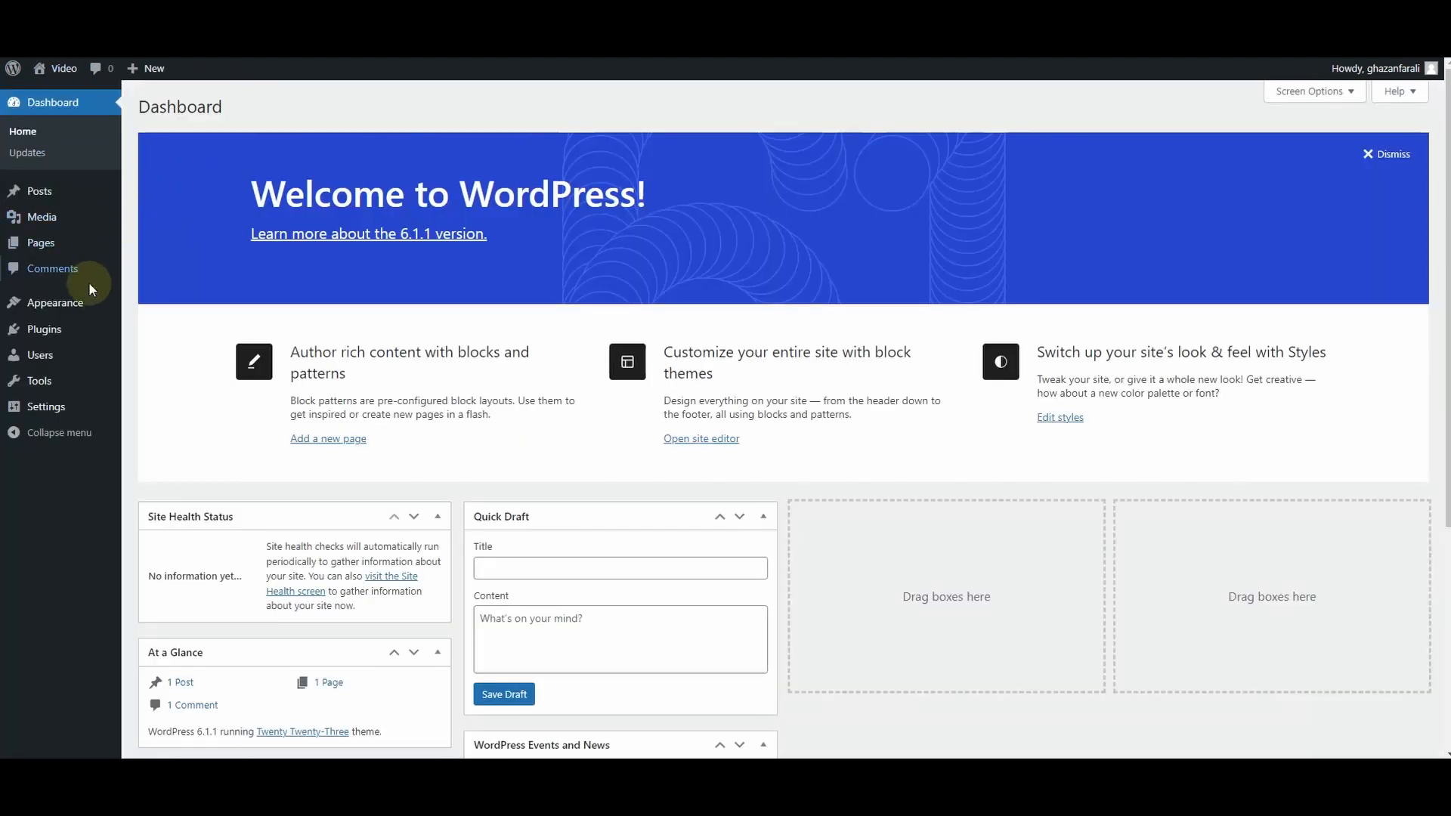
# Step: Search the theme directory for "phlox" and activate the Phlox theme
pyautogui.moveTo(87, 299)
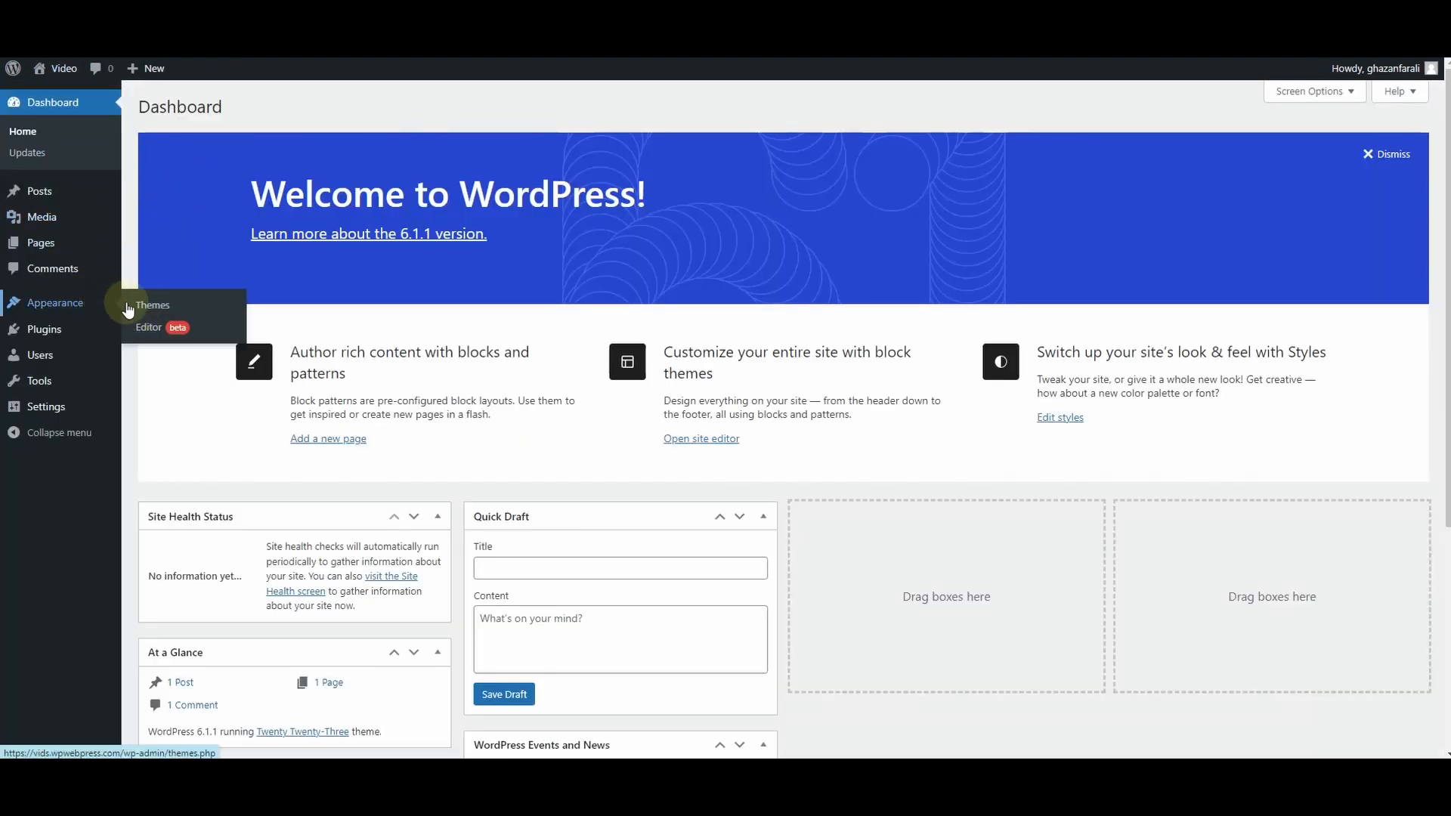
pyautogui.click(155, 306)
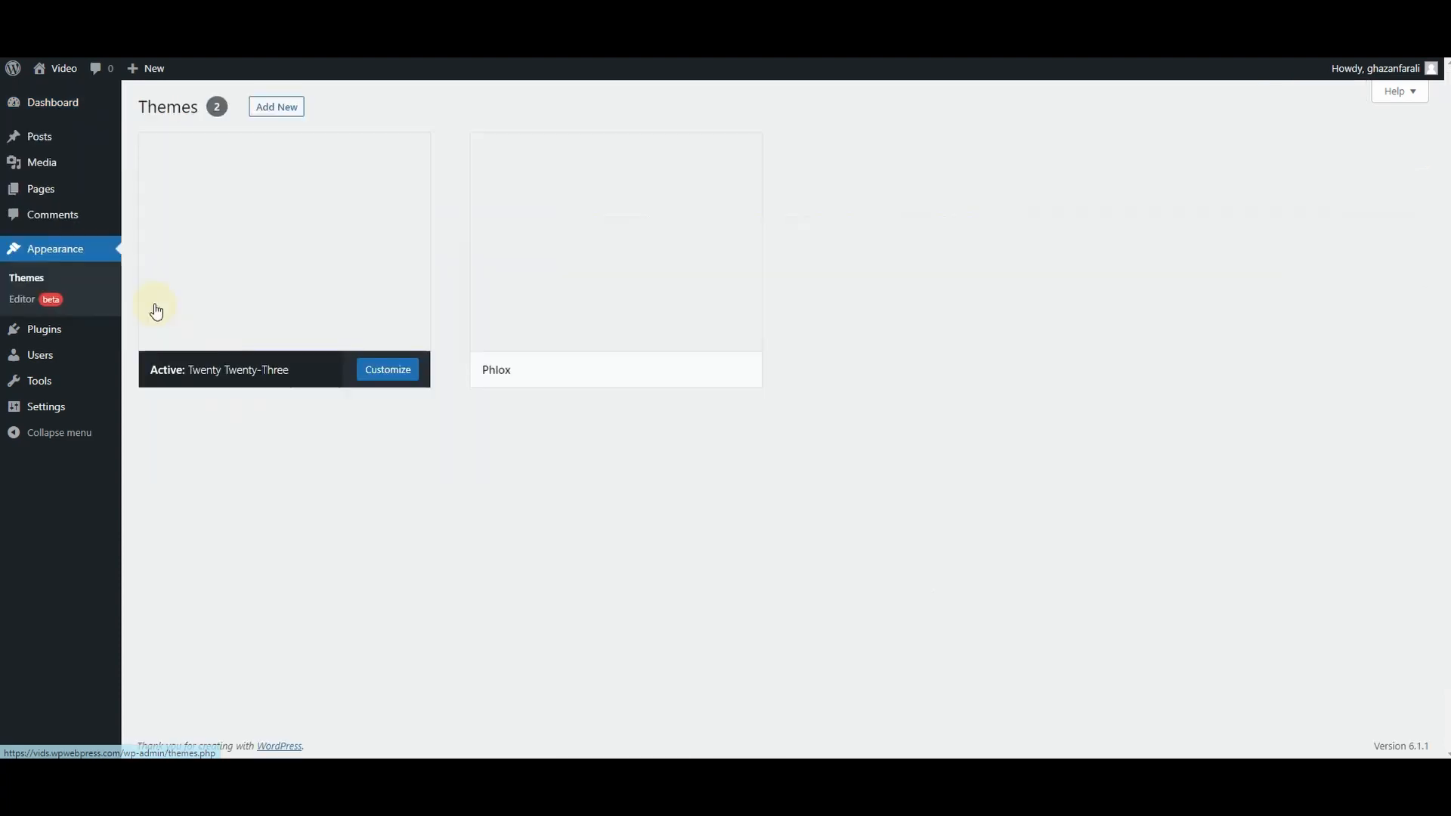
pyautogui.click(270, 106)
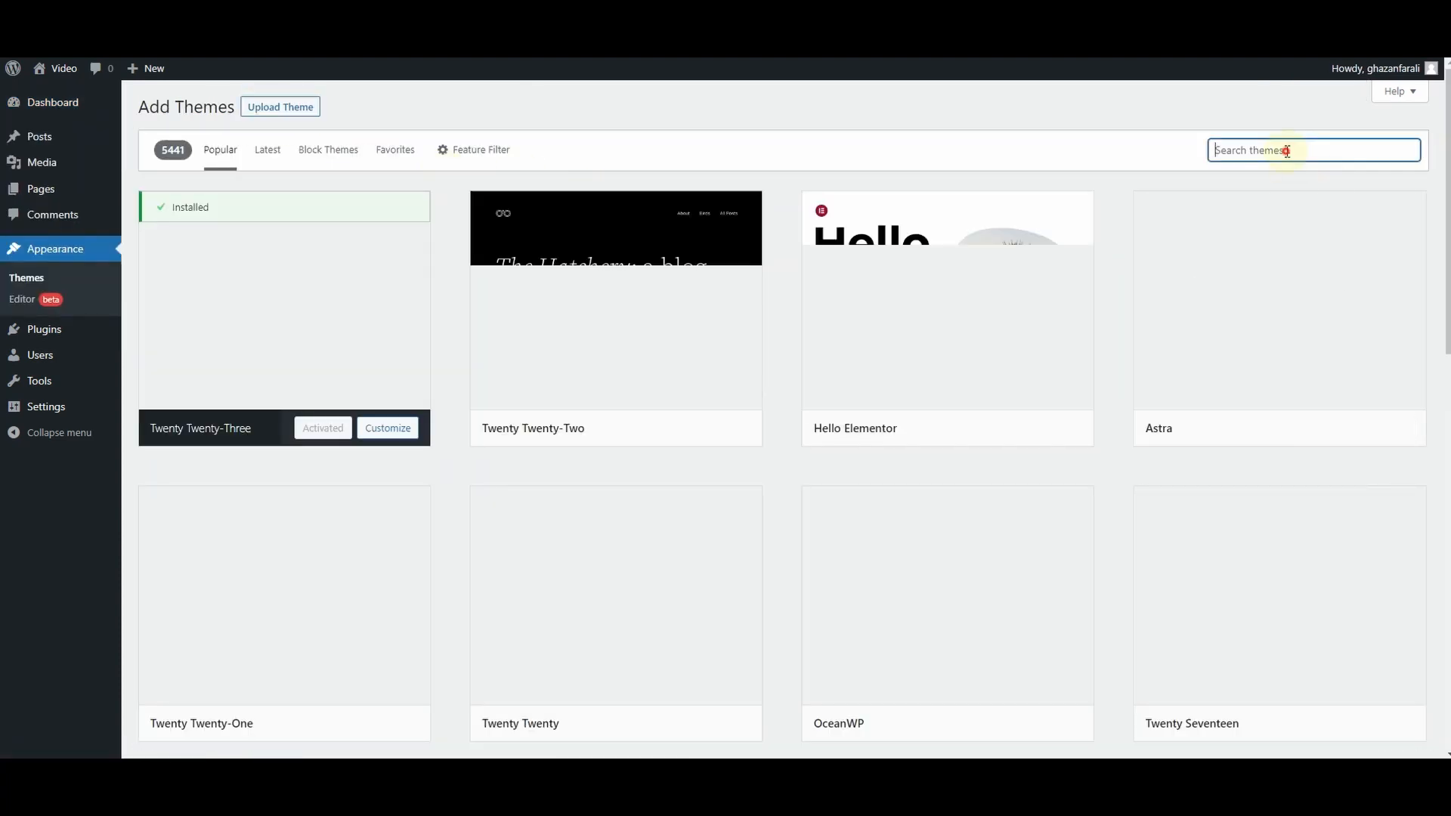
pyautogui.click(1286, 150)
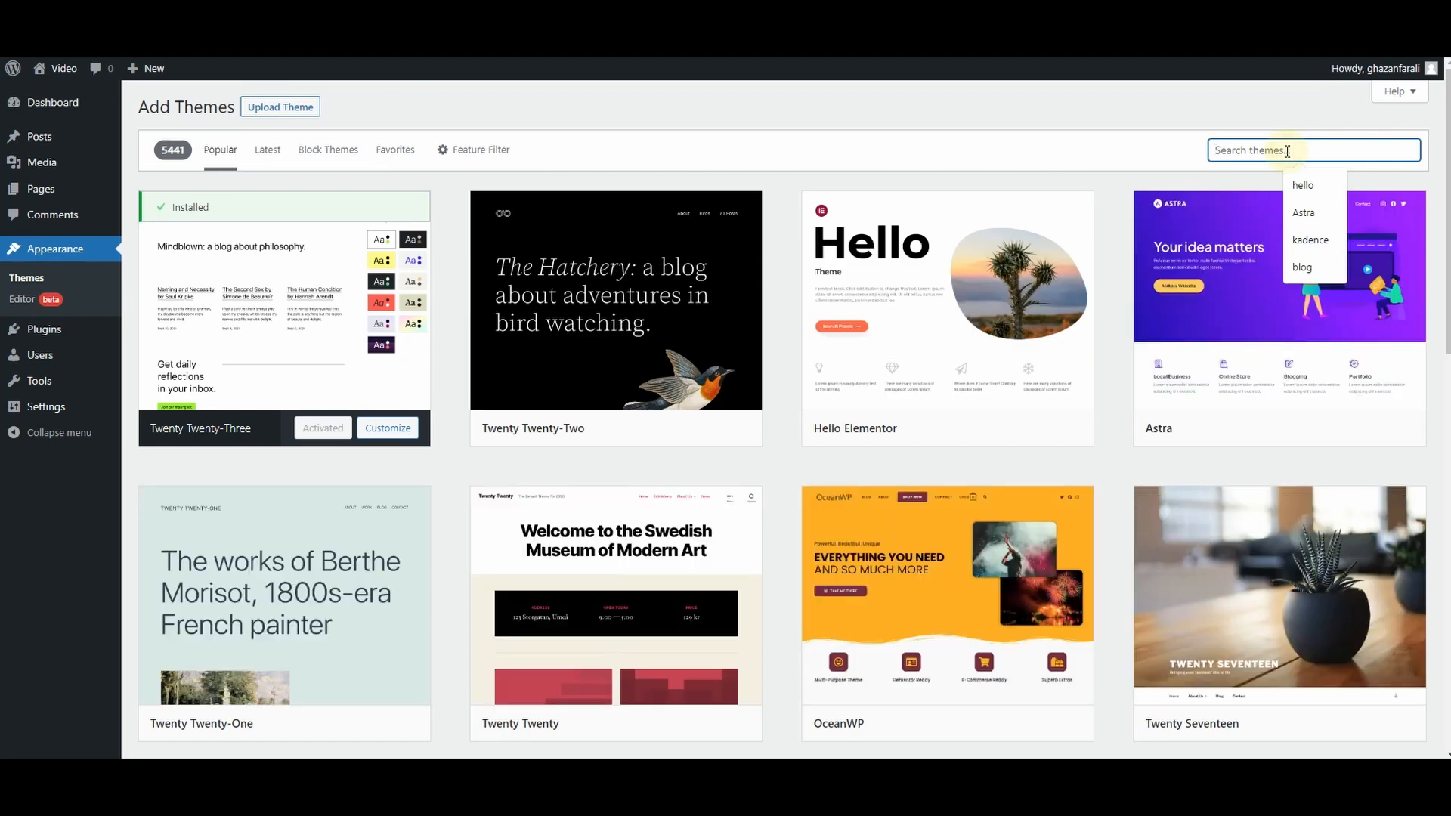
pyautogui.write('phlox')
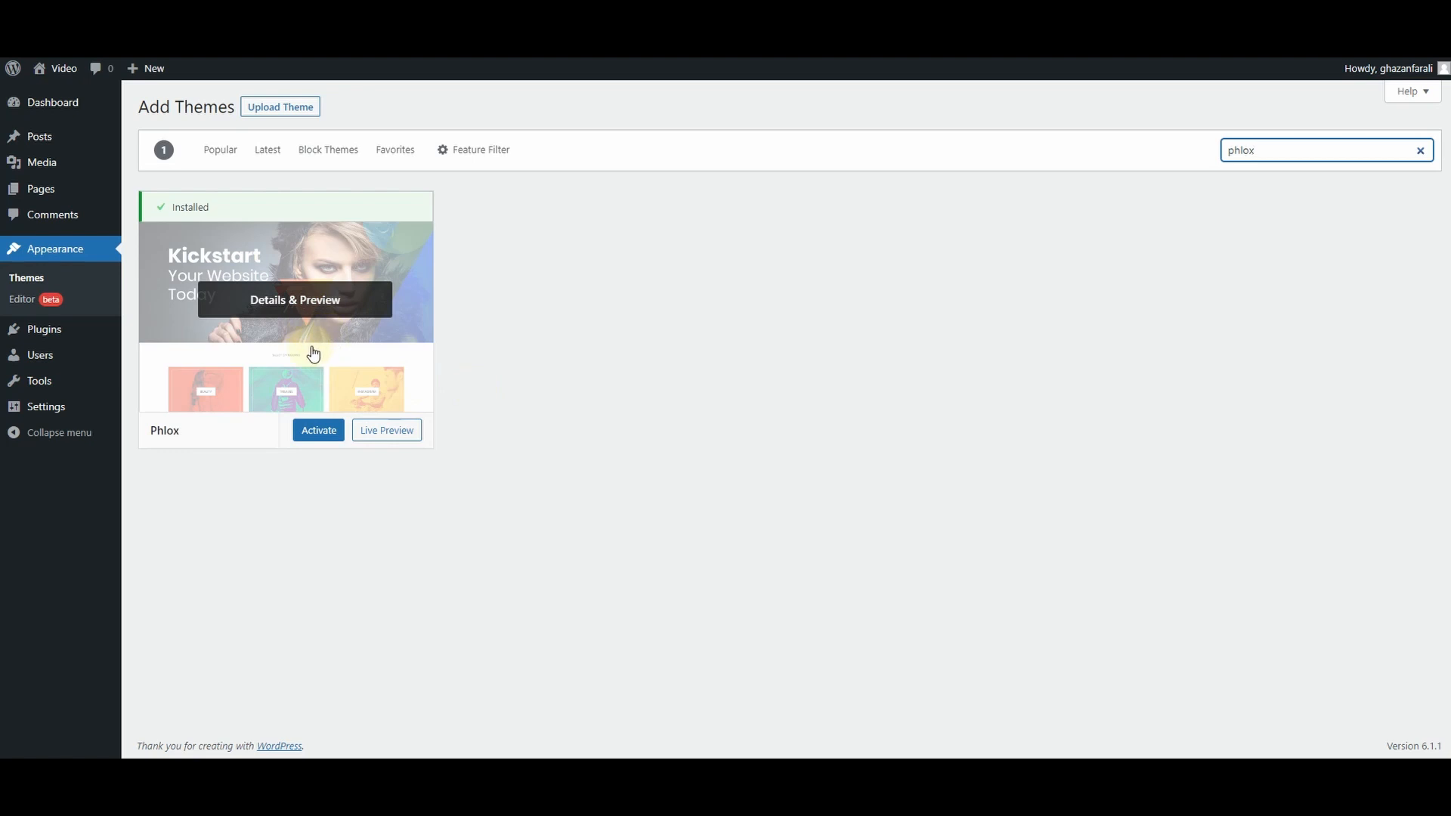
pyautogui.click(318, 437)
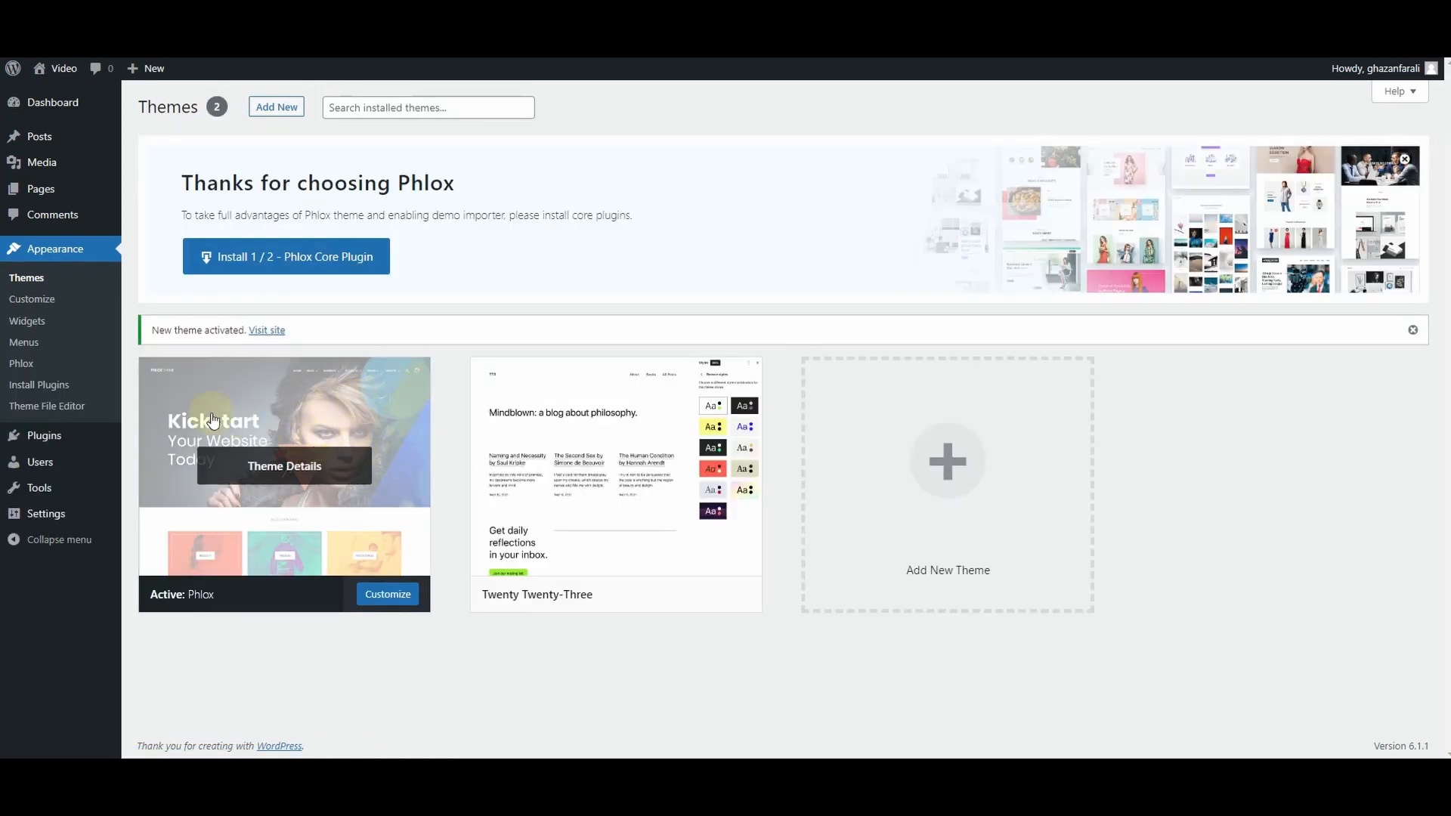
# Step: Select all the recommended plugins for the Phlox theme and bulk install them
pyautogui.click(45, 391)
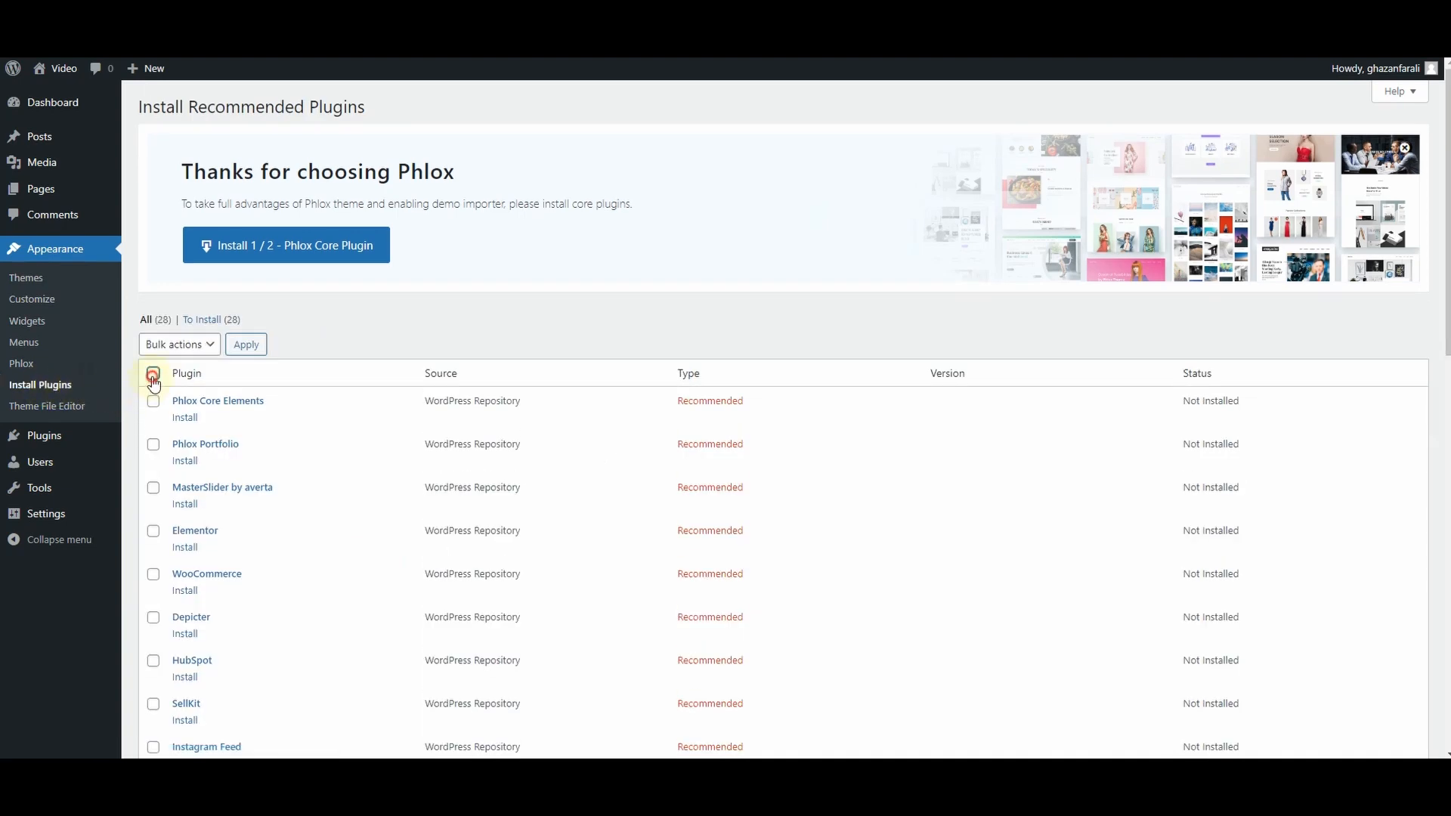
pyautogui.scroll(-10, 165, 443)
pyautogui.scroll(10, 165, 444)
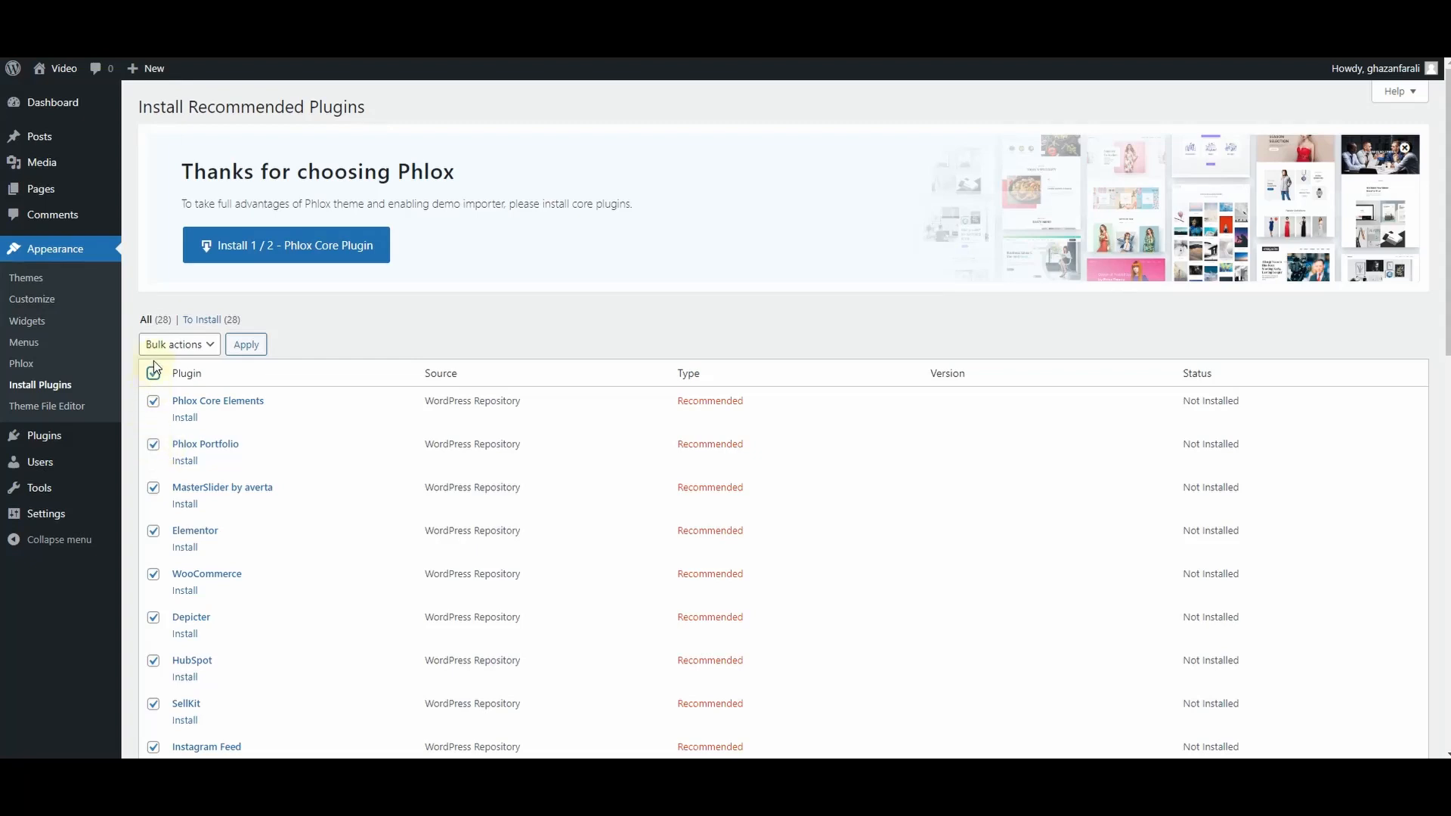
pyautogui.click(185, 350)
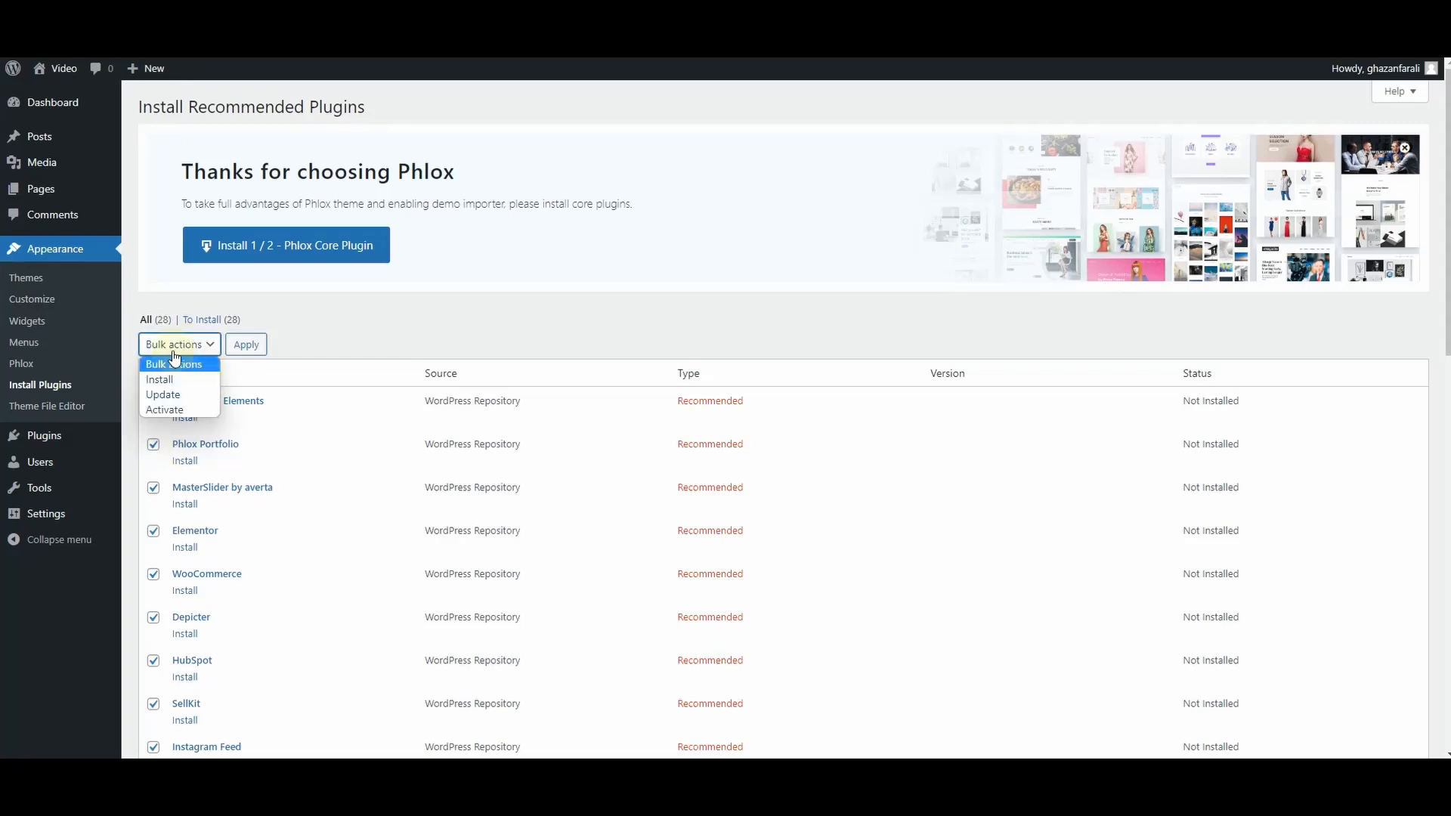
pyautogui.click(181, 380)
pyautogui.click(248, 346)
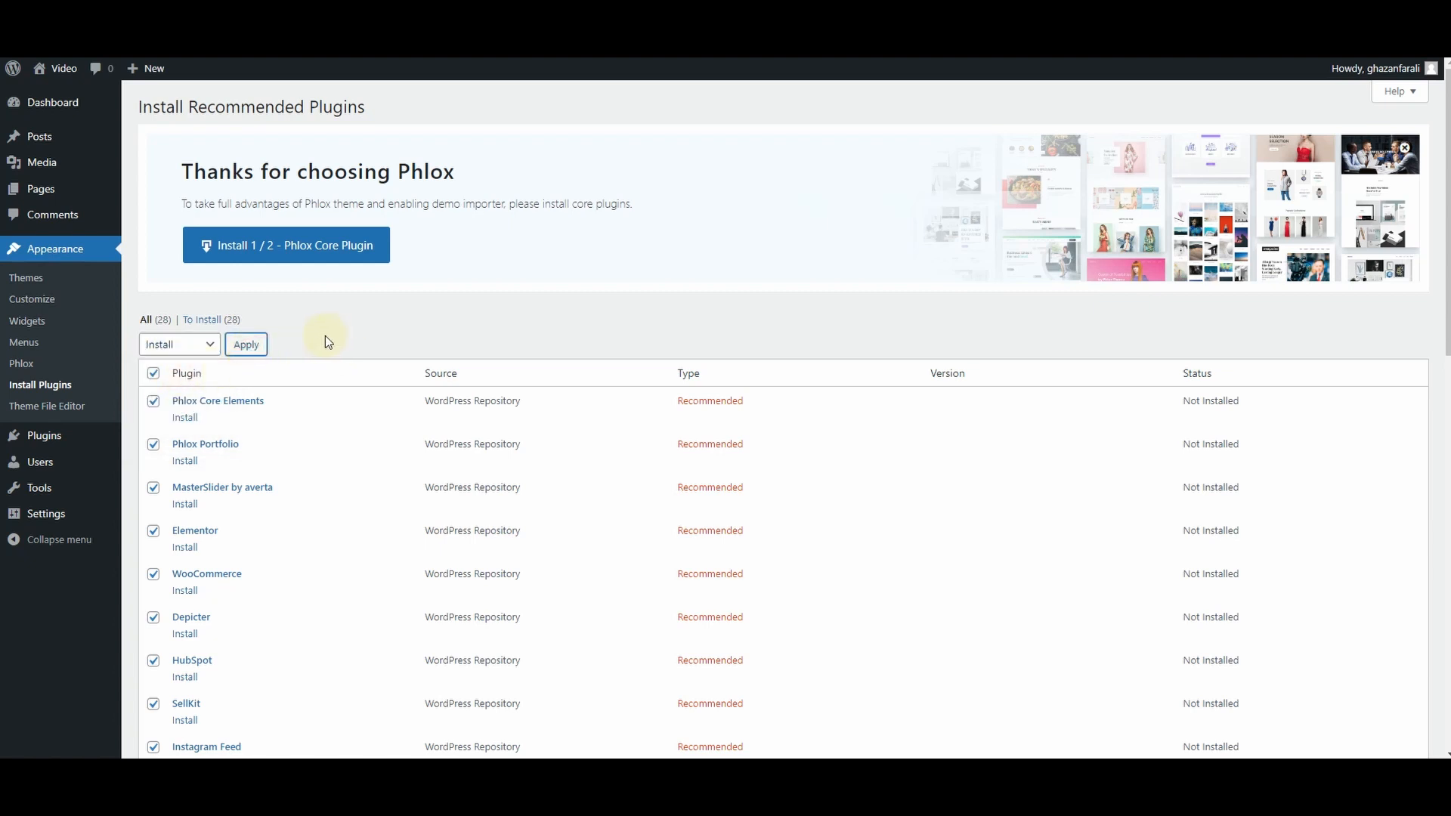
pyautogui.scroll(-4, 326, 336)
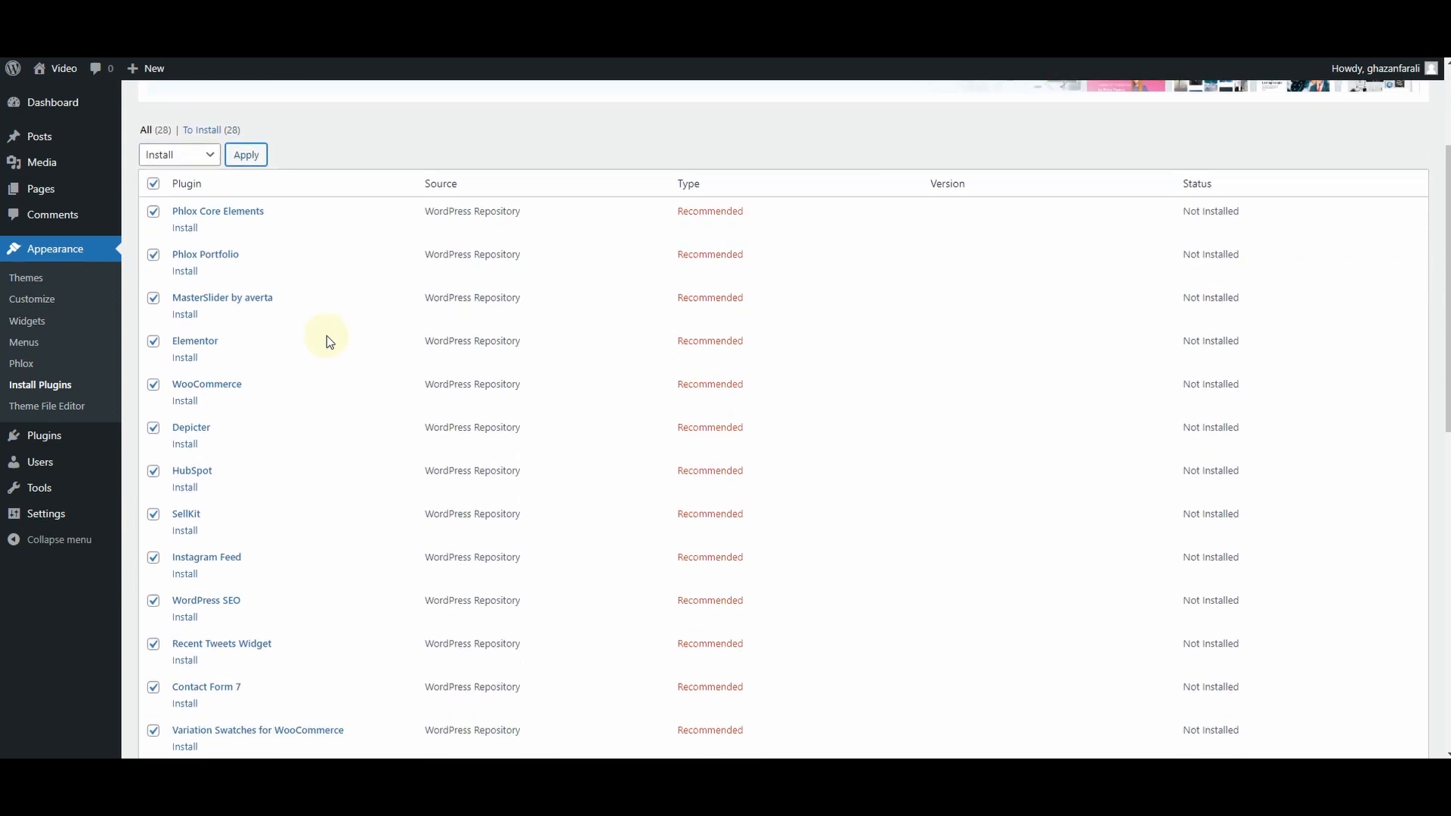
pyautogui.scroll(-6, 328, 335)
pyautogui.scroll(8, 328, 336)
pyautogui.scroll(2, 328, 335)
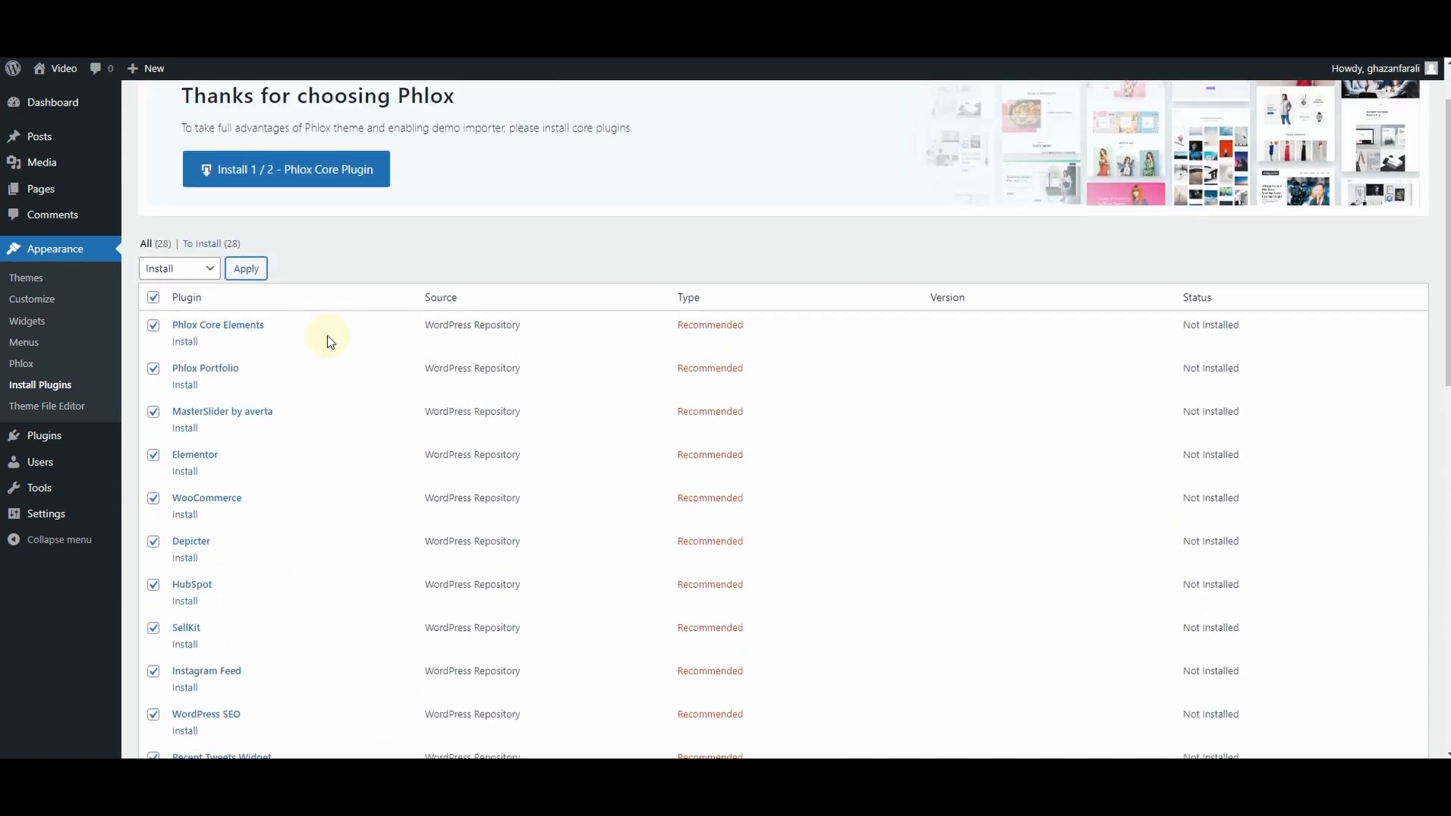
pyautogui.scroll(1, 328, 340)
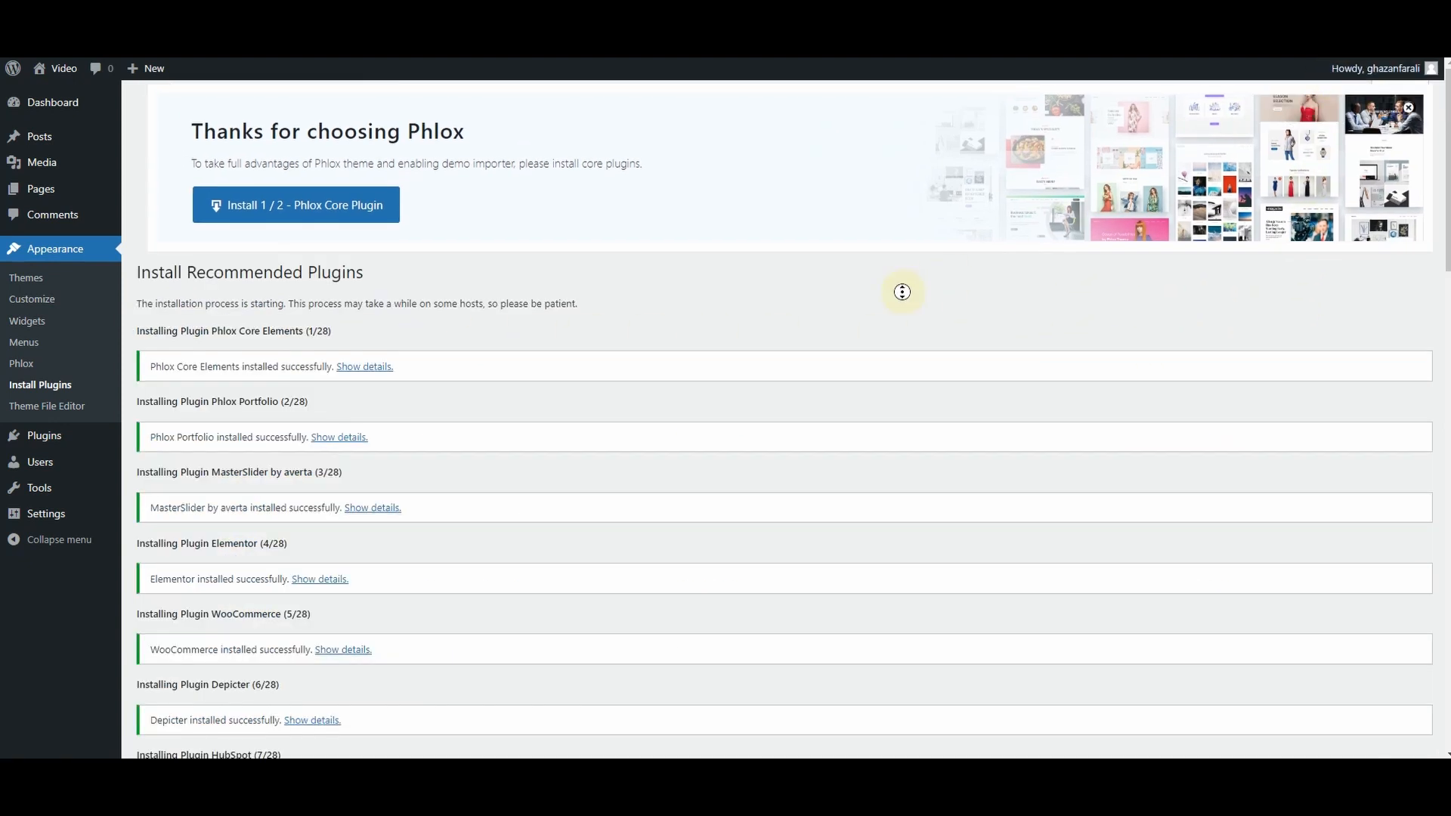
# Step: Check the plugin installation log and start the Phlox core plugin installation from the theme's notice
pyautogui.scroll(-2, 899, 320)
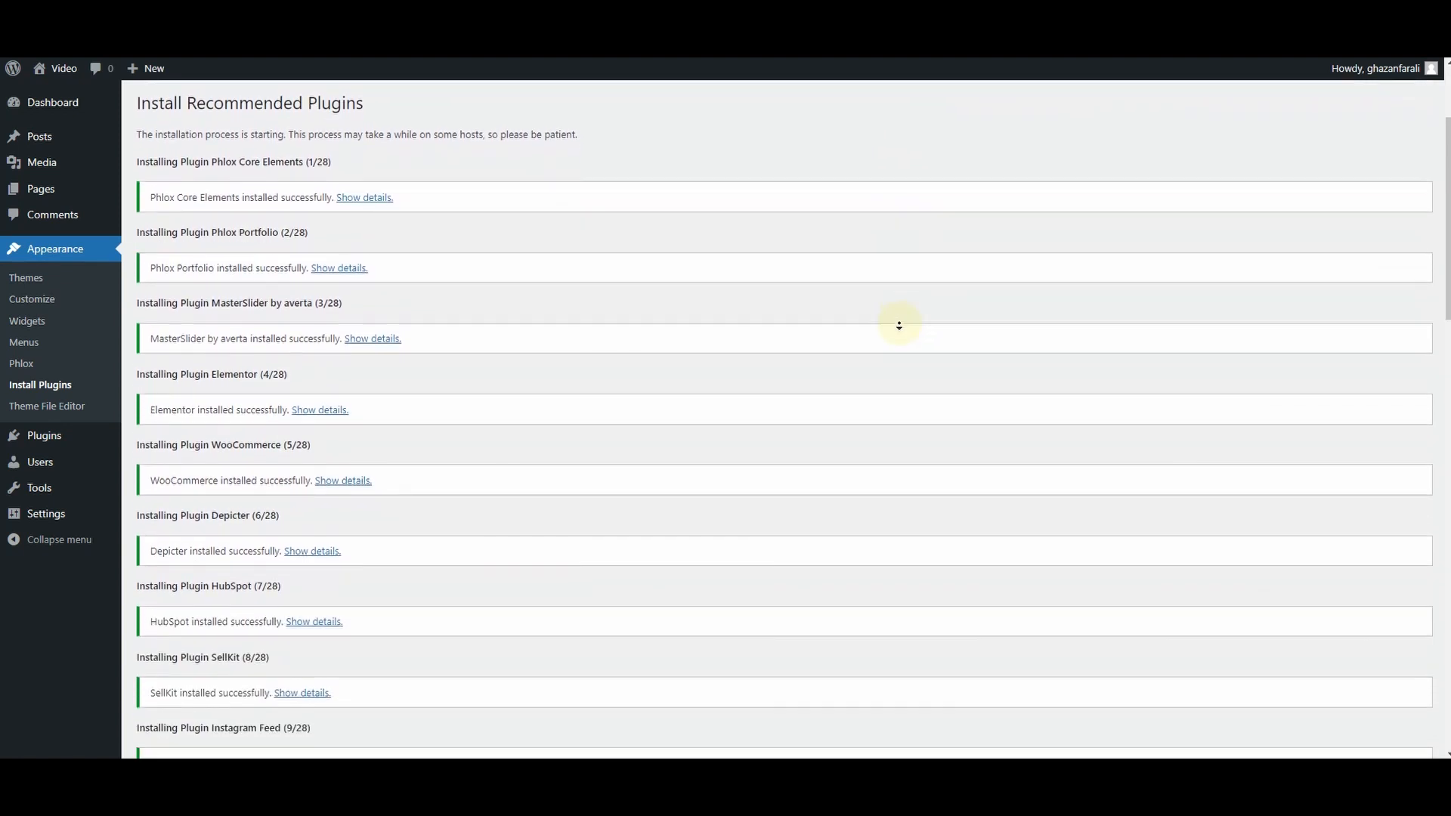
pyautogui.scroll(-3, 899, 325)
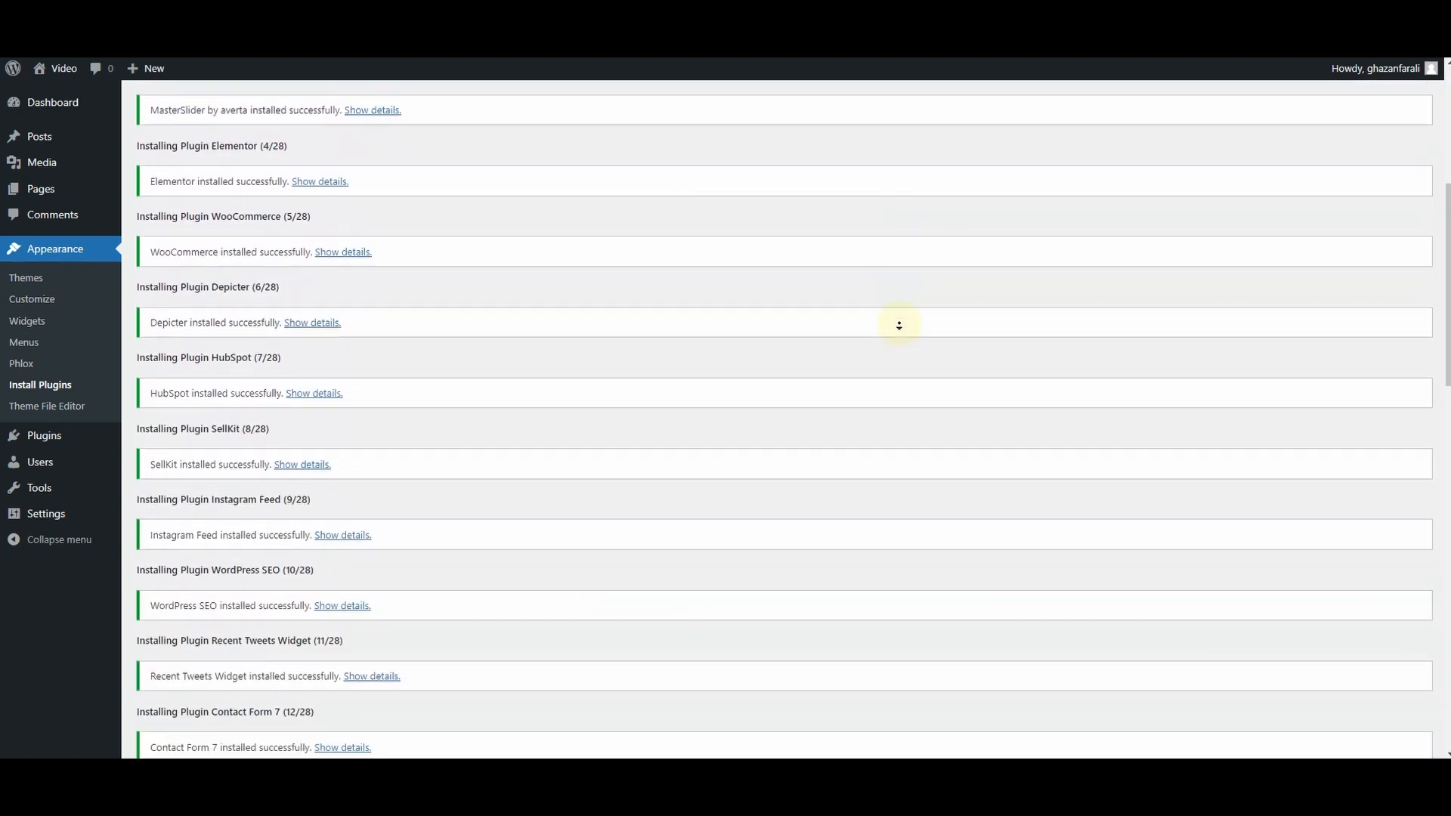
pyautogui.scroll(-4, 898, 325)
pyautogui.scroll(10, 899, 331)
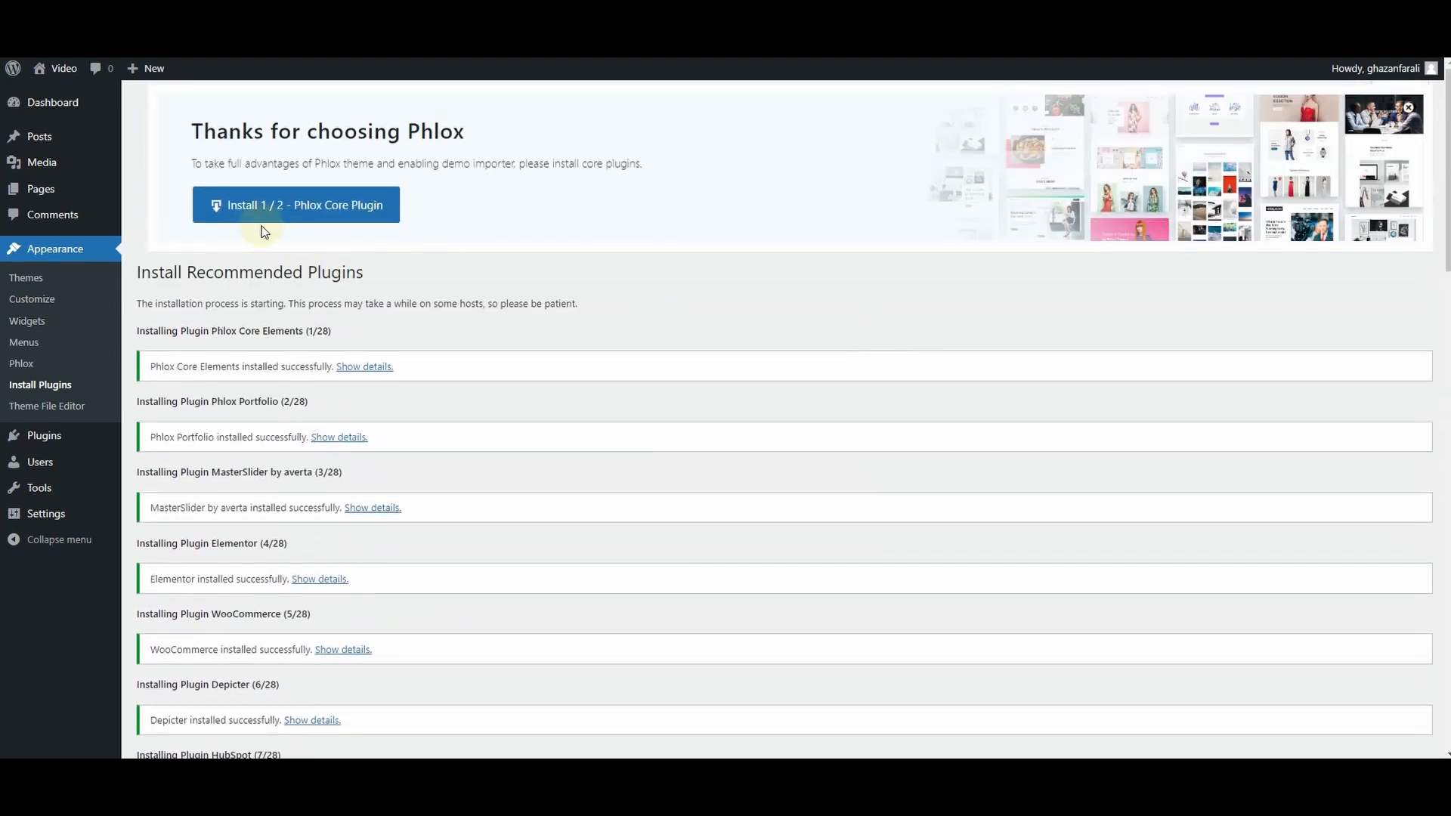
pyautogui.click(345, 216)
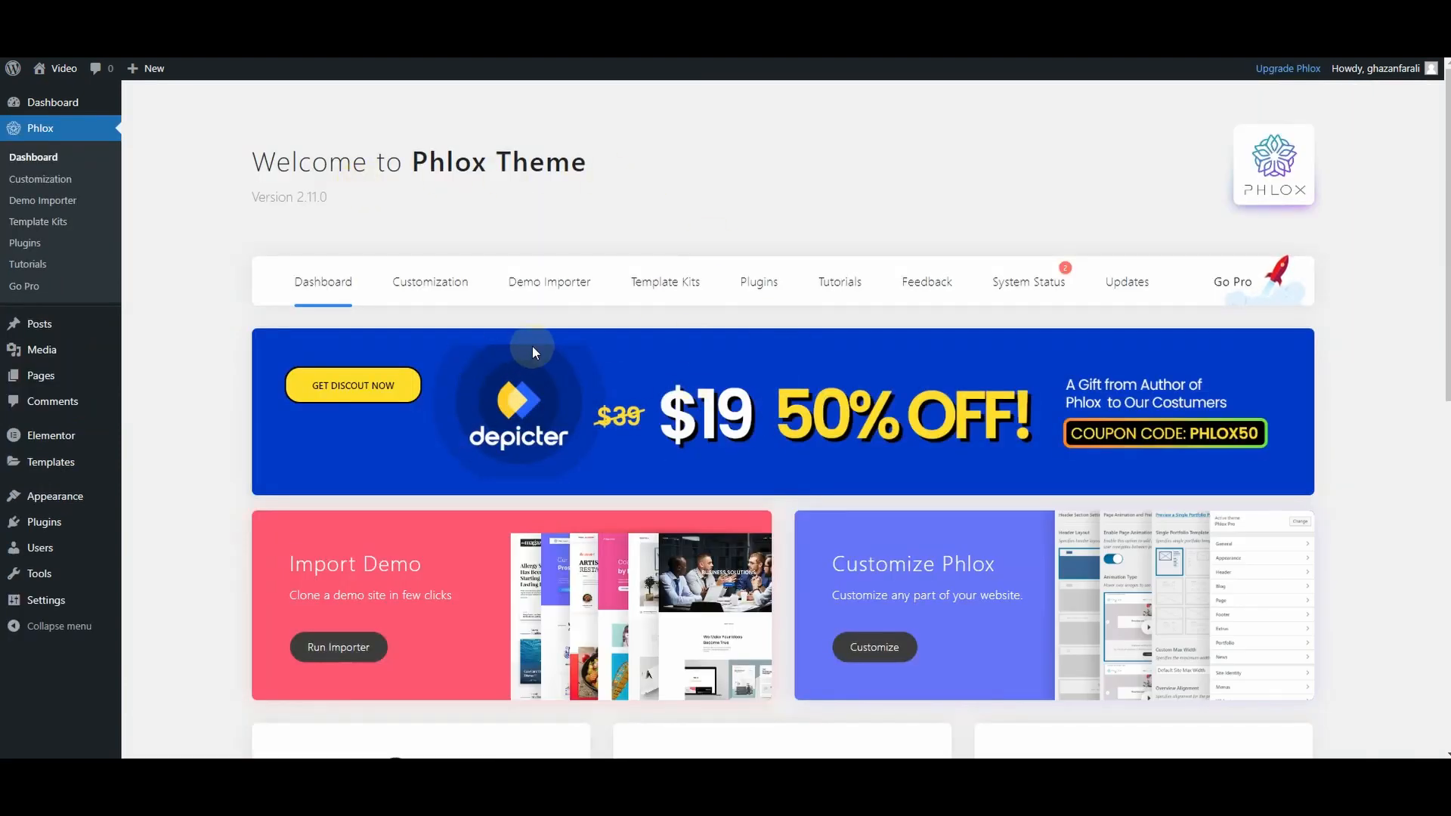
# Step: Filter the Phlox demo importer's templates to Blog & Magazine and find the Classic Blog demo
pyautogui.click(554, 297)
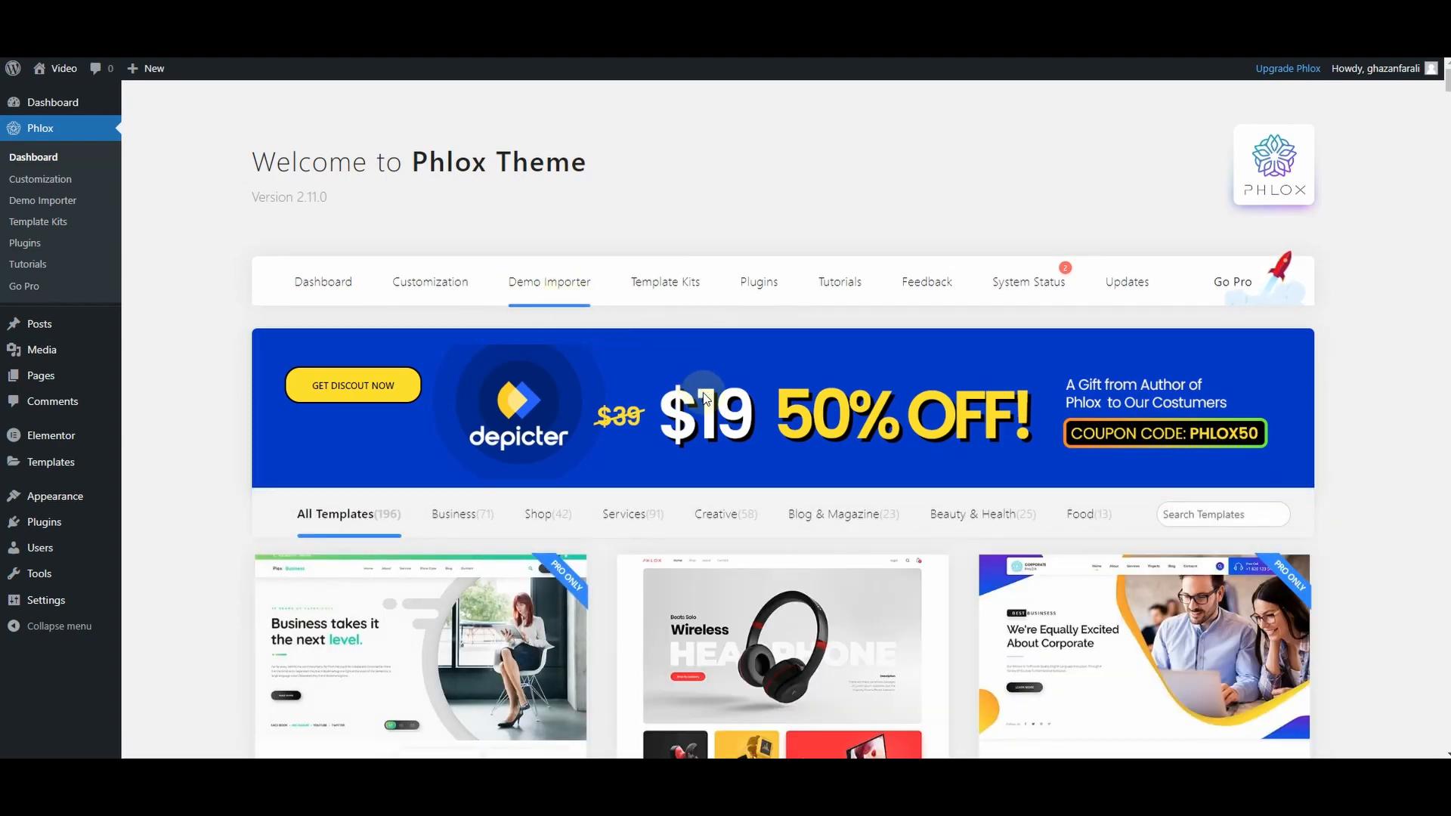
pyautogui.click(829, 525)
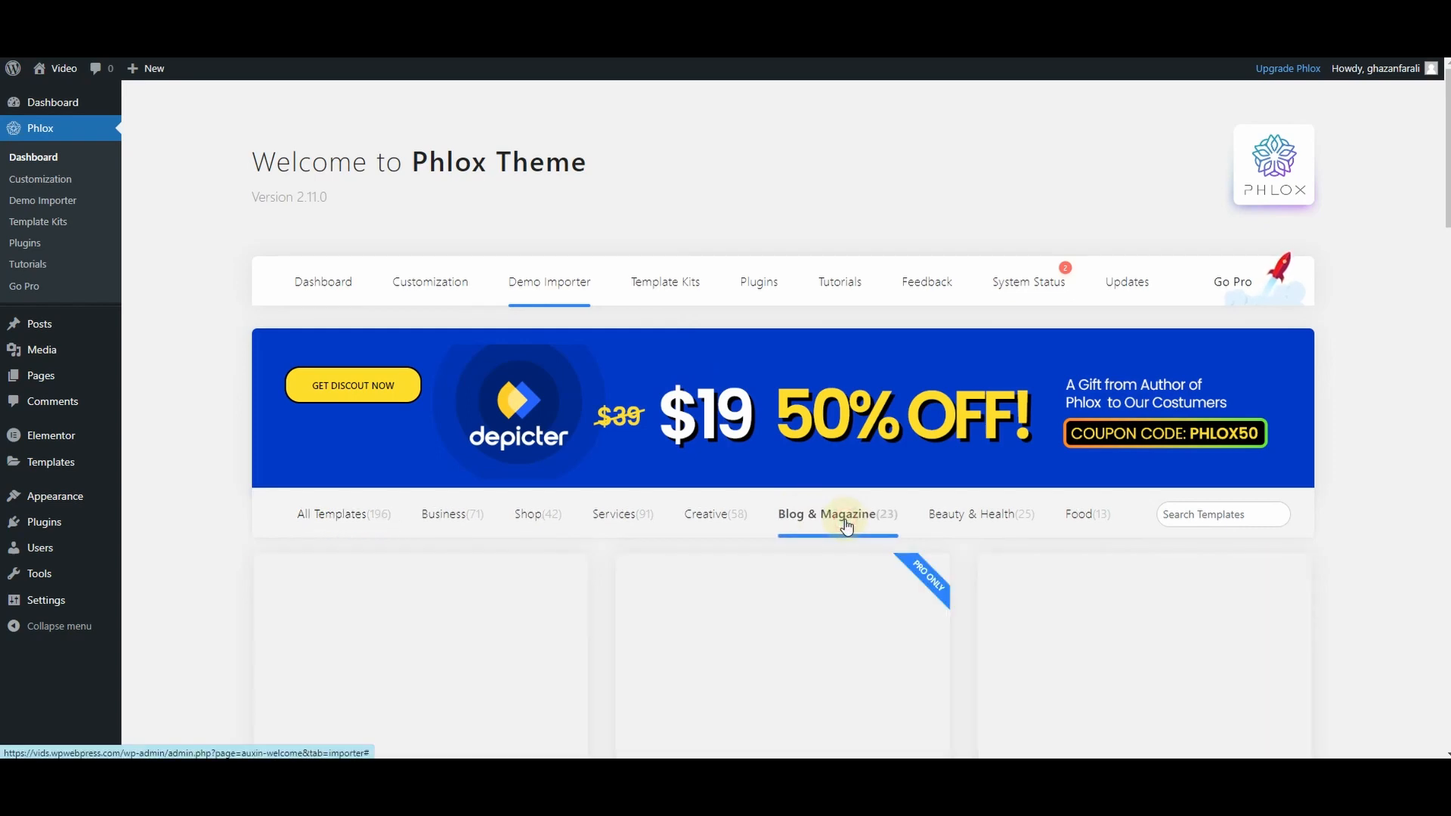
pyautogui.scroll(-4, 718, 351)
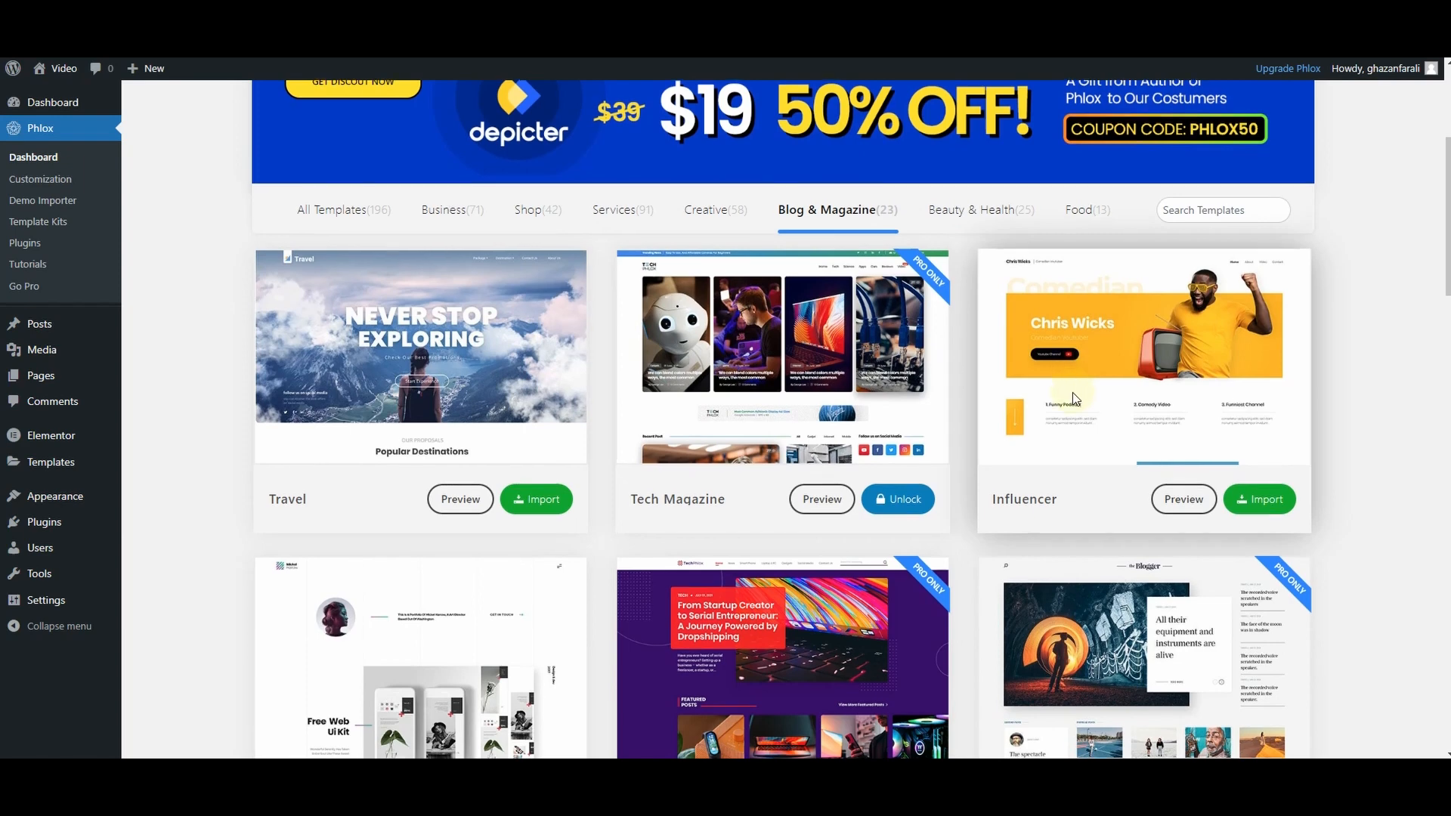
pyautogui.scroll(-3, 1072, 396)
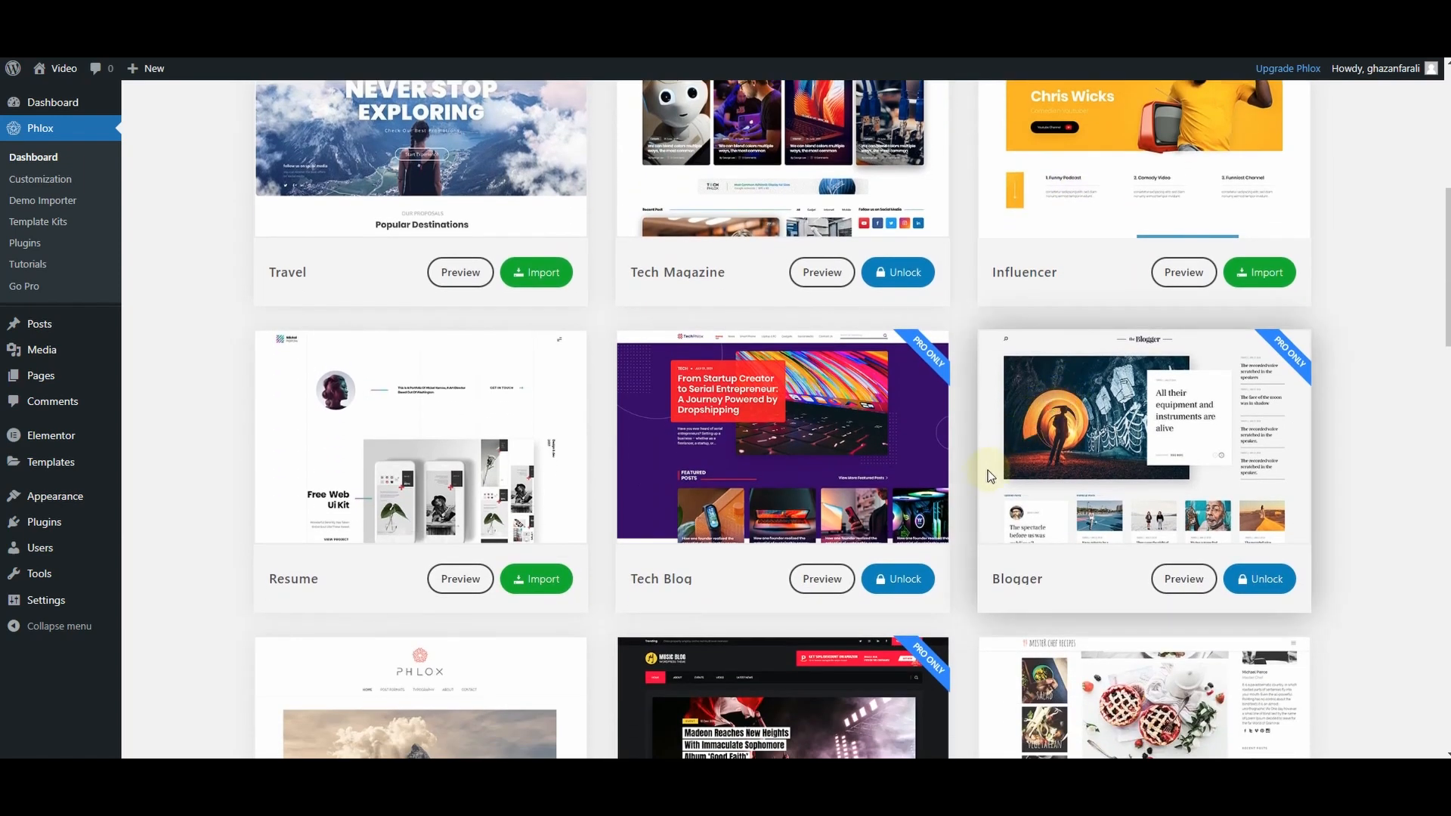
pyautogui.scroll(-5, 980, 484)
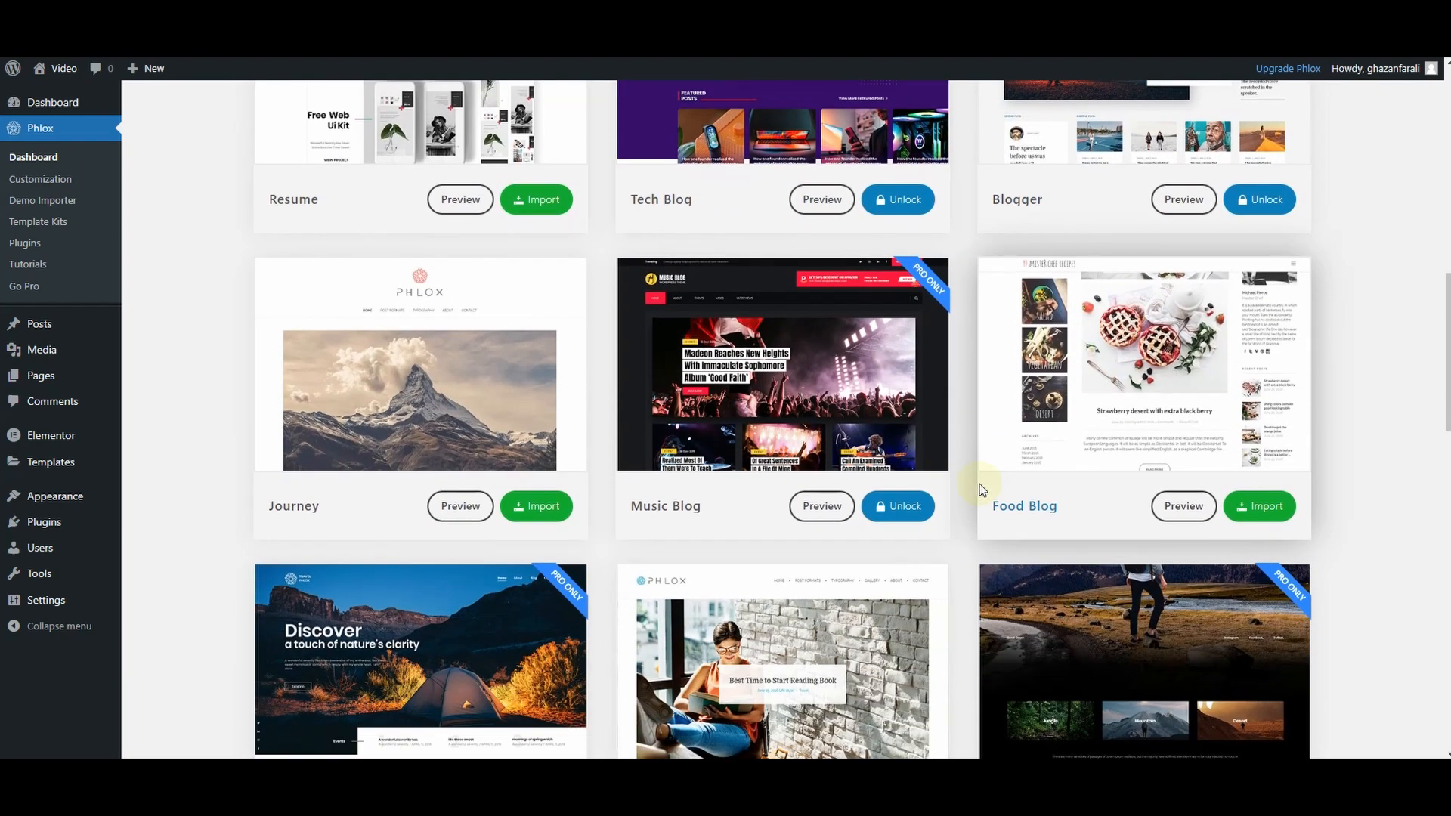
pyautogui.scroll(-5, 979, 483)
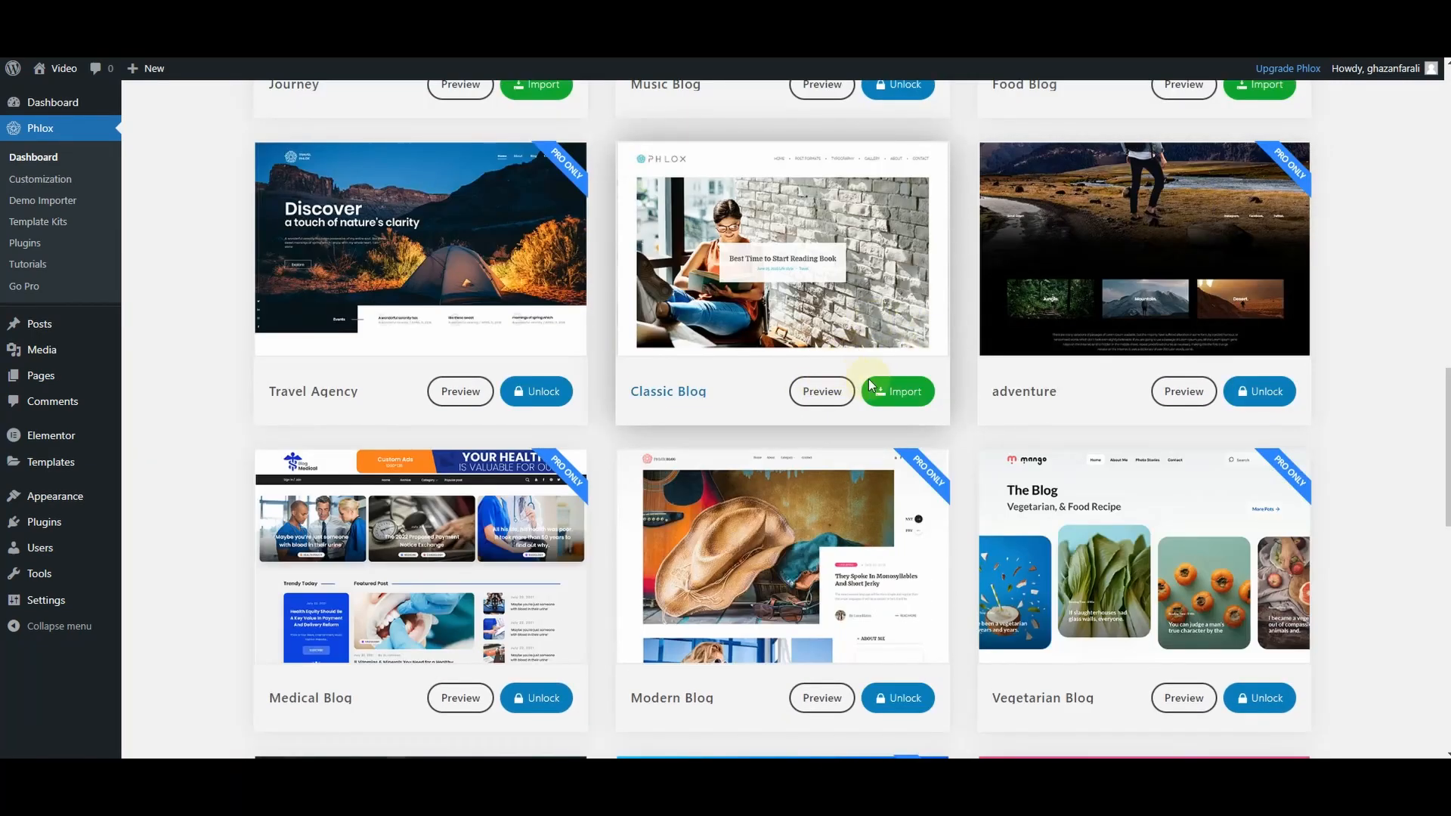
# Step: Import the Classic Blog demo as a complete pre-build website with media, installing its required plugins and skipping watermark removal
pyautogui.click(903, 399)
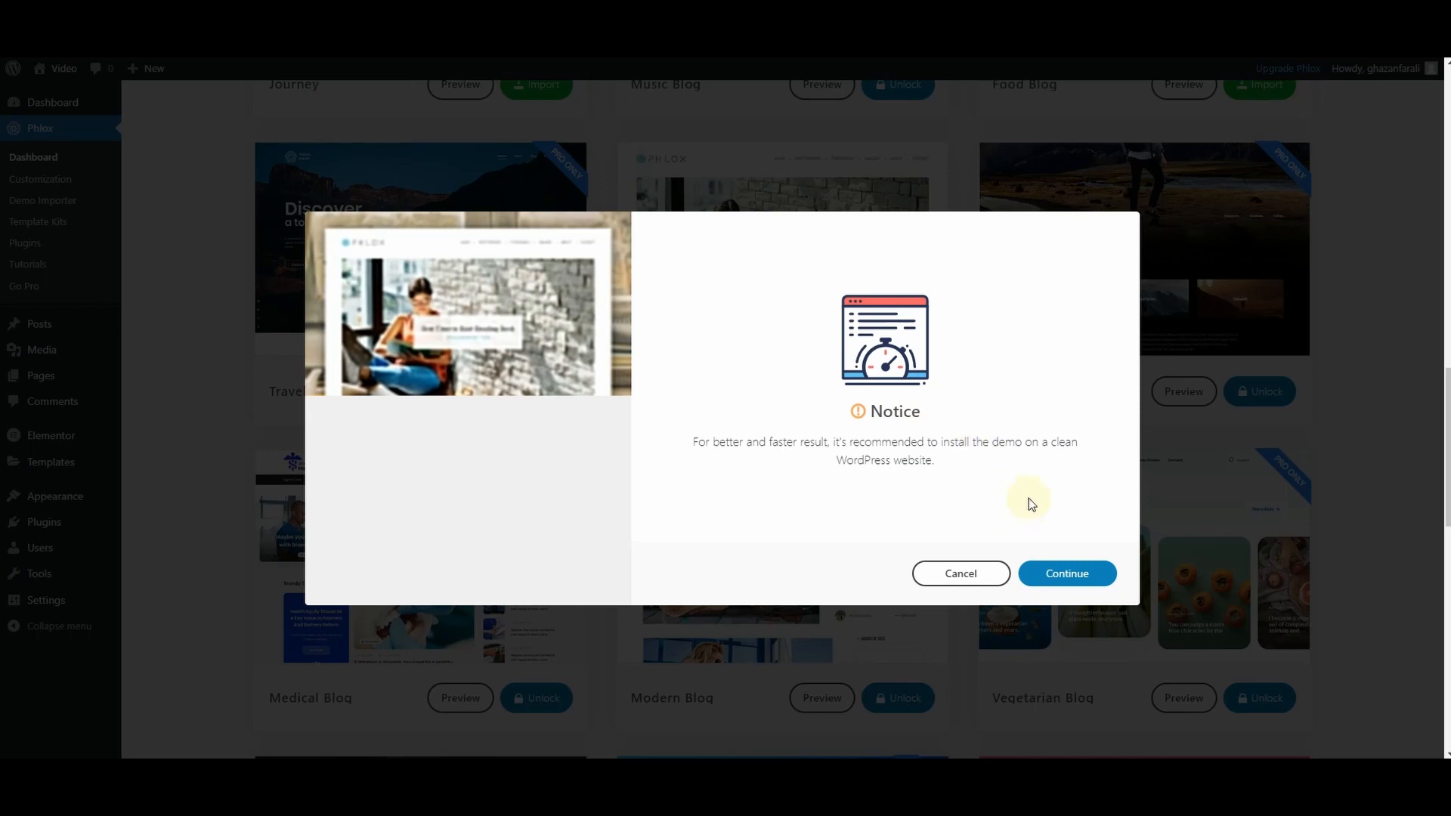
pyautogui.click(1065, 572)
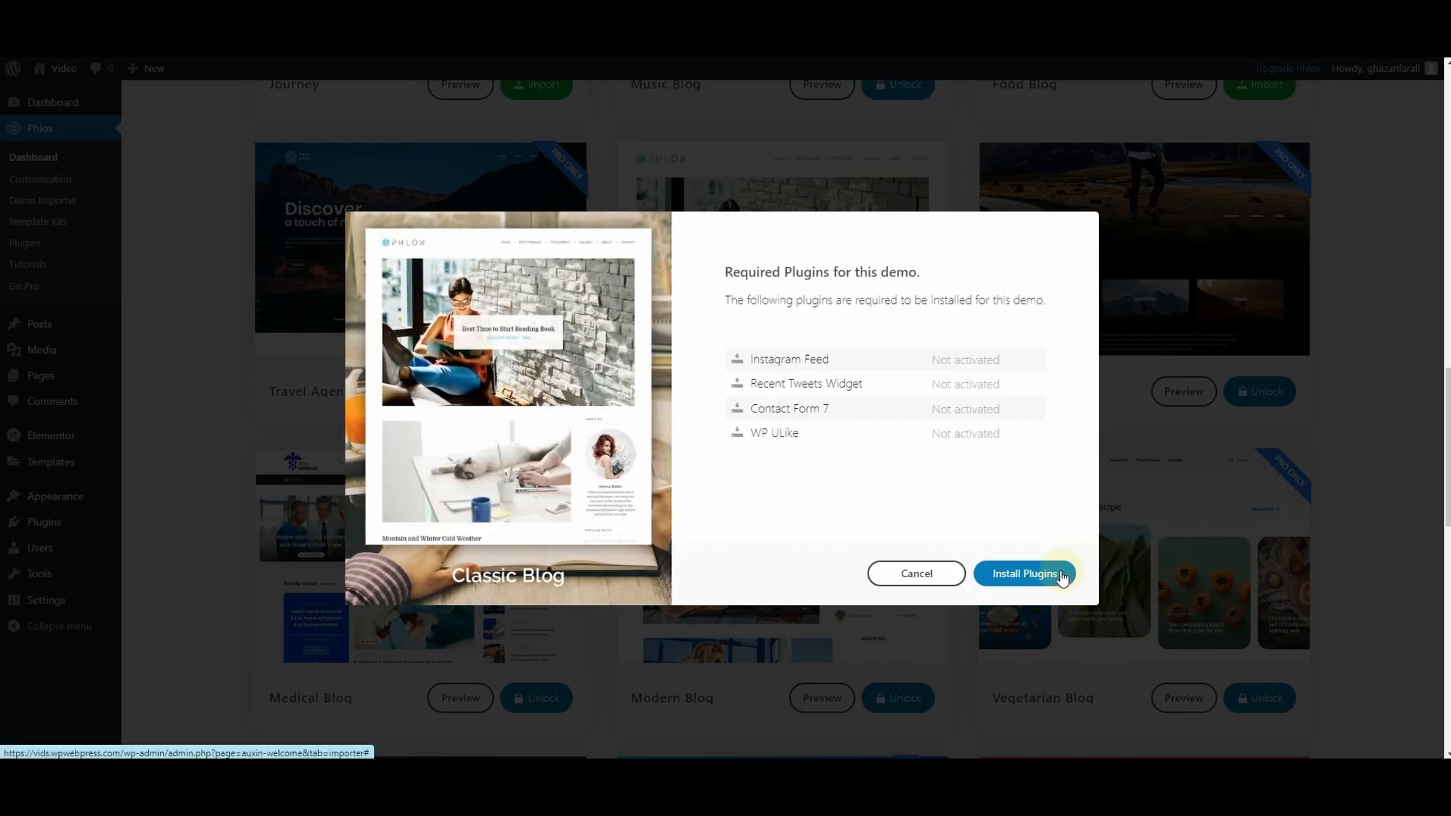
pyautogui.click(1034, 576)
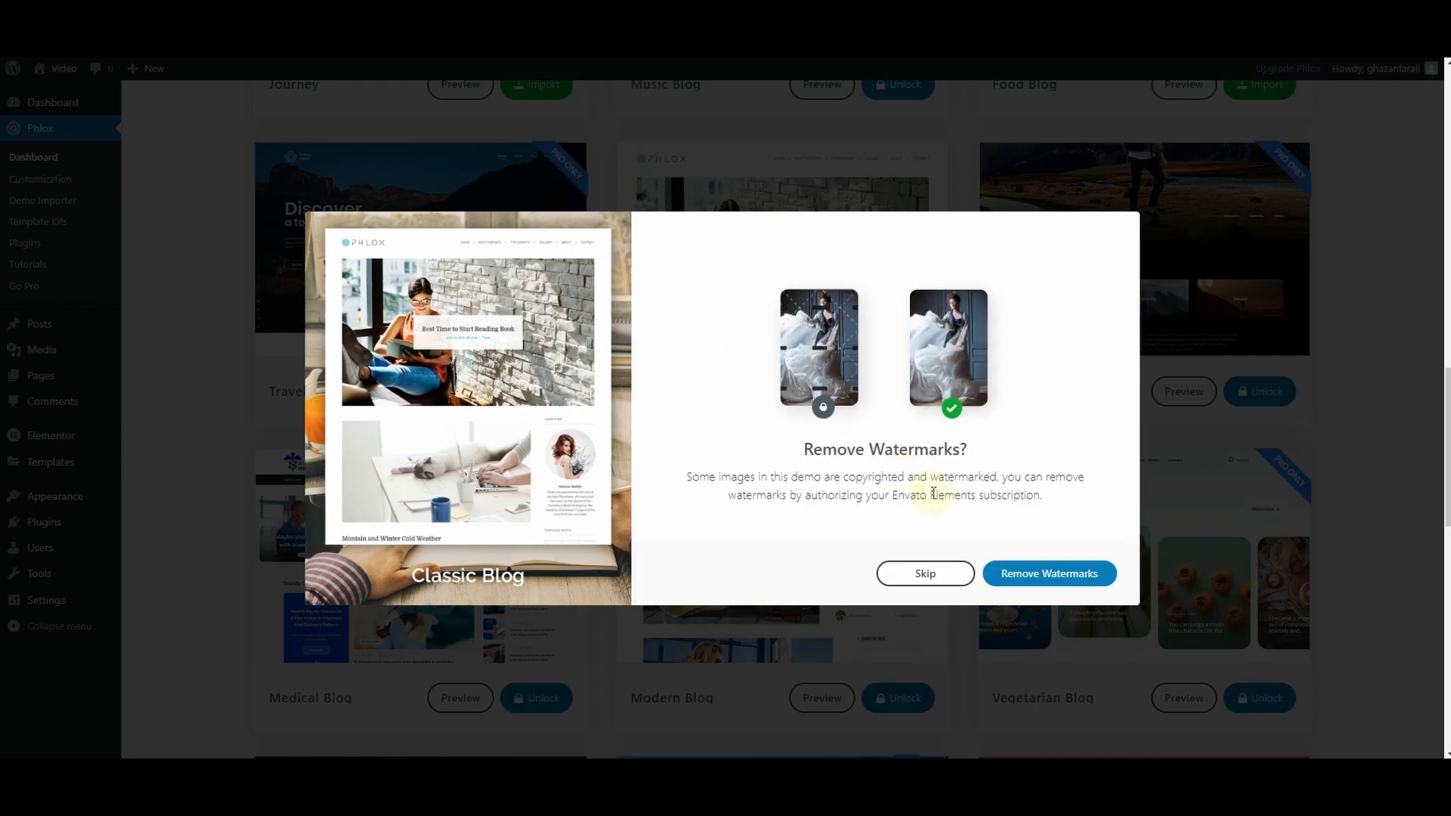
pyautogui.click(920, 574)
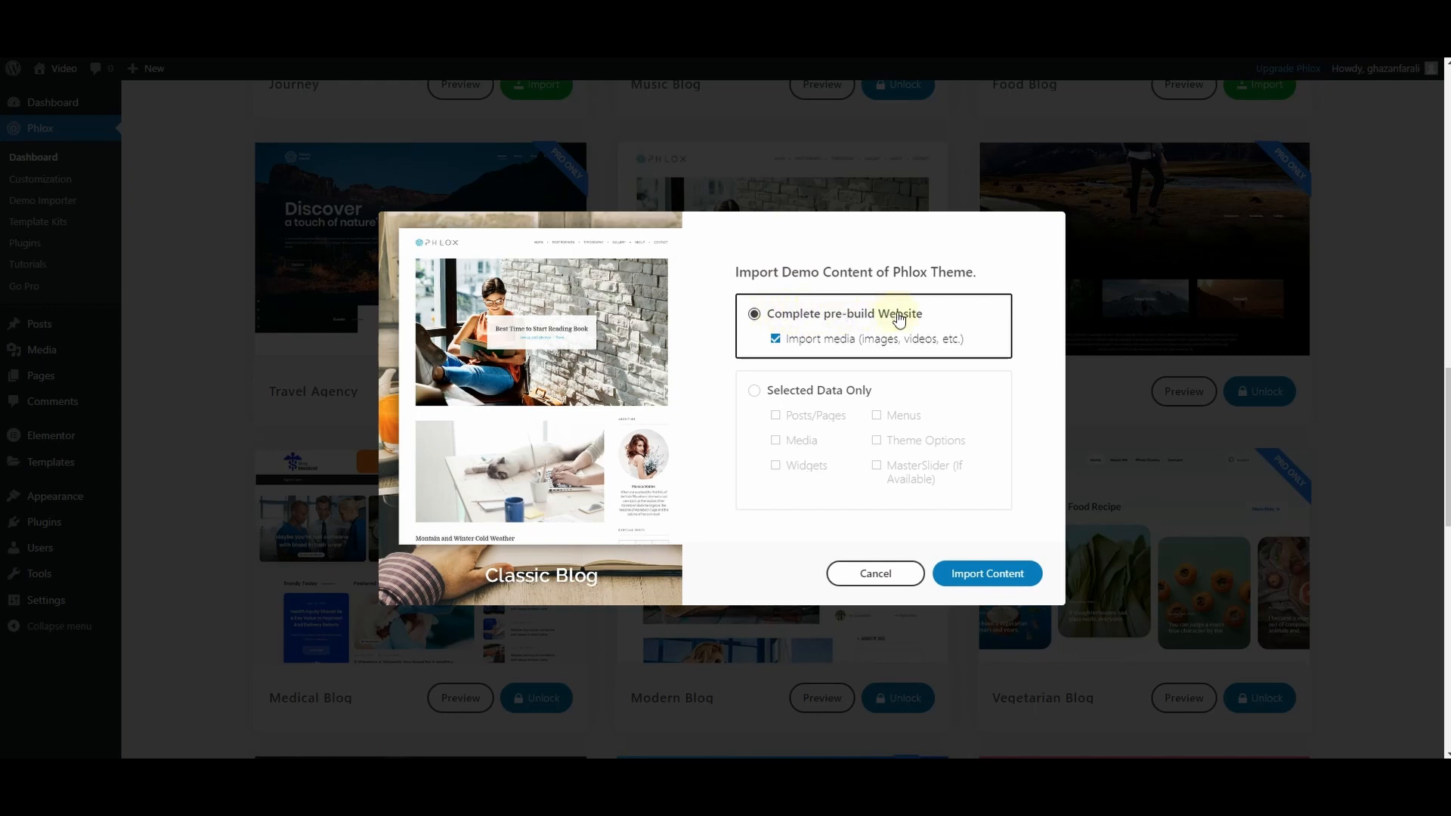
pyautogui.click(985, 574)
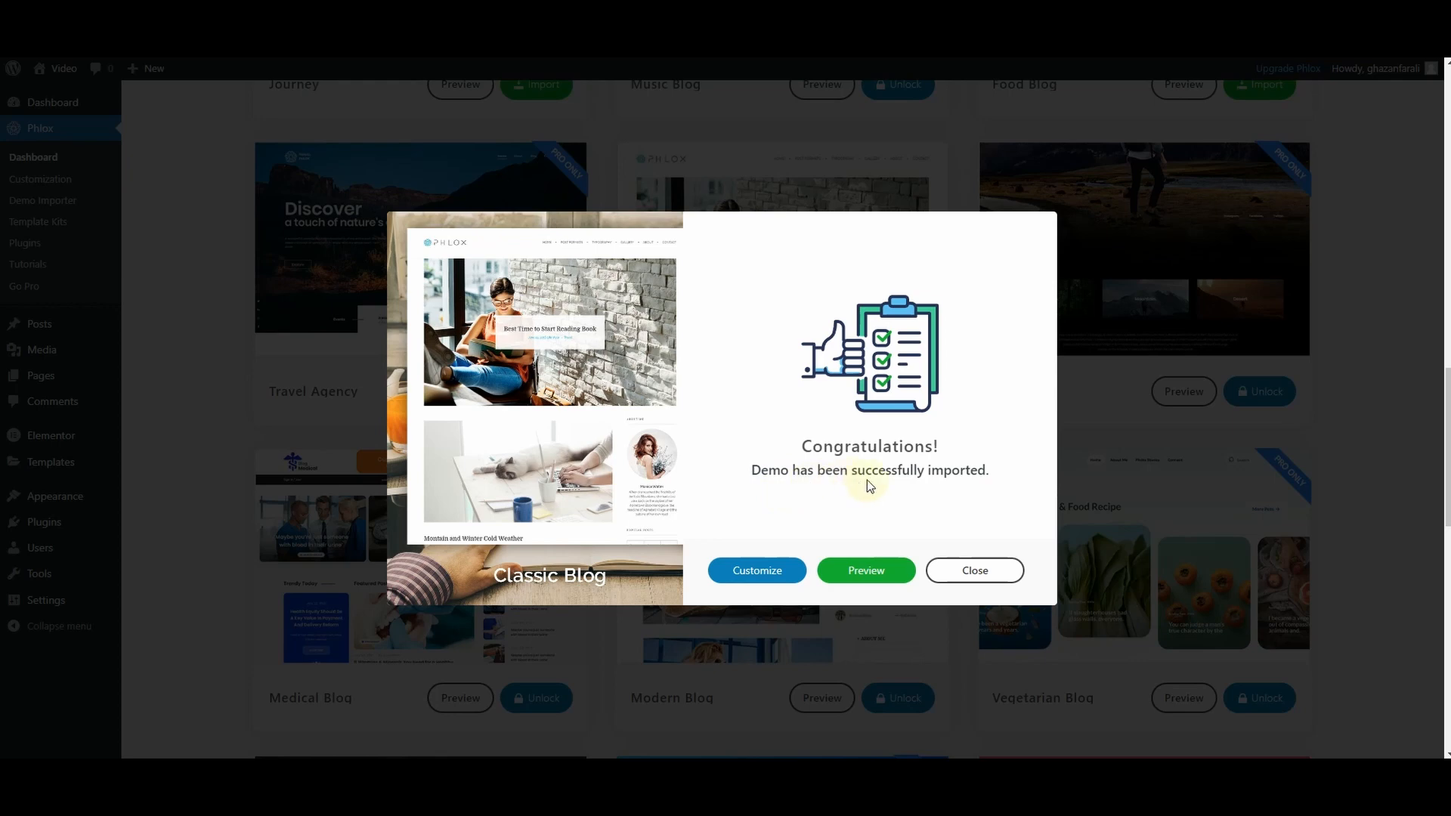
# Step: Preview the imported Classic Blog site's homepage, then close the demo import dialog
pyautogui.click(862, 579)
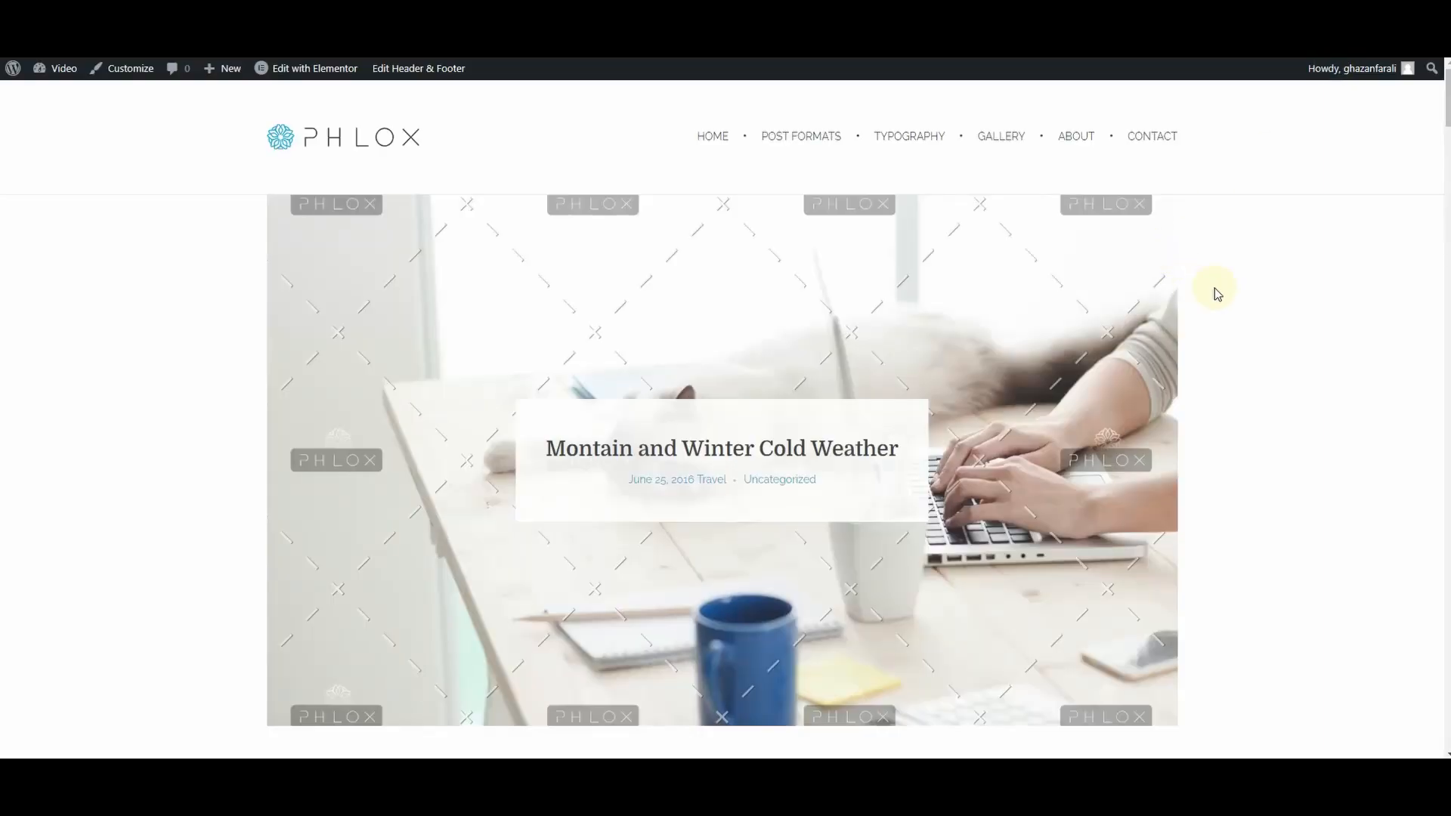
pyautogui.middleClick(1213, 287)
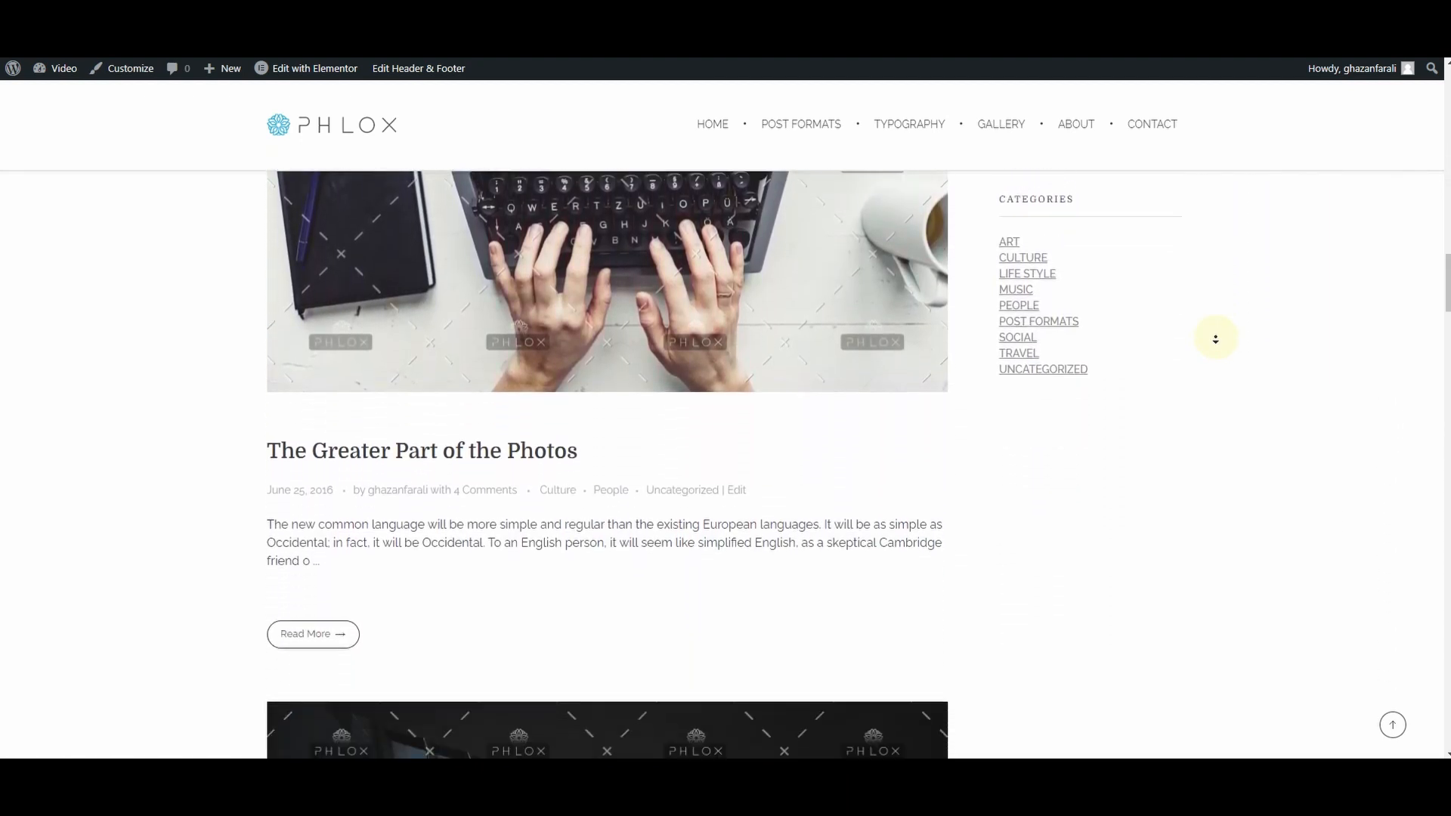
pyautogui.middleClick(1215, 339)
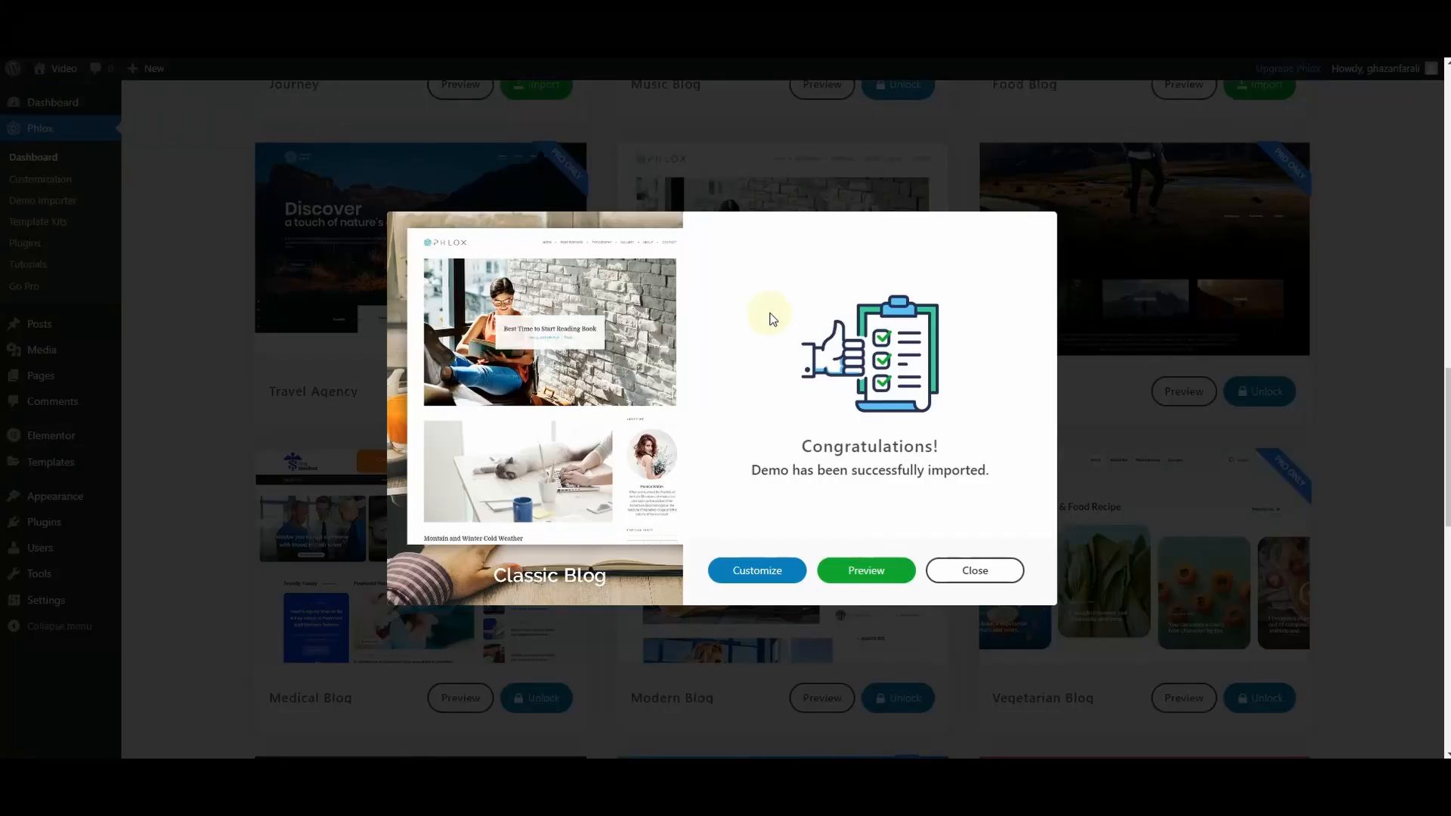
pyautogui.click(981, 581)
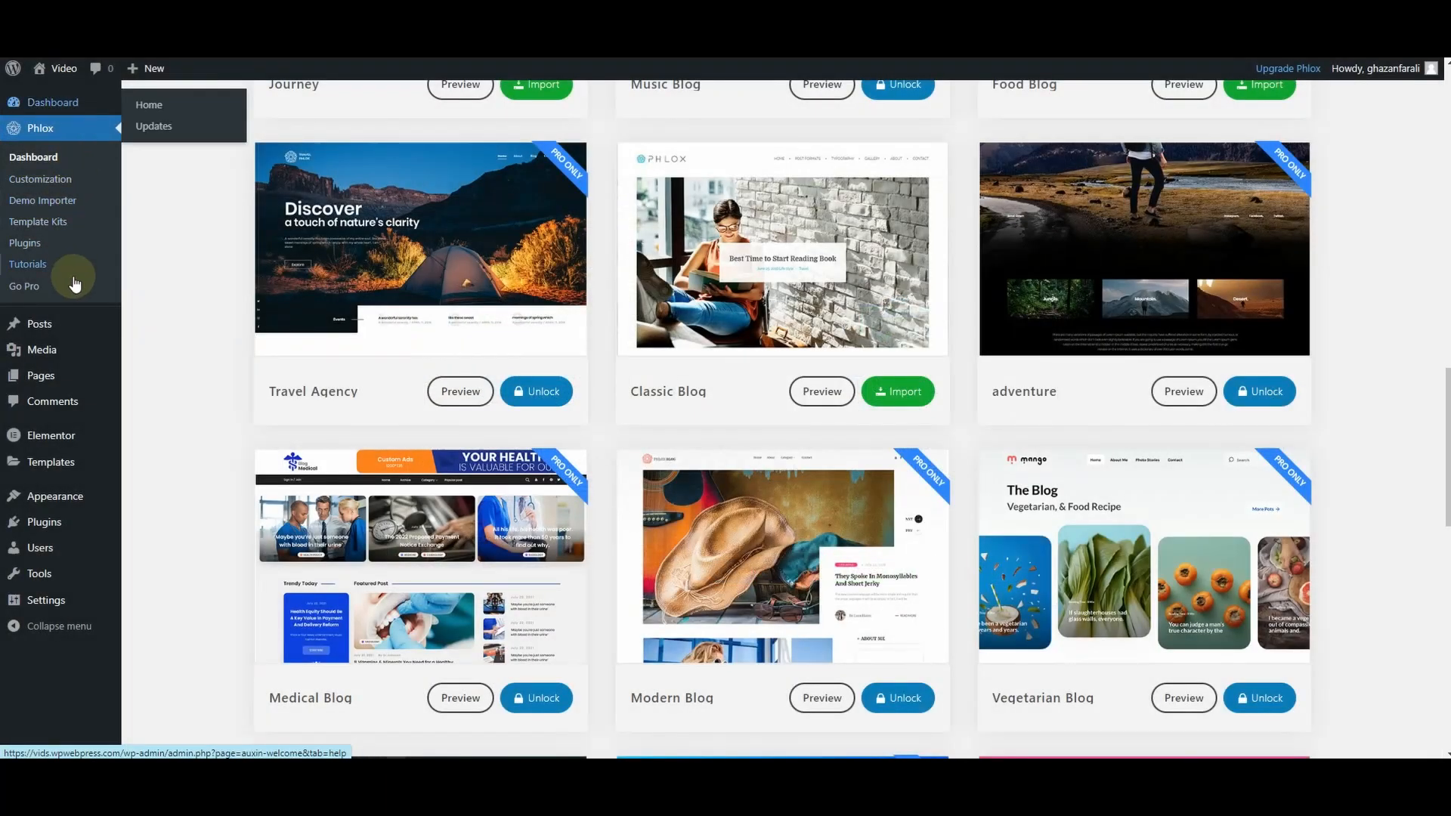
# Step: Open the list of all posts, postpone the Phlox recommendation survey and look through the imported demo posts
pyautogui.click(34, 329)
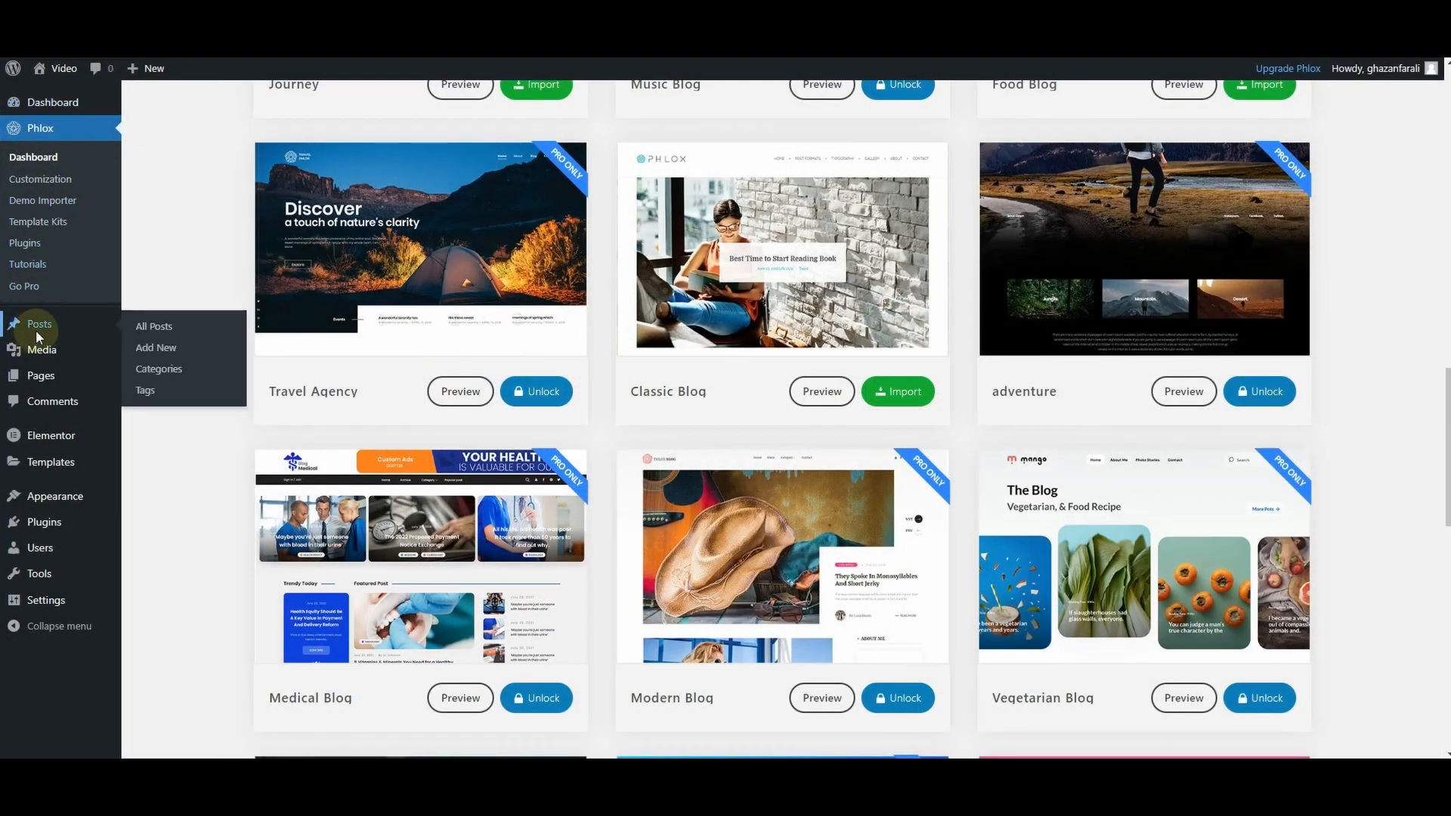
pyautogui.scroll(-2, 433, 284)
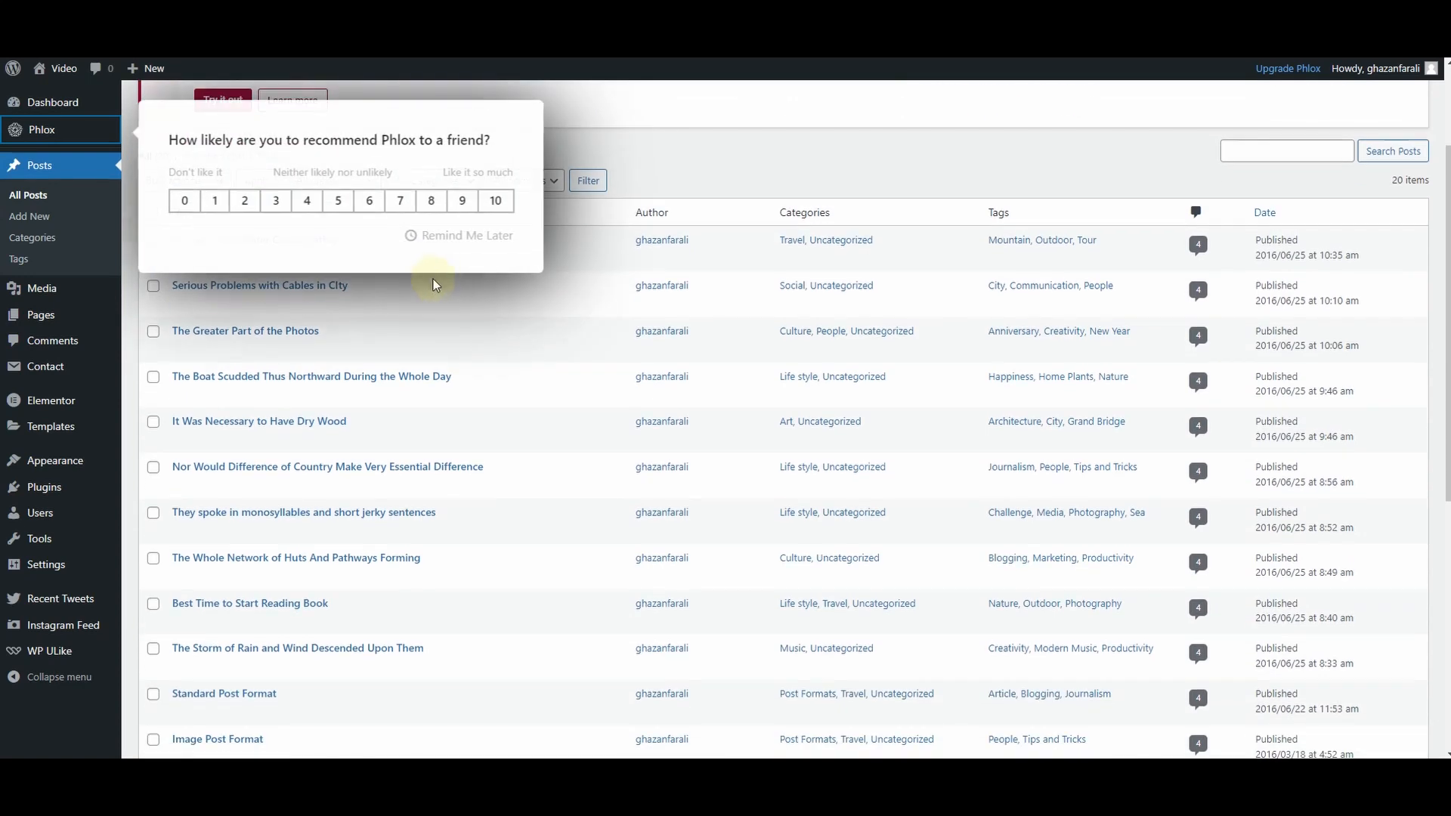
pyautogui.click(456, 236)
pyautogui.scroll(-7, 195, 388)
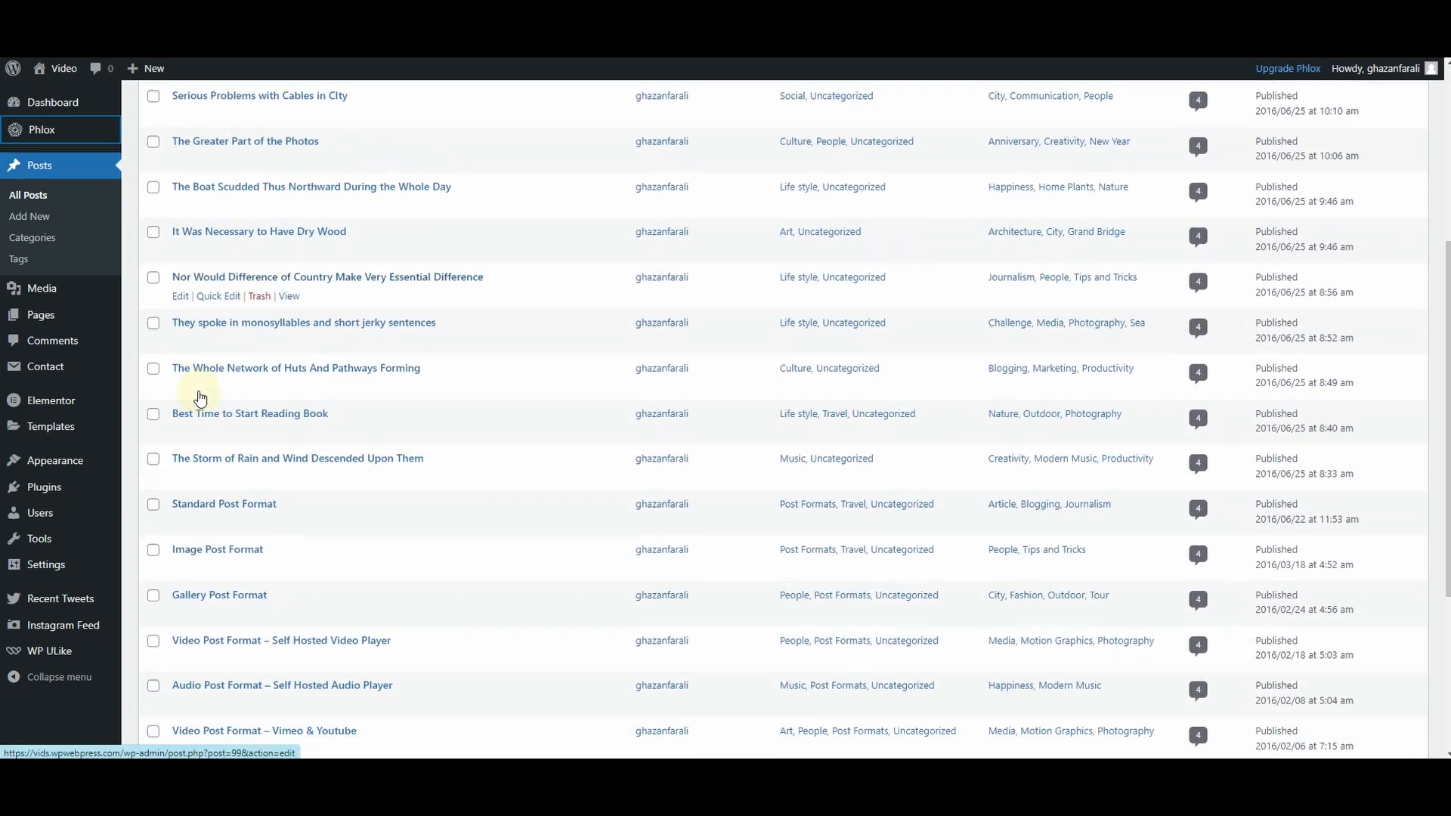
# Step: Dismiss the Elementor performance score notice and the database update notice above the list of posts
pyautogui.scroll(-2, 204, 391)
pyautogui.scroll(8, 249, 362)
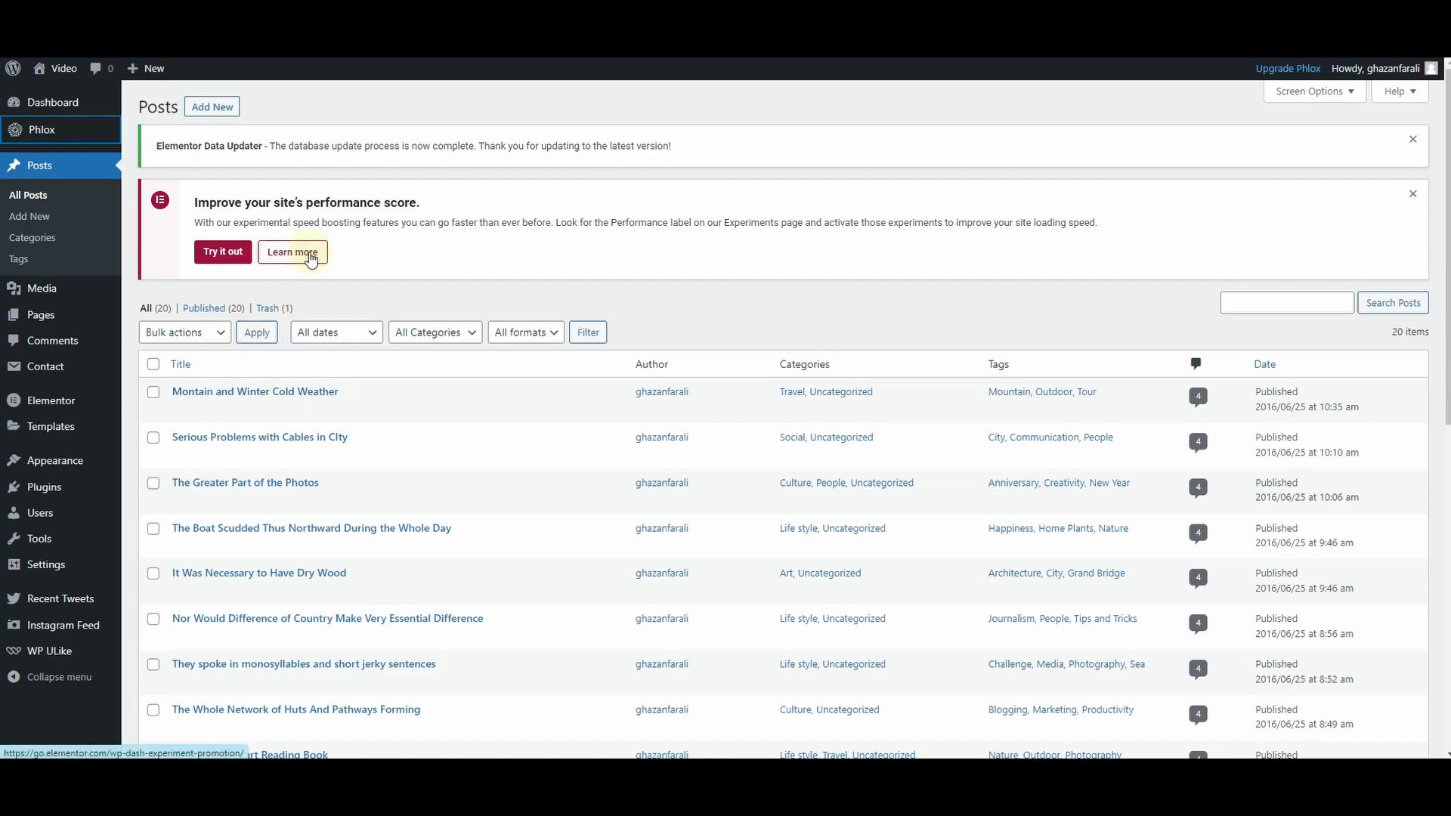
pyautogui.click(1413, 197)
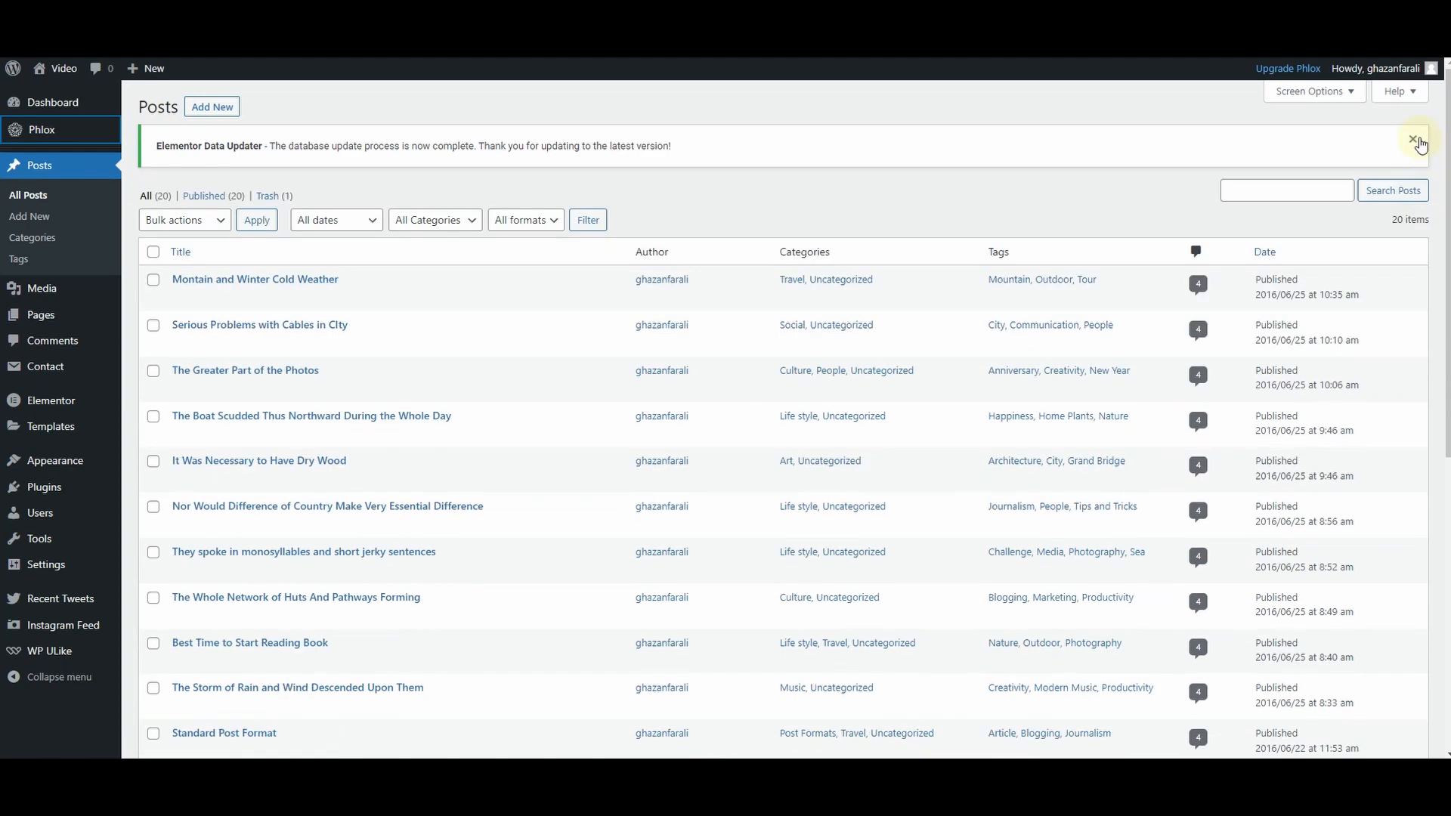
pyautogui.click(1412, 140)
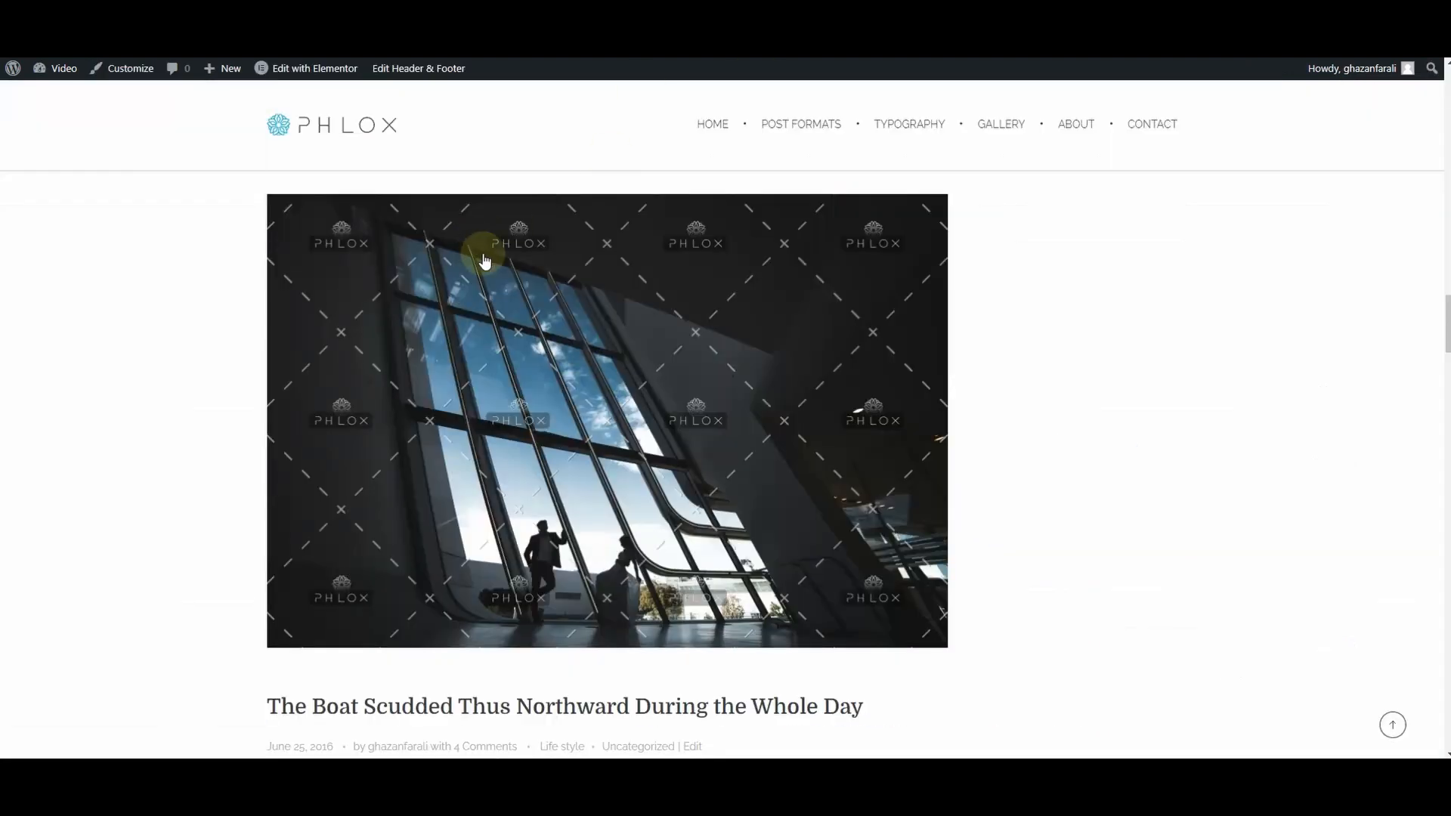
# Step: Look over the imported blog posts on the site's homepage, including The Boat Scudded Thus Northward During the Whole Day
pyautogui.scroll(-5, 400, 265)
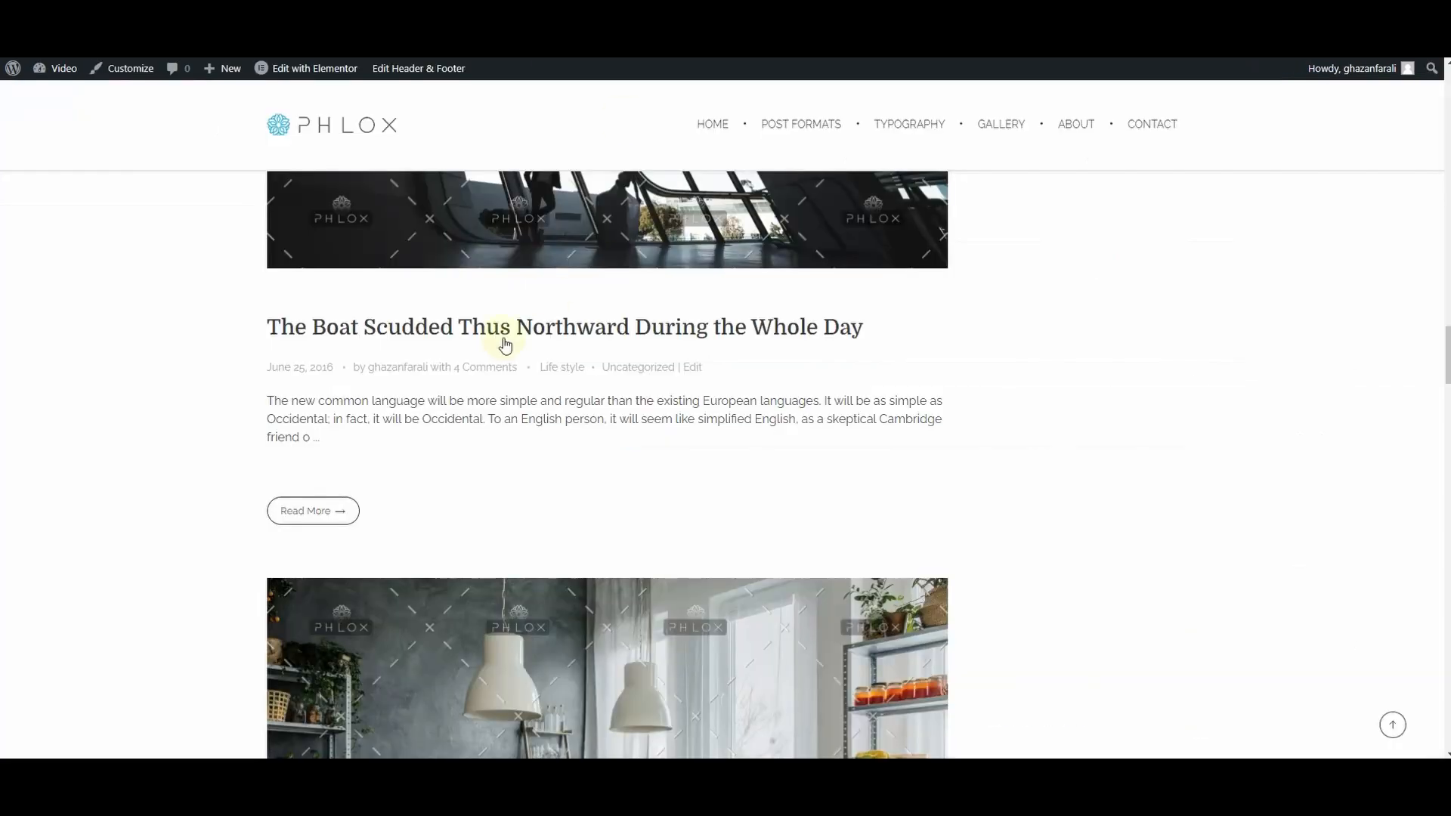
pyautogui.scroll(20, 217, 350)
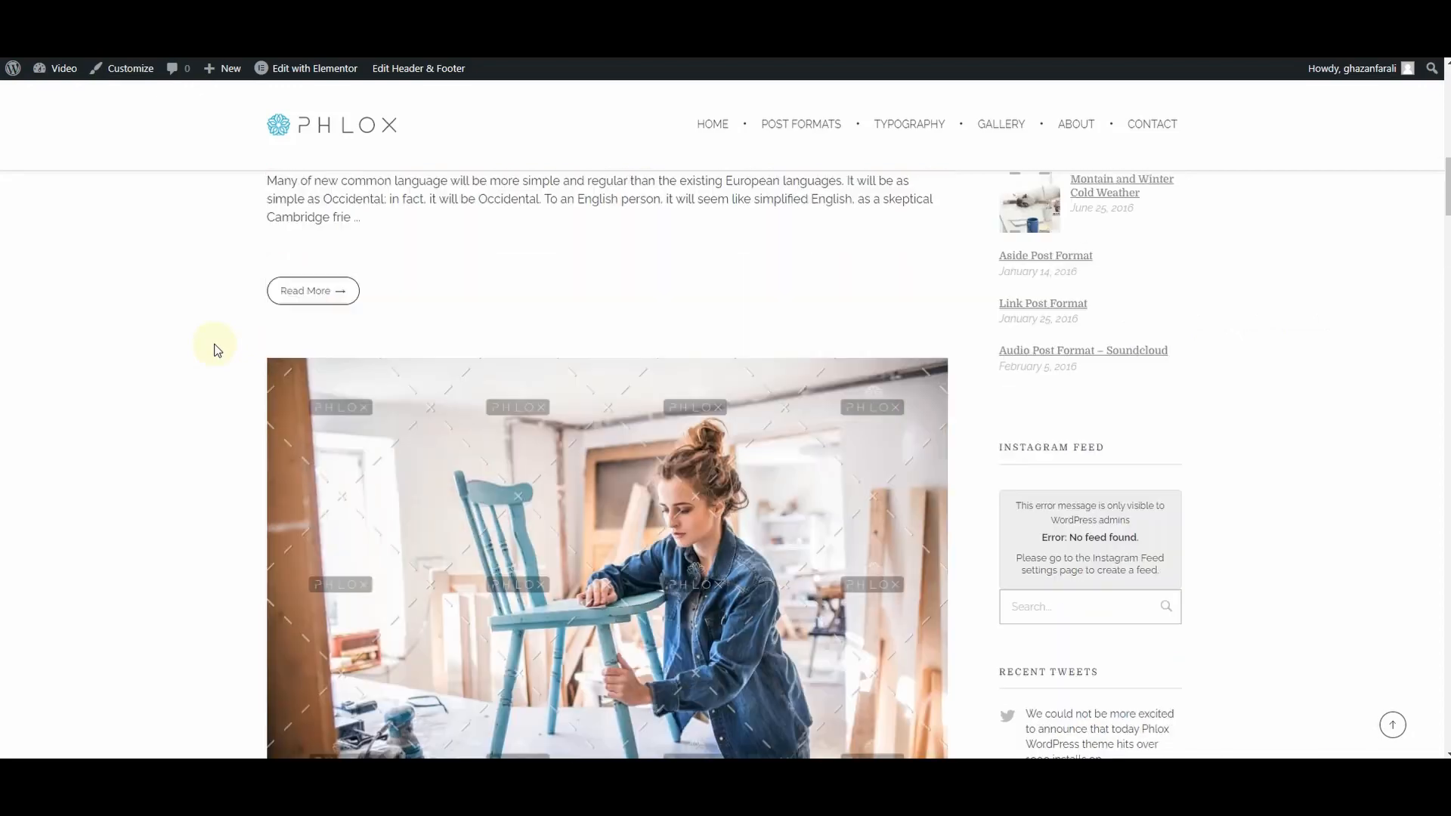
pyautogui.scroll(15, 217, 349)
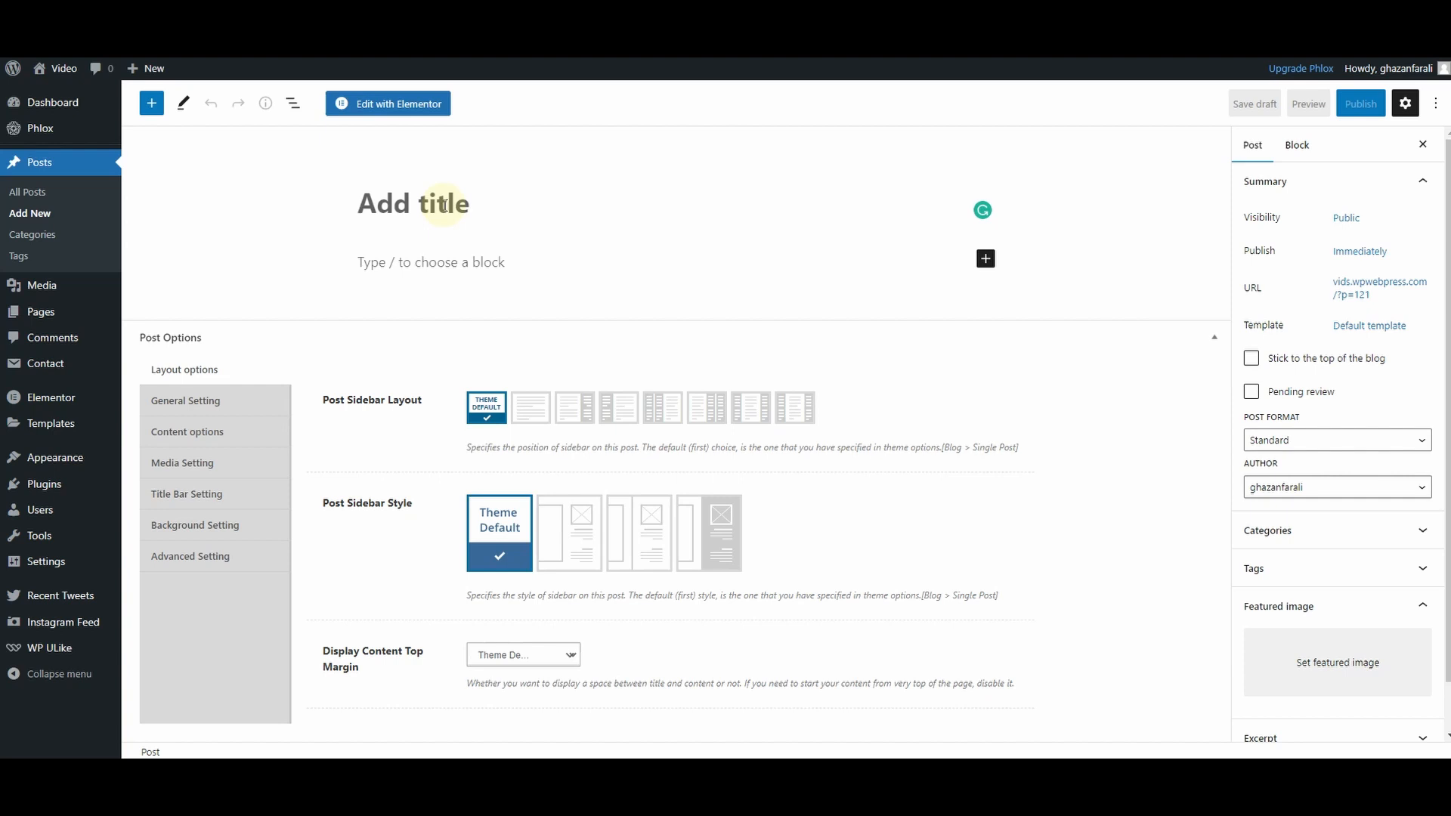
# Step: Examine the new post's content area, post settings and categories, and return to all posts without saving
pyautogui.click(464, 263)
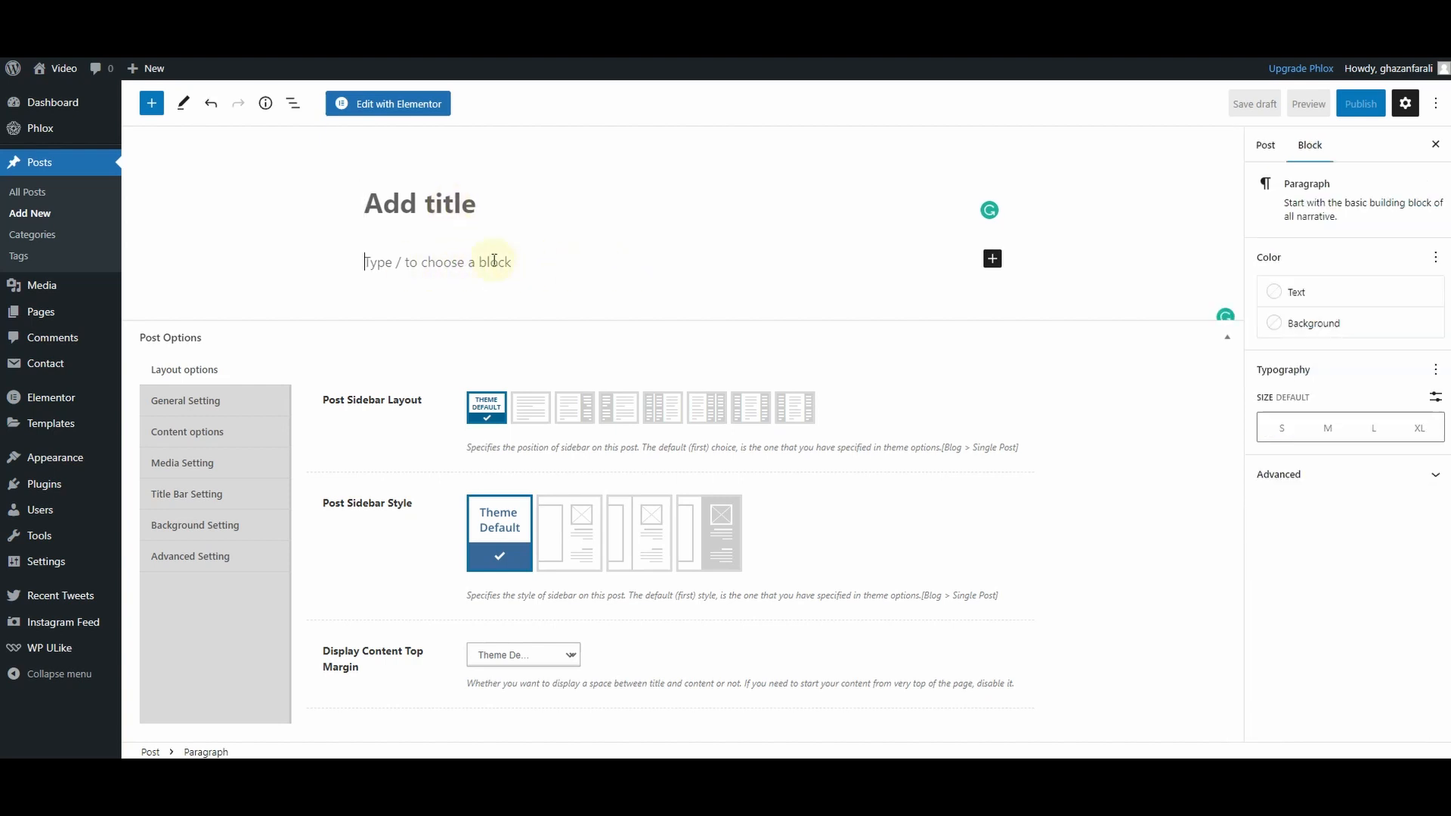
pyautogui.click(1255, 143)
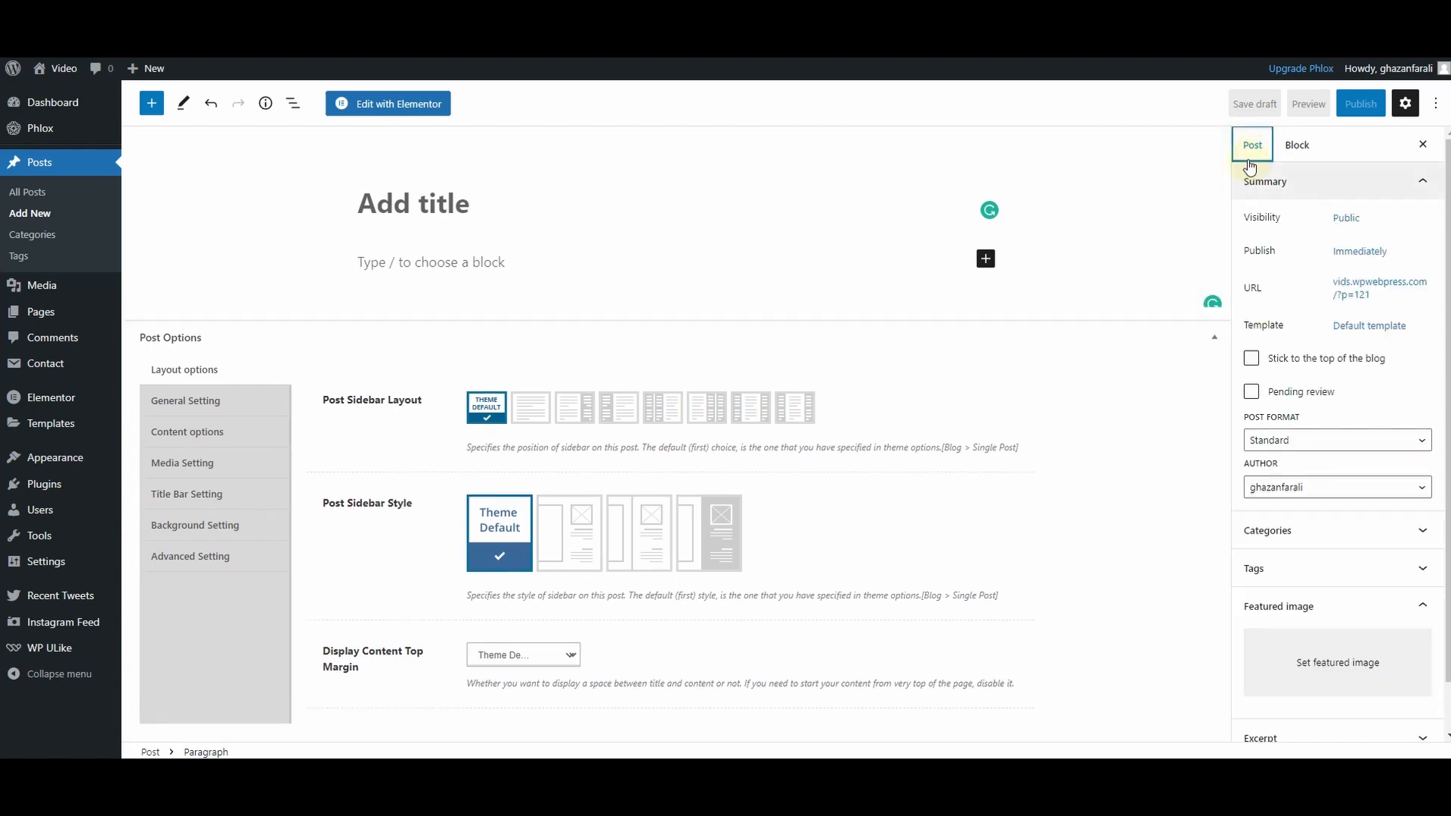
pyautogui.click(1293, 547)
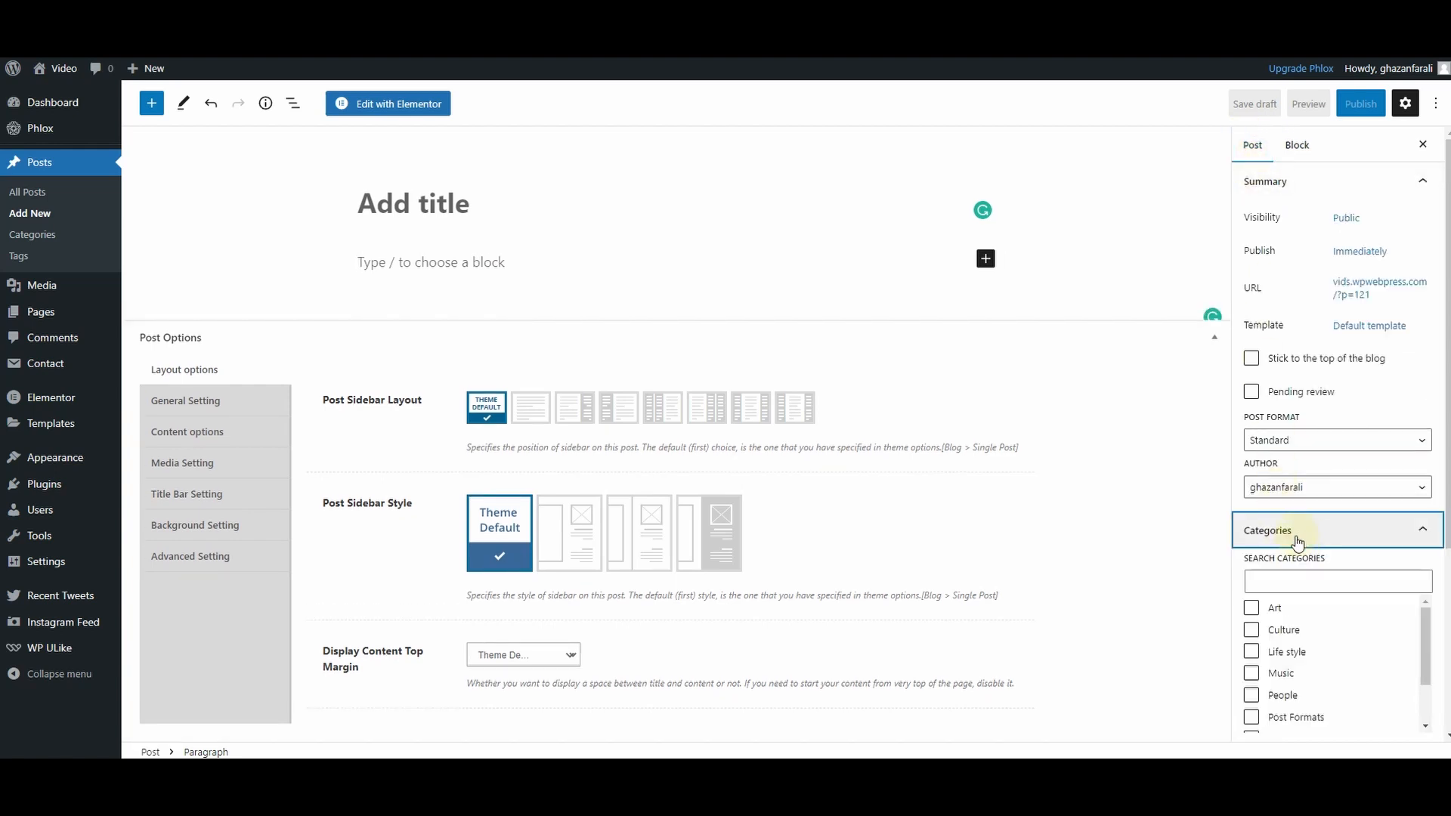
pyautogui.scroll(-2, 1267, 412)
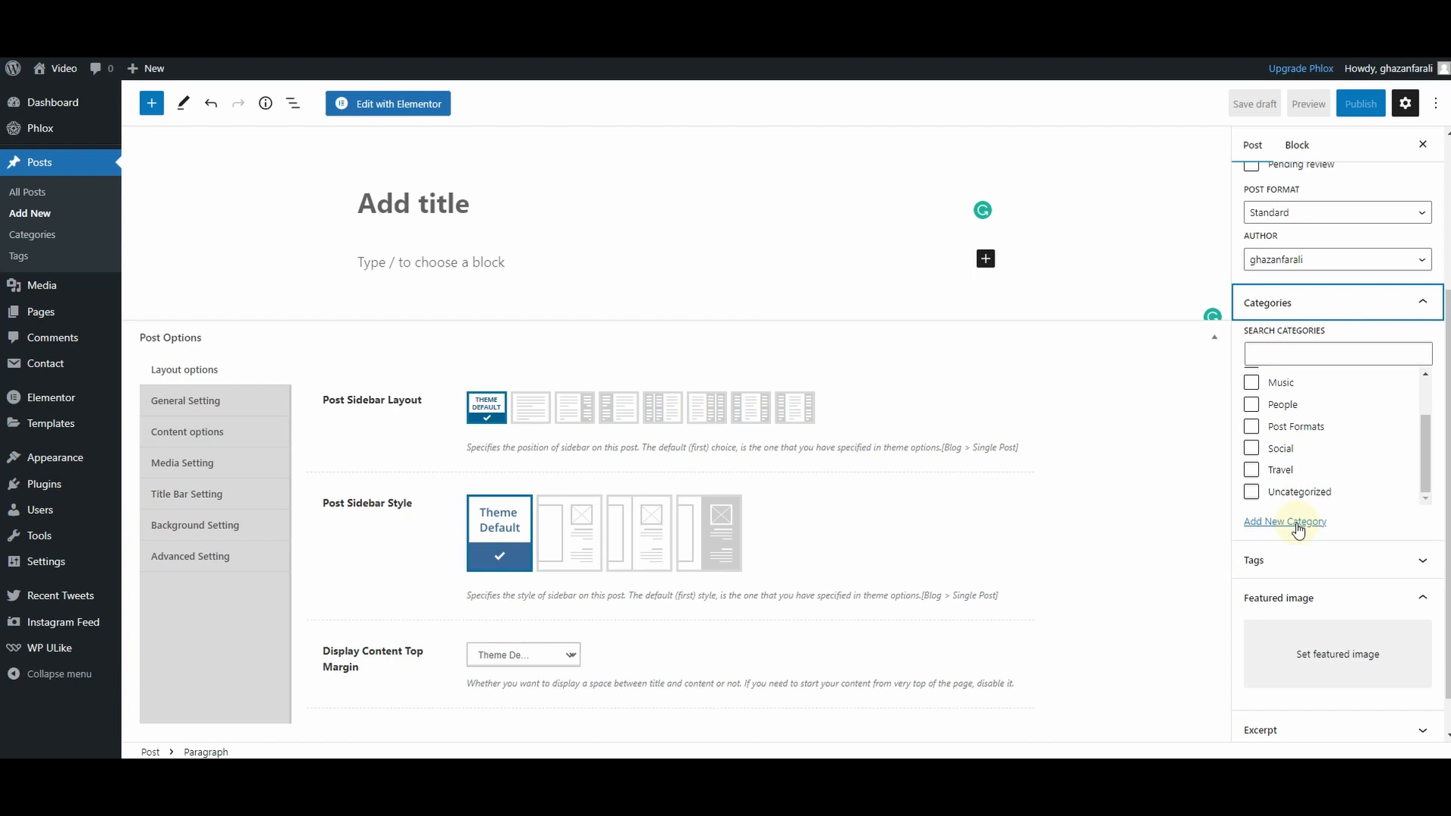
pyautogui.scroll(-1, 1295, 533)
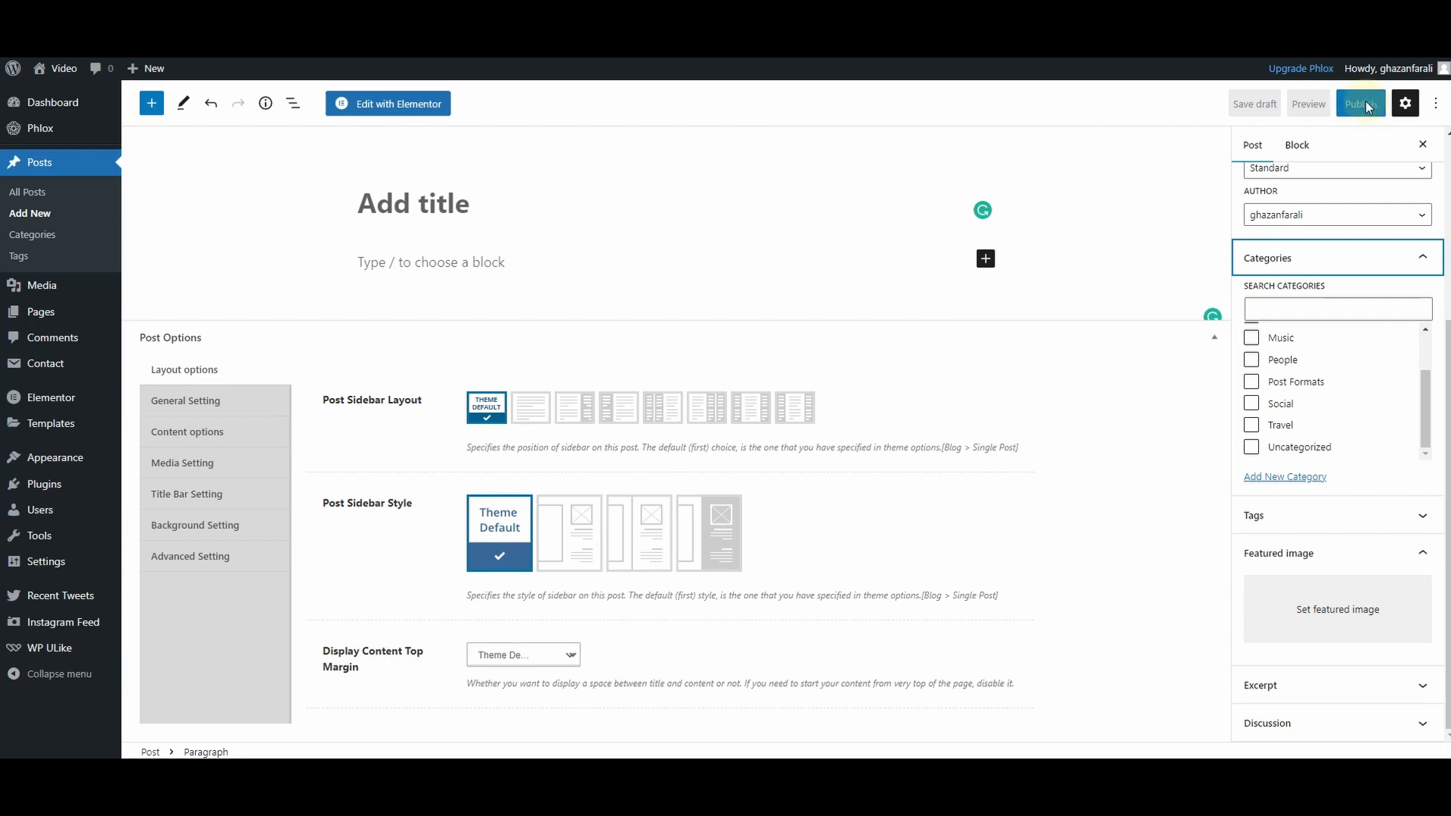
pyautogui.click(34, 194)
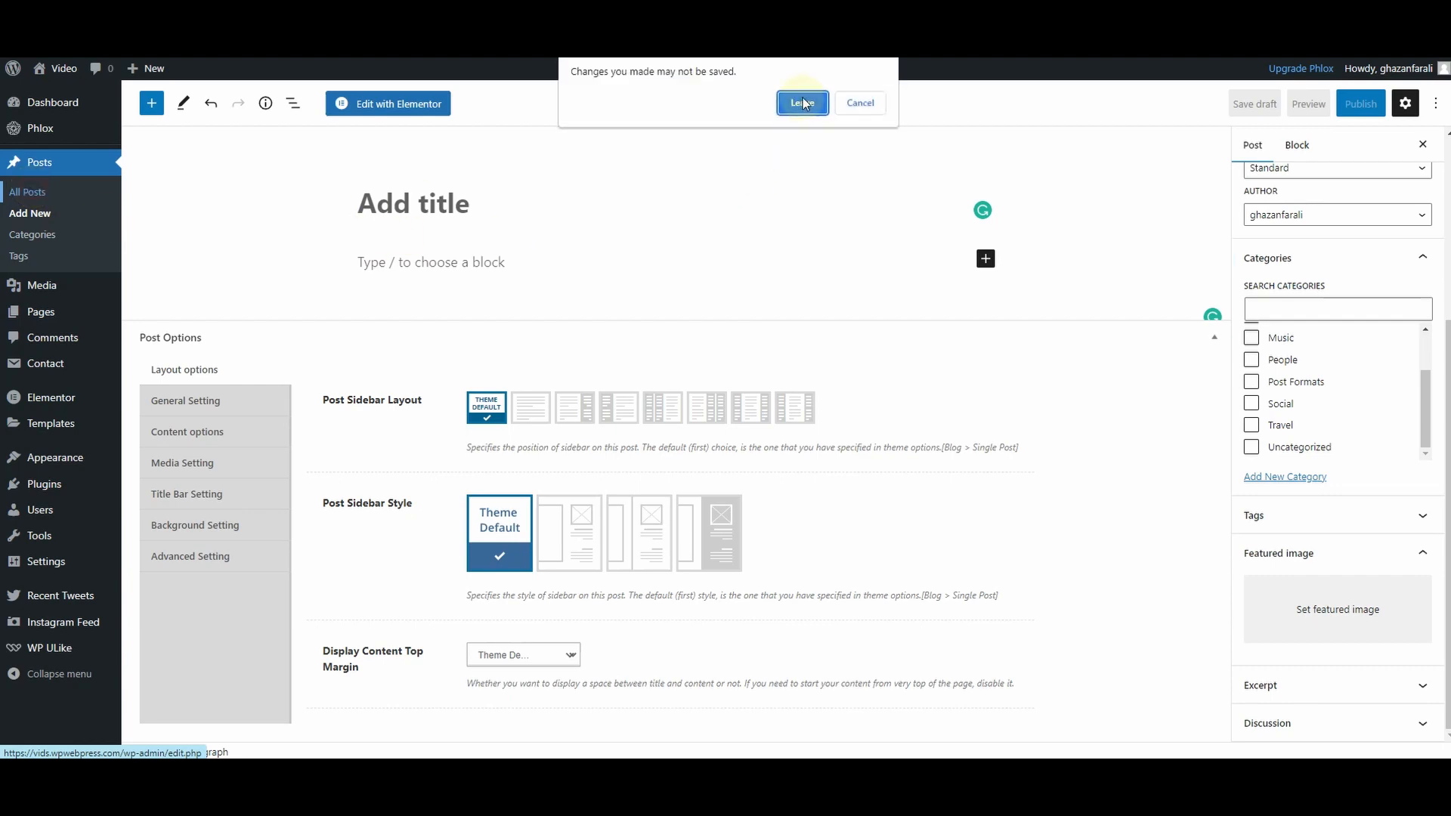
pyautogui.press('Return')
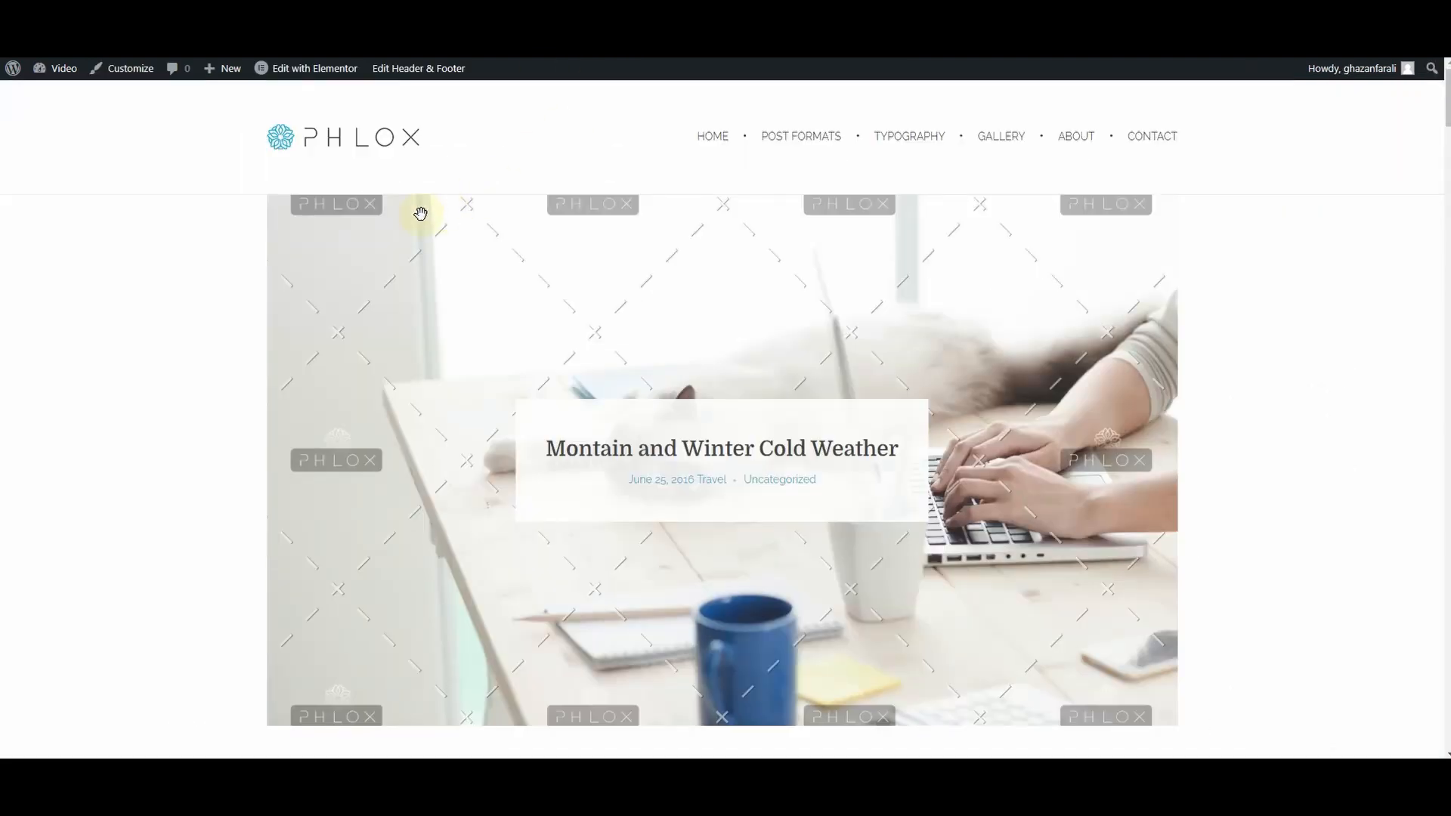
# Step: Examine the live homepage's featured post, blog entries and sidebar widgets down the page
pyautogui.scroll(-10, 420, 214)
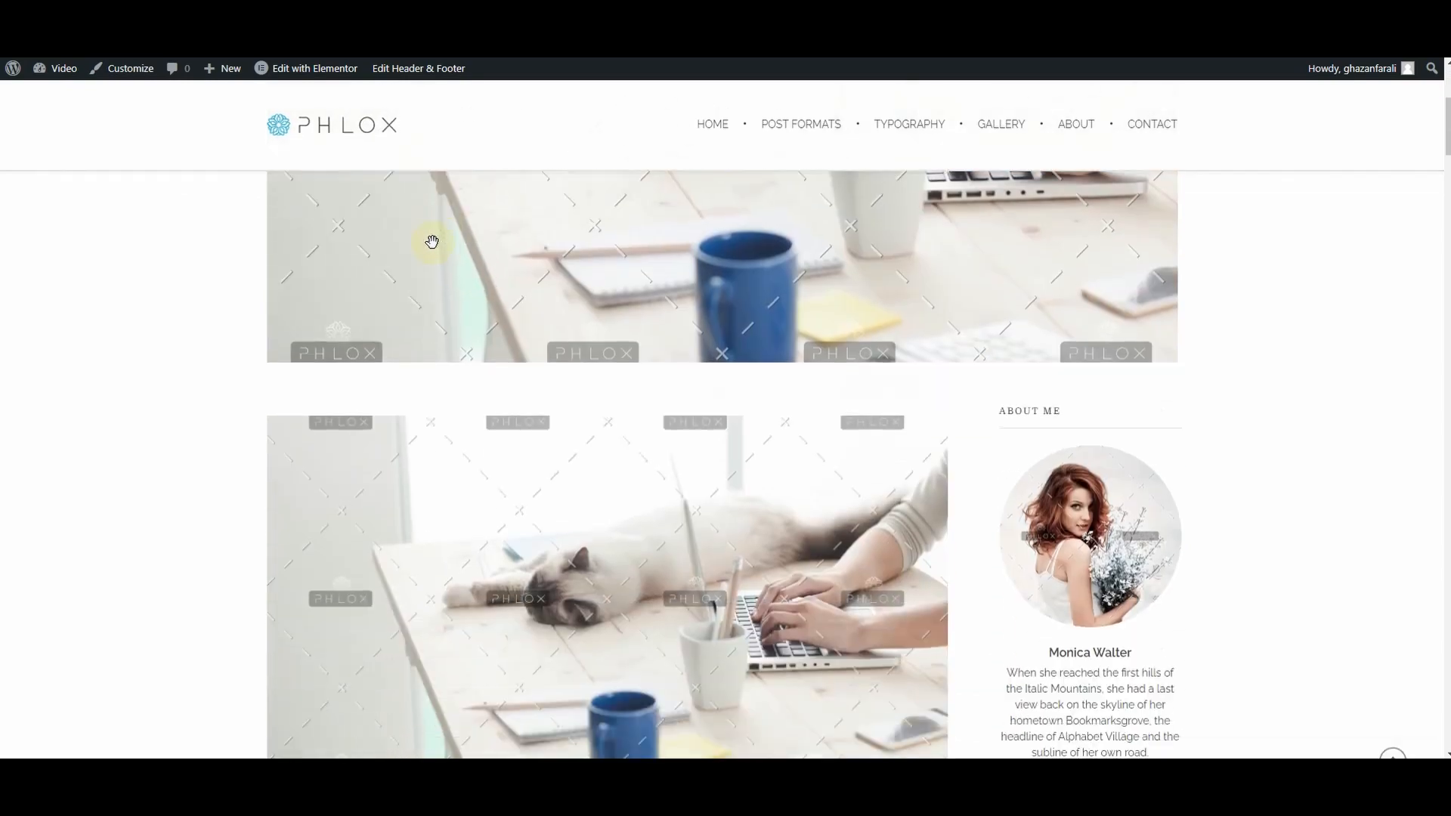
pyautogui.scroll(5, 521, 286)
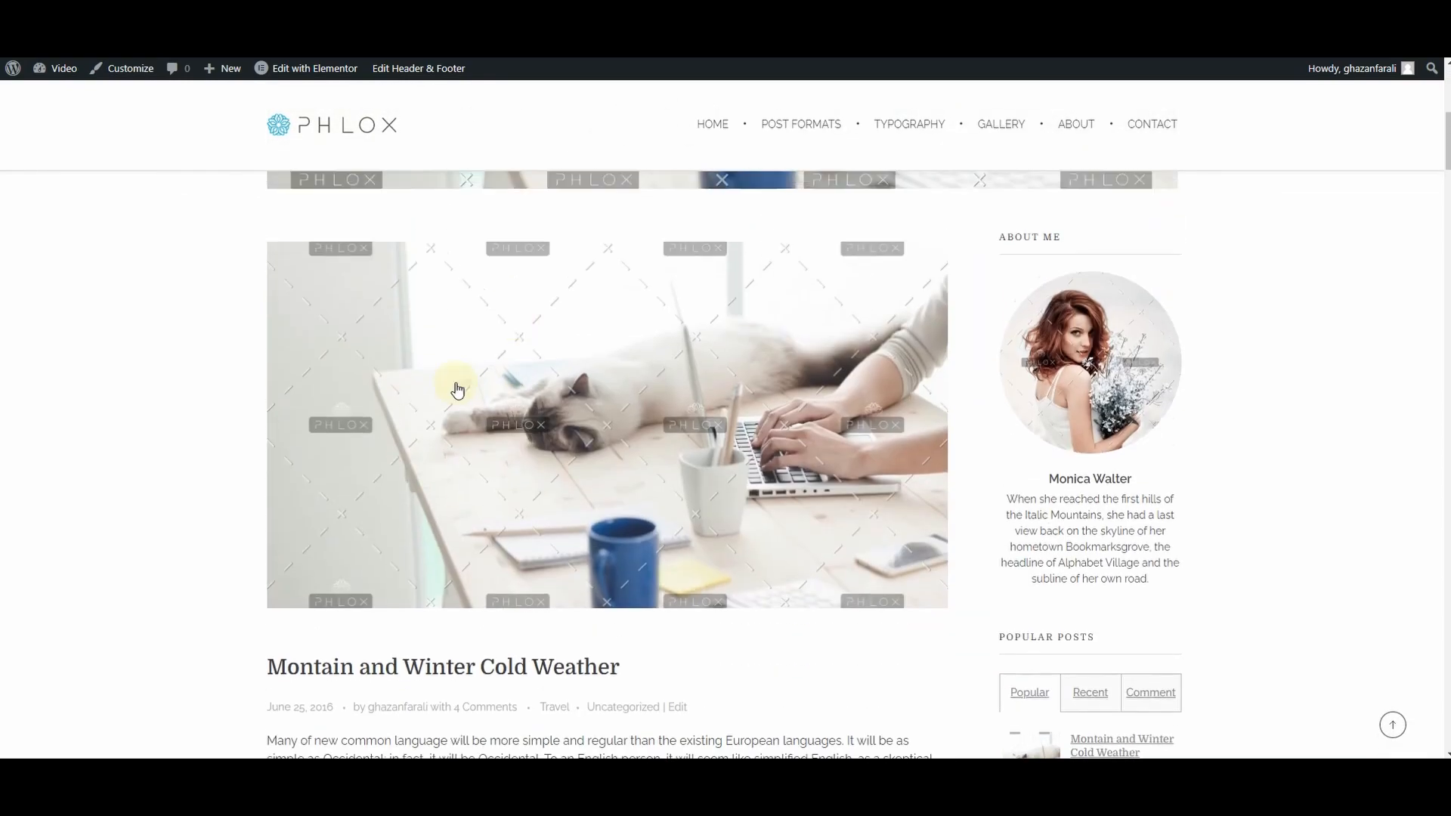
pyautogui.scroll(5, 201, 291)
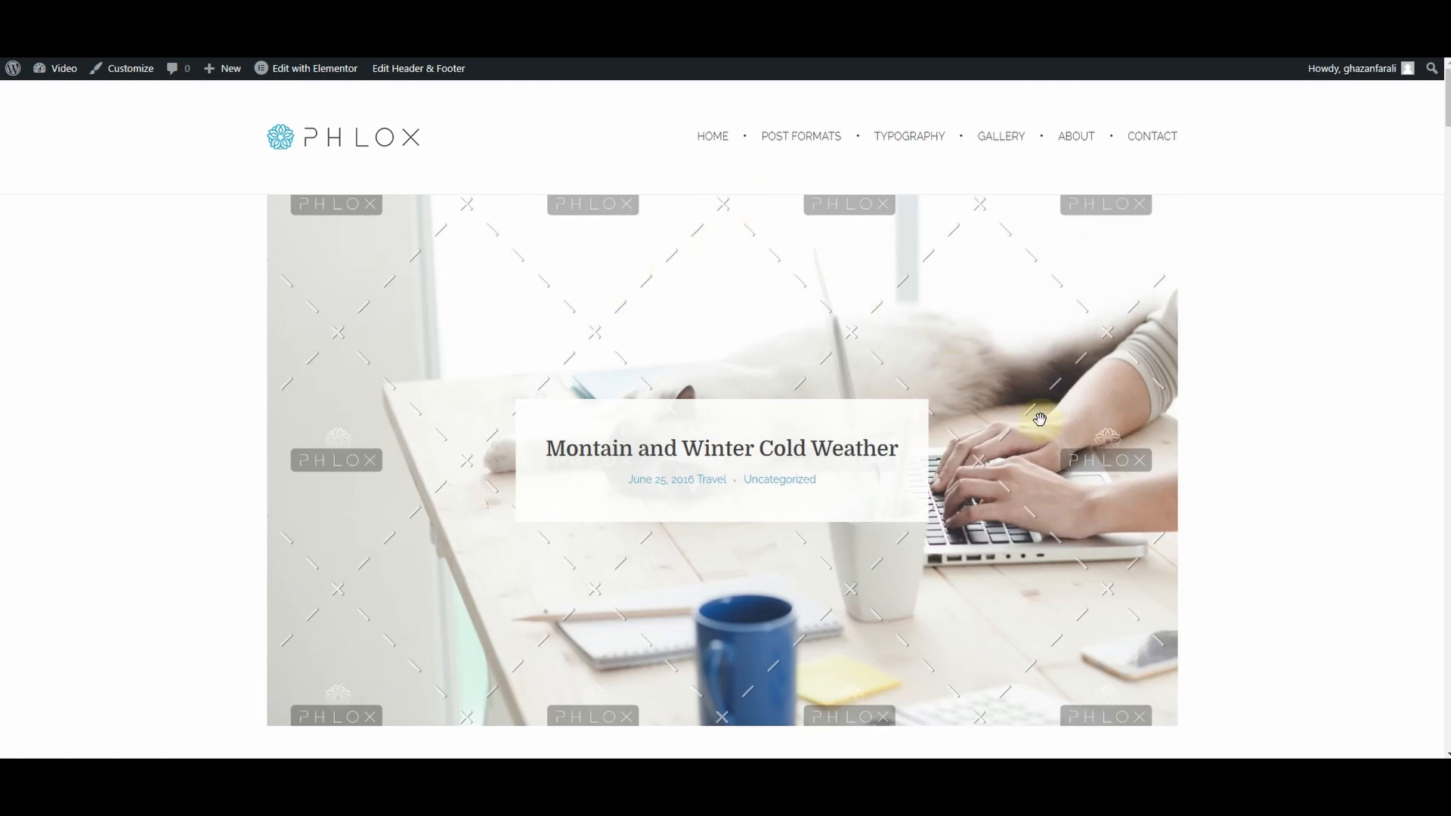
pyautogui.scroll(-1, 981, 420)
pyautogui.scroll(-8, 981, 420)
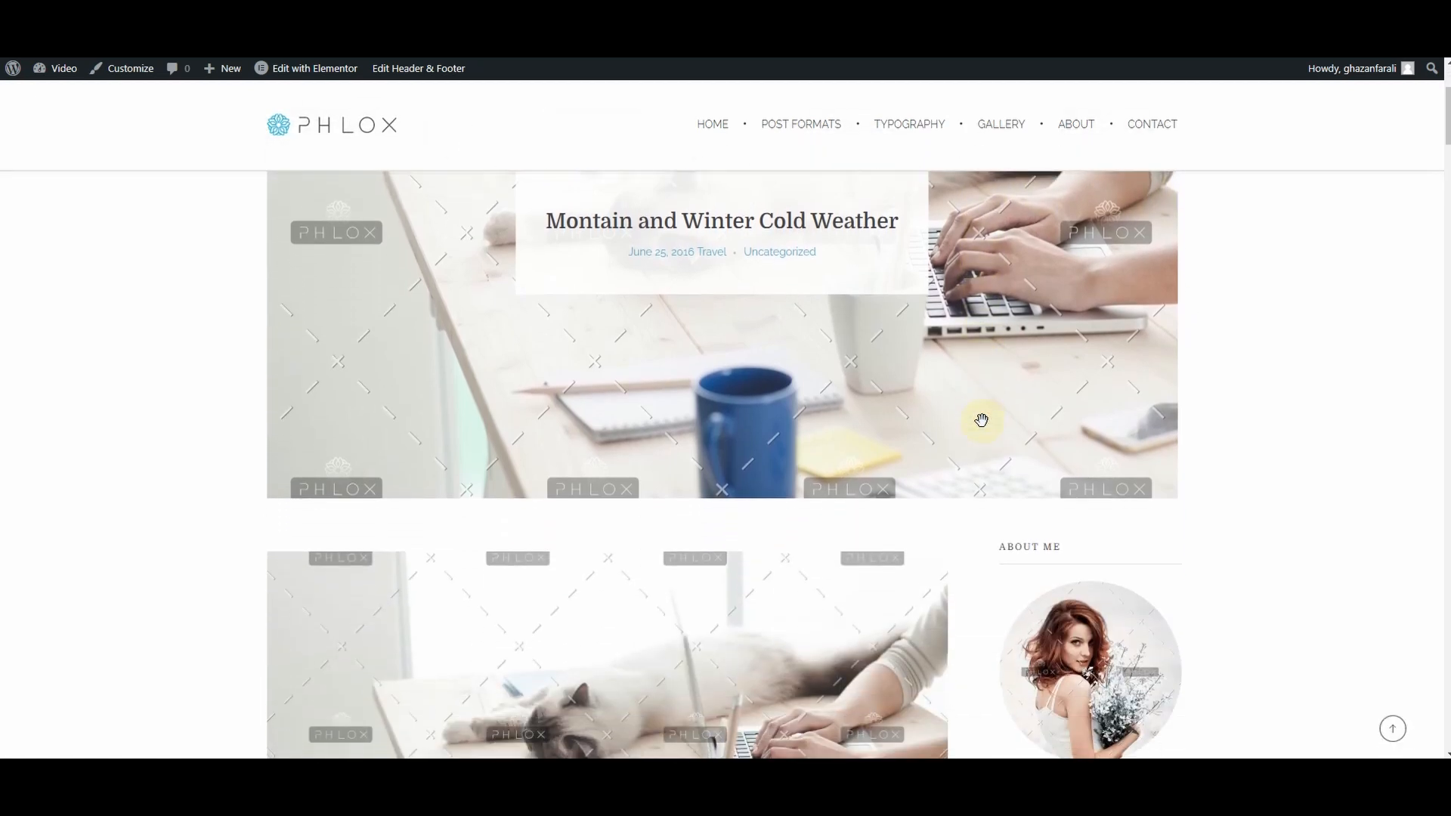
pyautogui.scroll(-8, 958, 424)
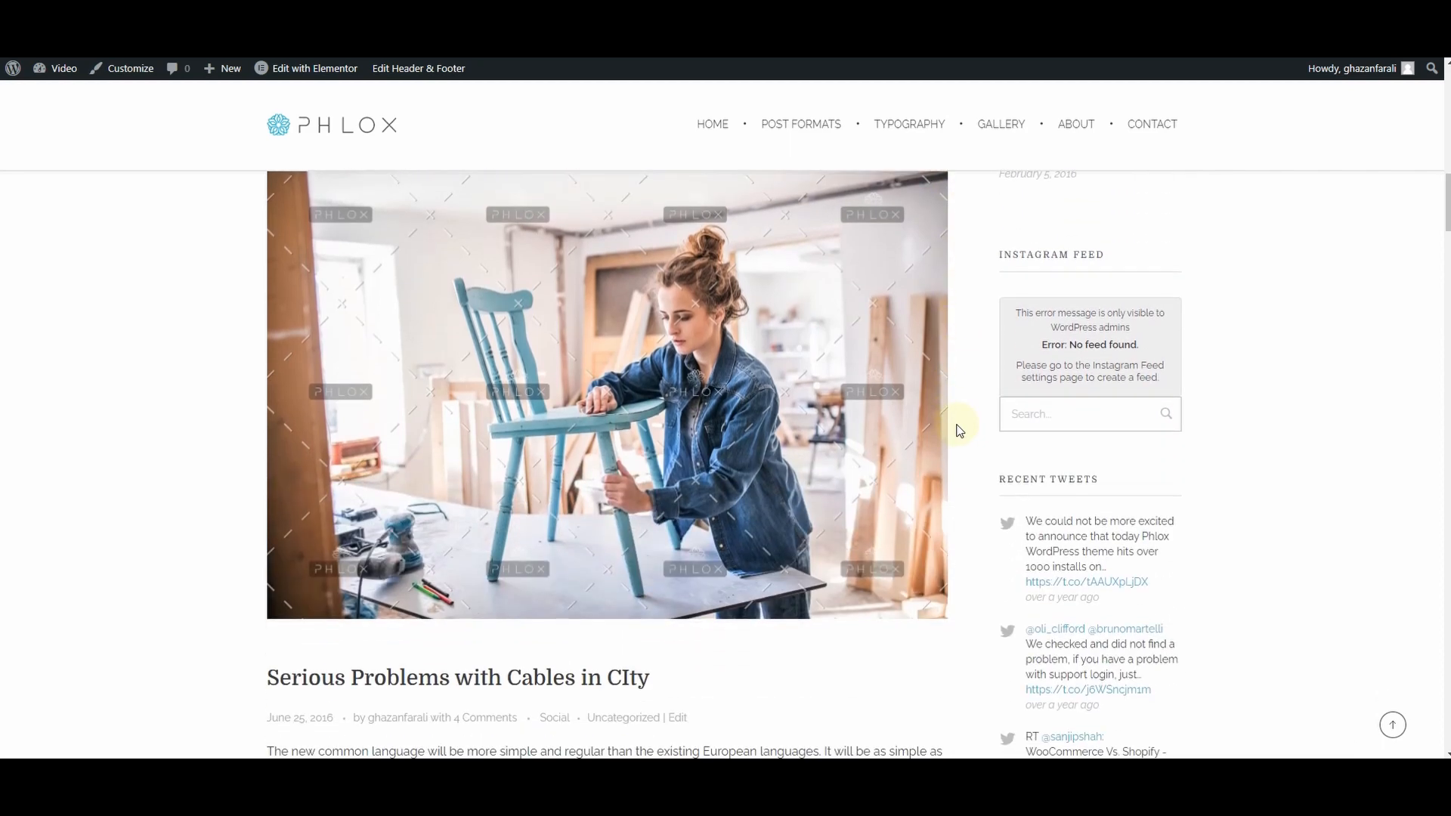
pyautogui.scroll(-9, 958, 430)
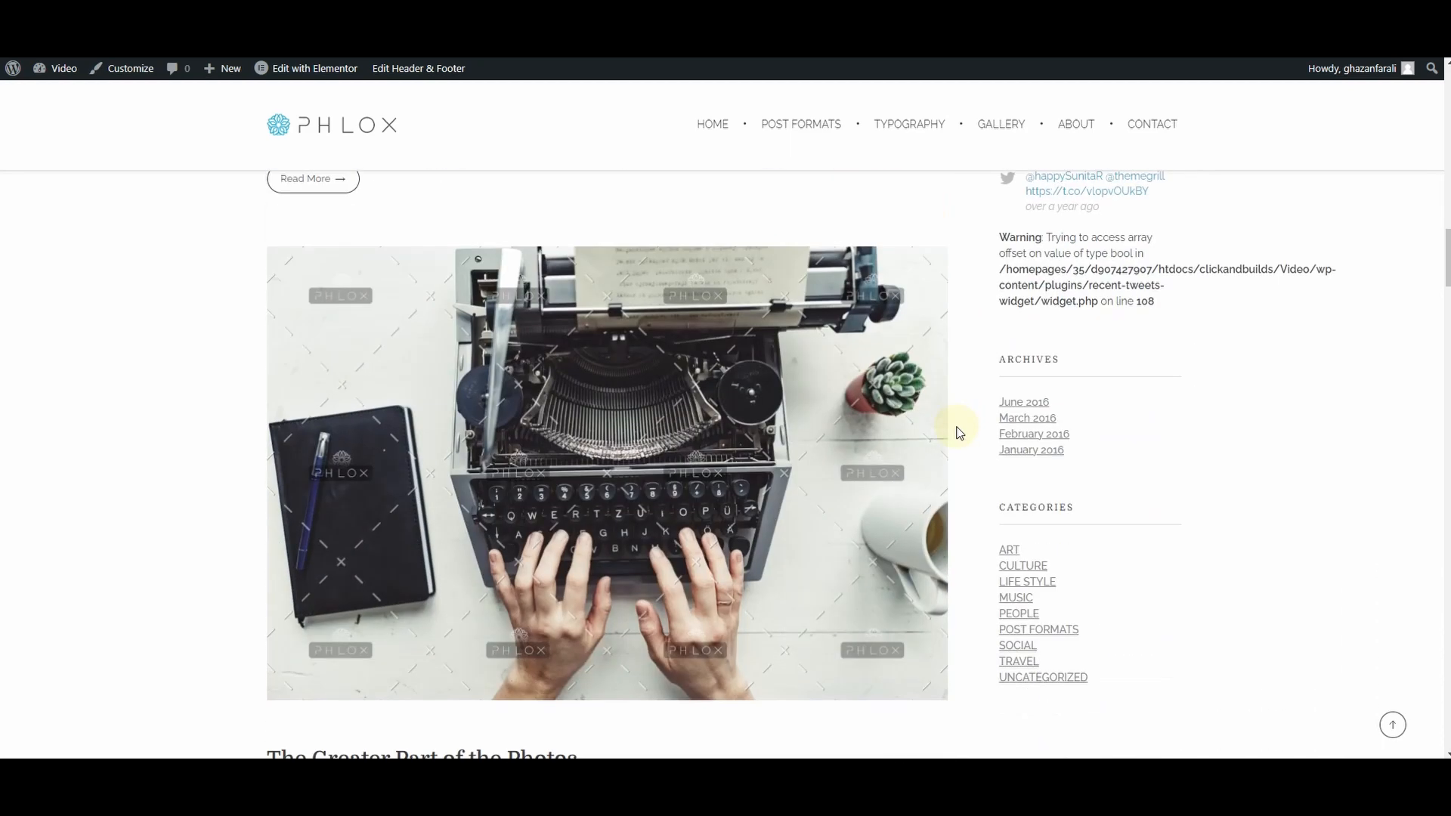
pyautogui.scroll(-3, 958, 433)
pyautogui.scroll(-11, 959, 432)
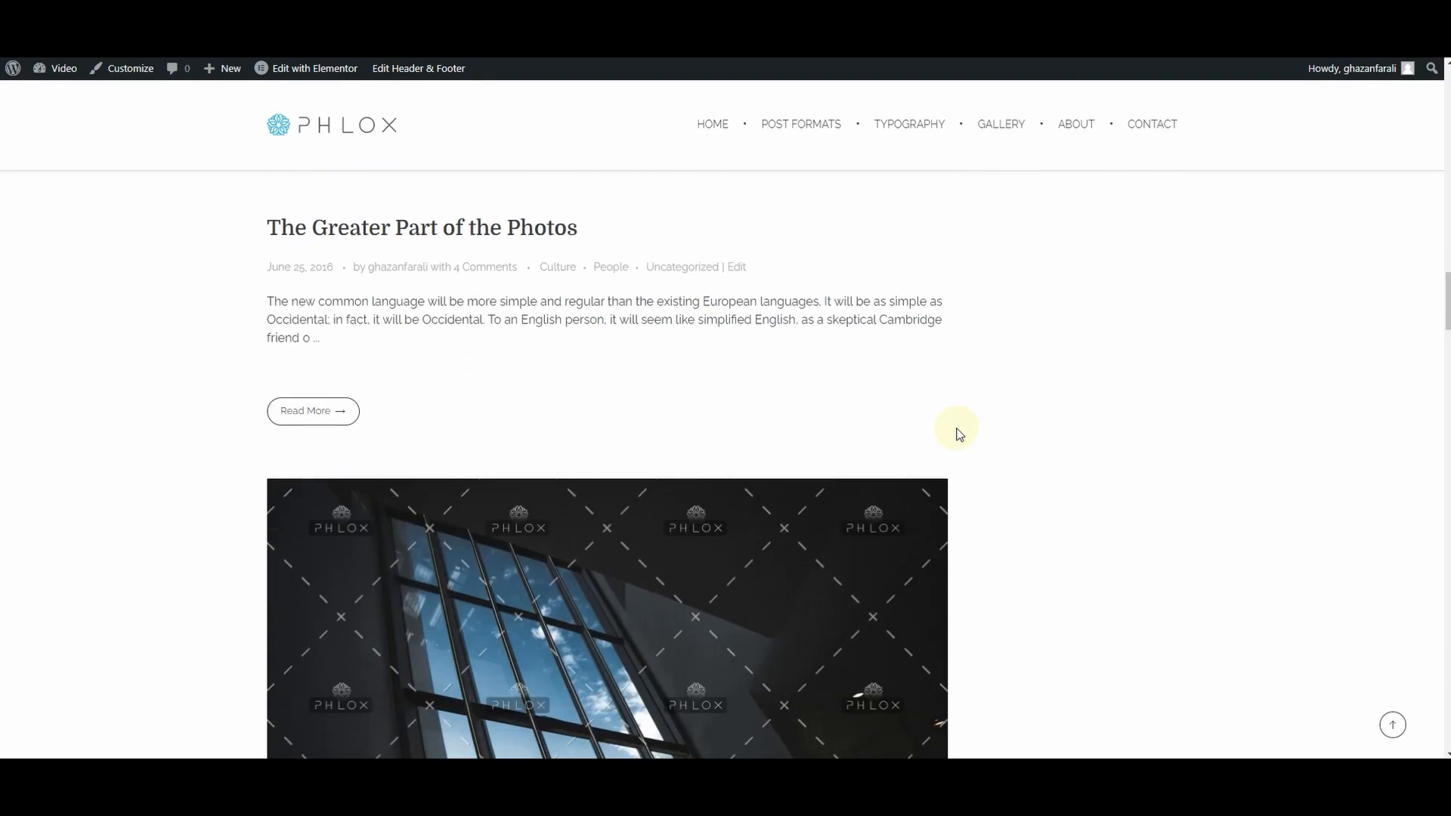
pyautogui.scroll(-10, 958, 432)
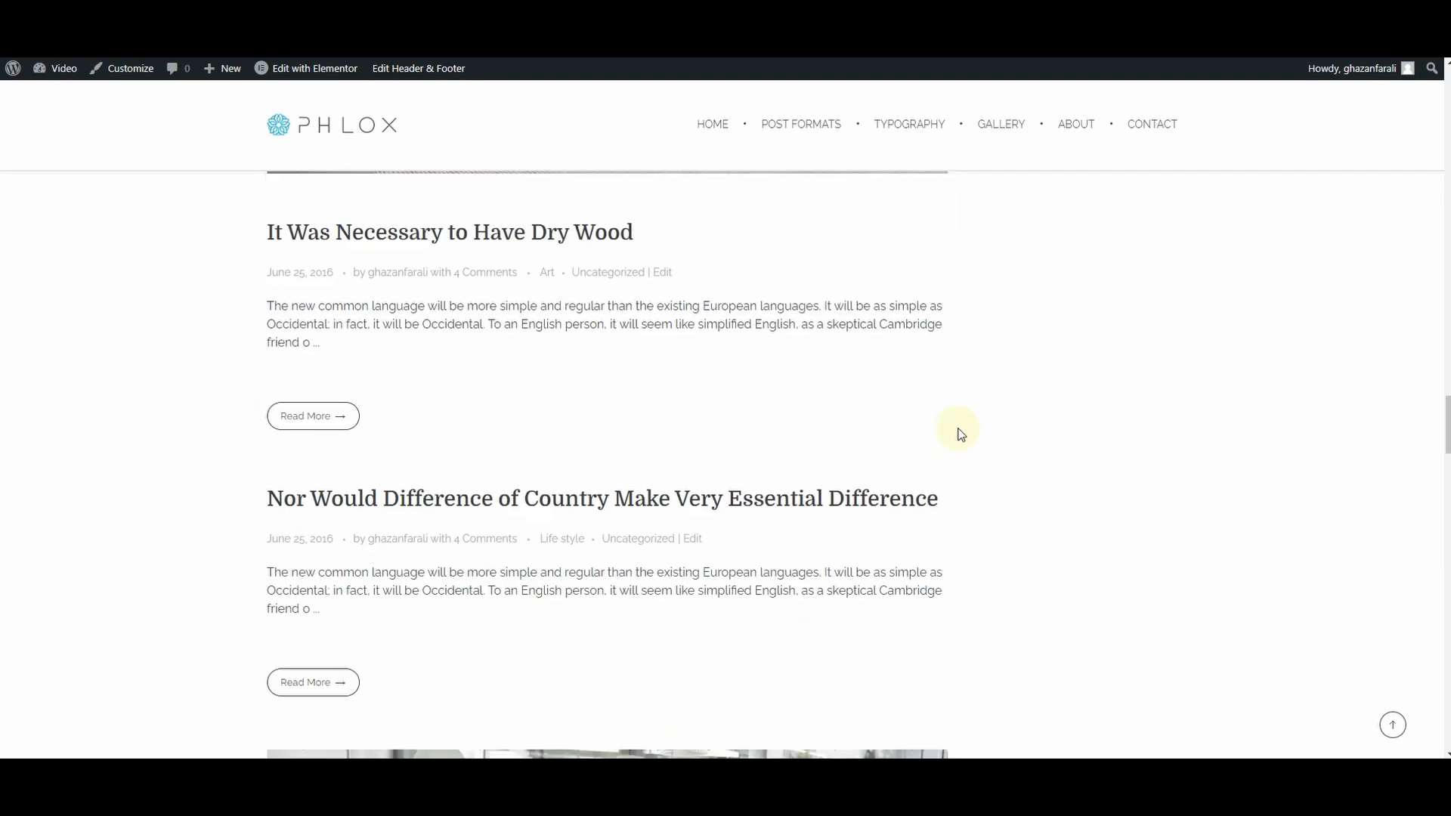
pyautogui.scroll(-9, 959, 432)
pyautogui.scroll(7, 961, 427)
pyautogui.scroll(20, 961, 428)
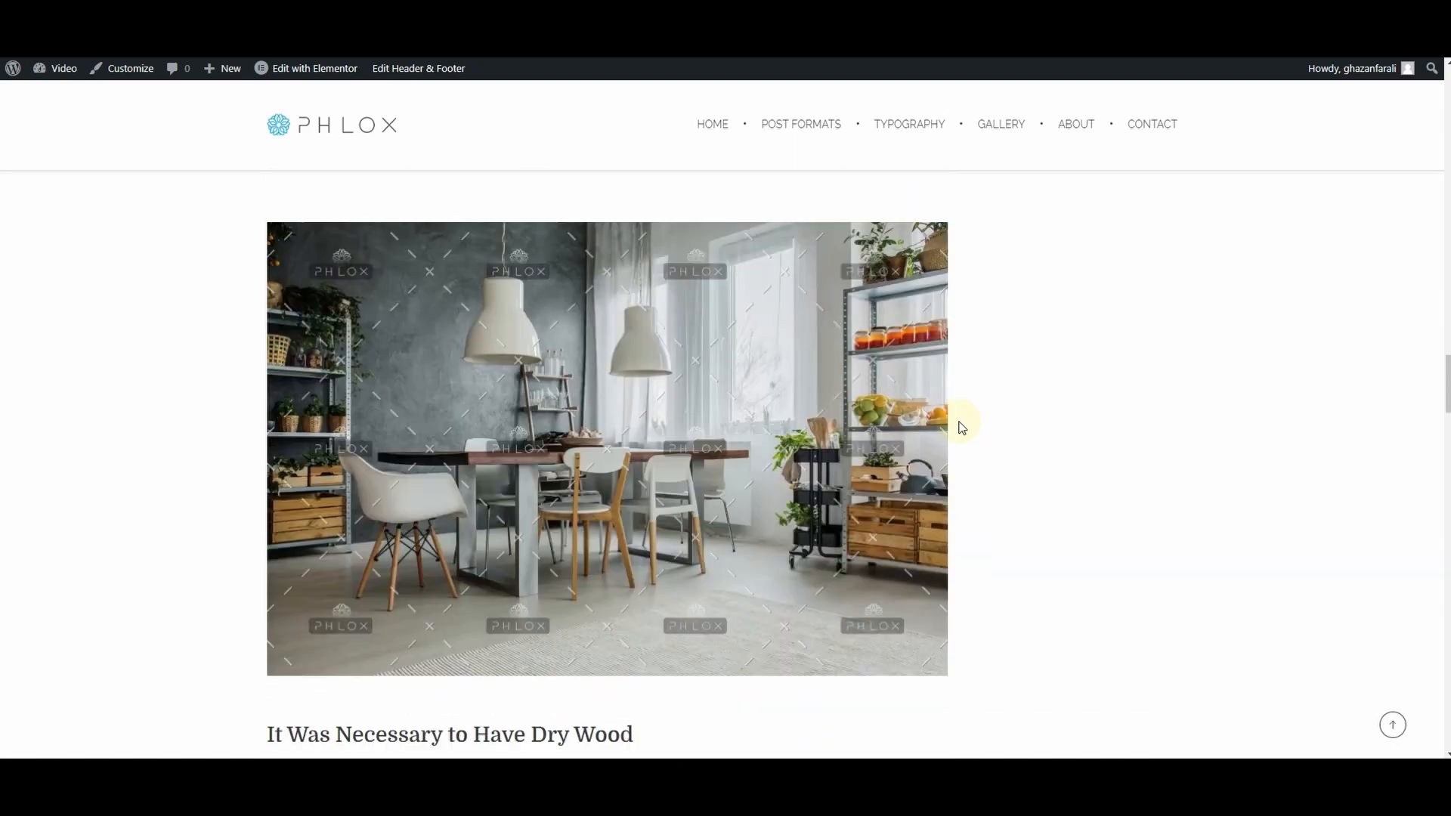
pyautogui.scroll(15, 961, 426)
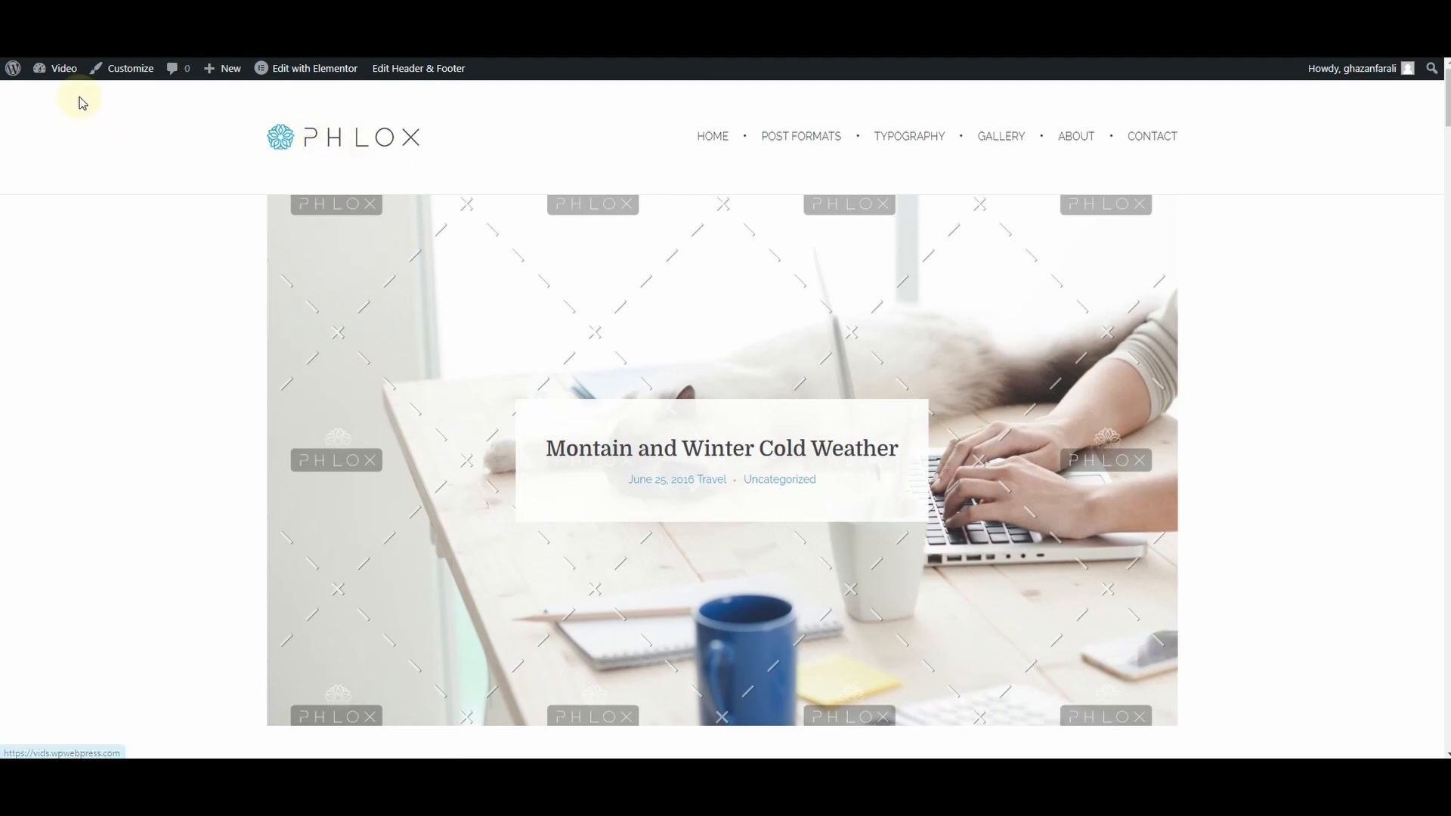
# Step: Open the Customizer's Site Identity settings, view the logo's upload and media library options, and leave without replacing the logo
pyautogui.click(115, 76)
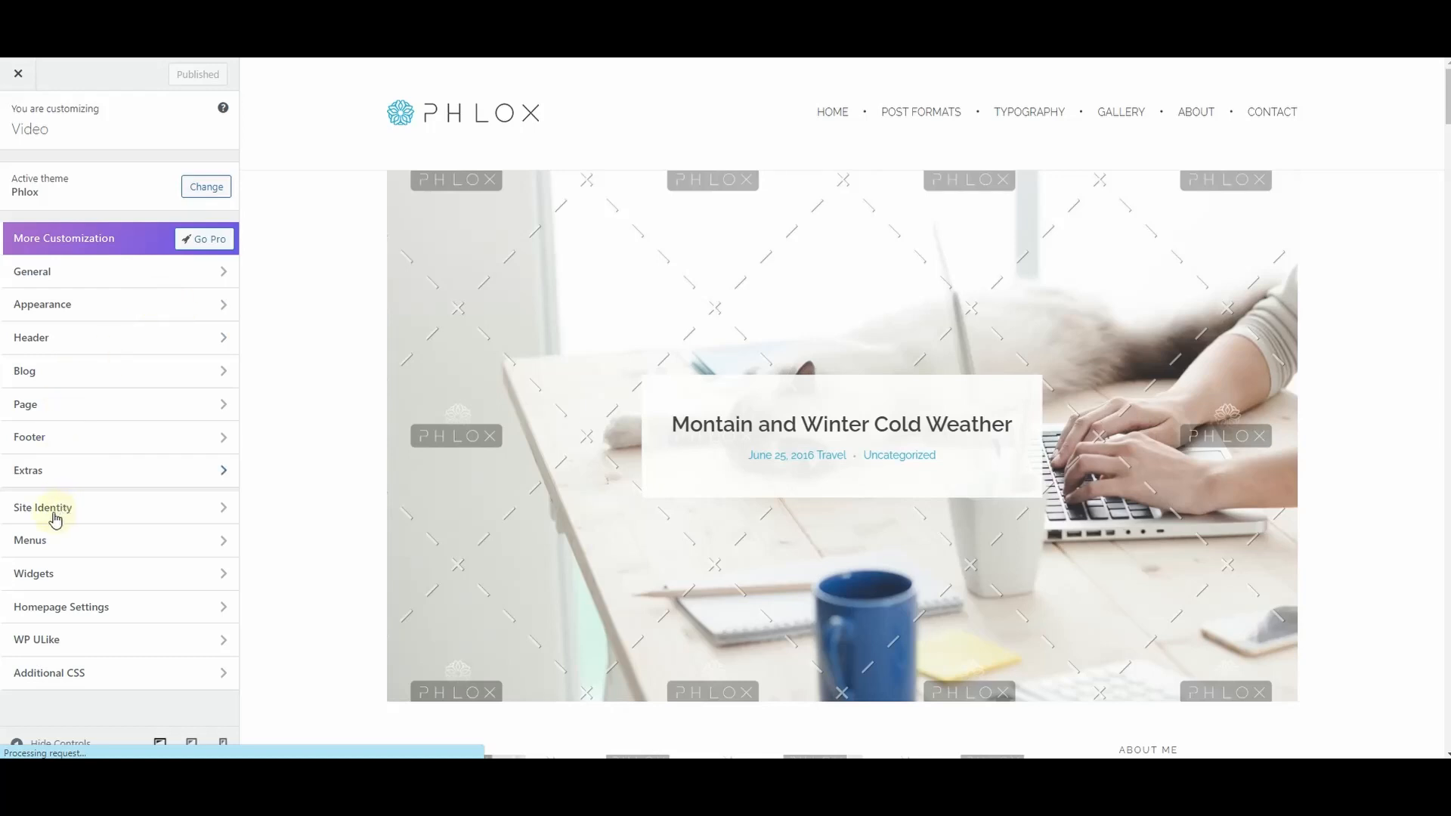
pyautogui.click(71, 516)
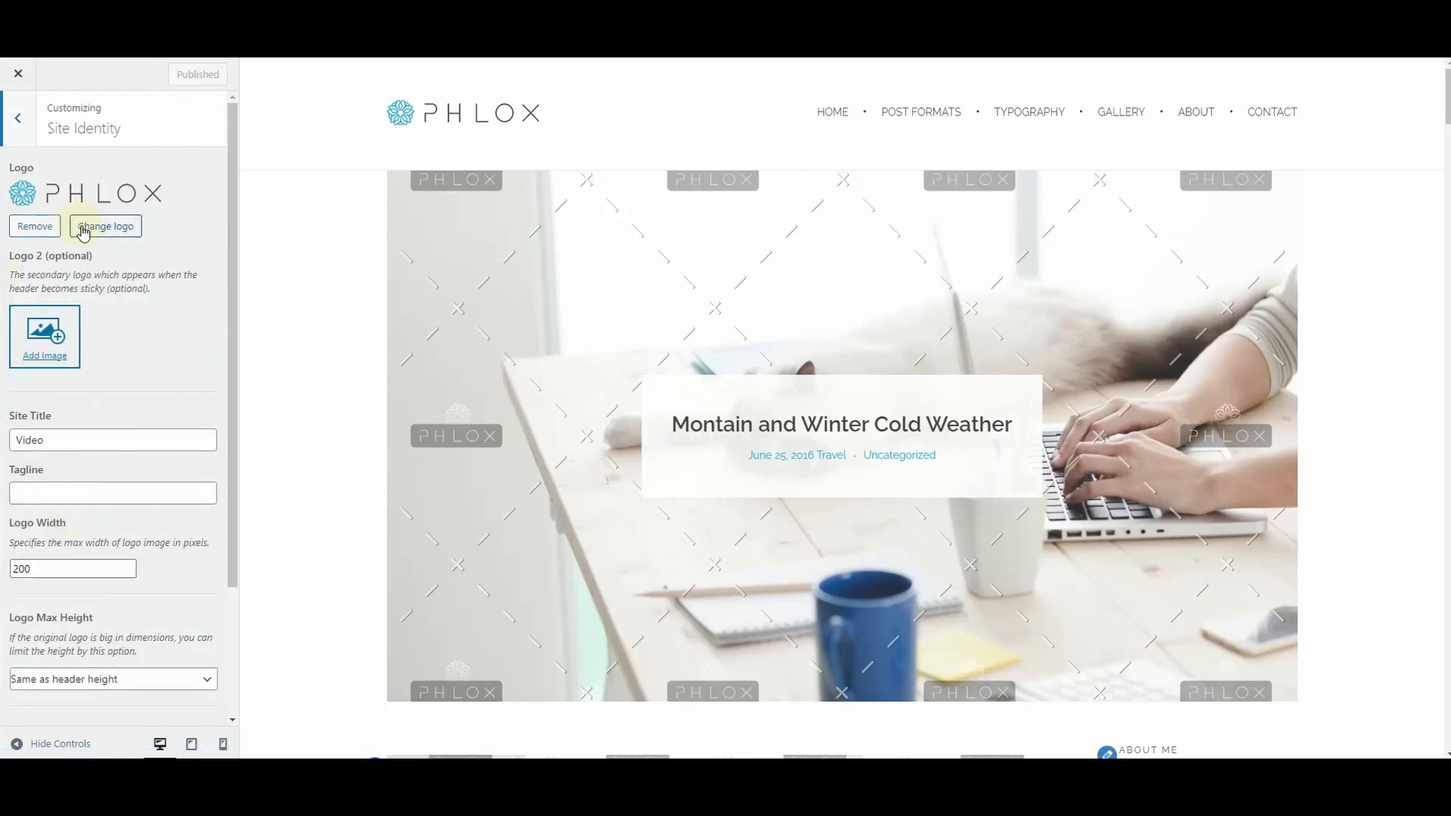
pyautogui.click(106, 226)
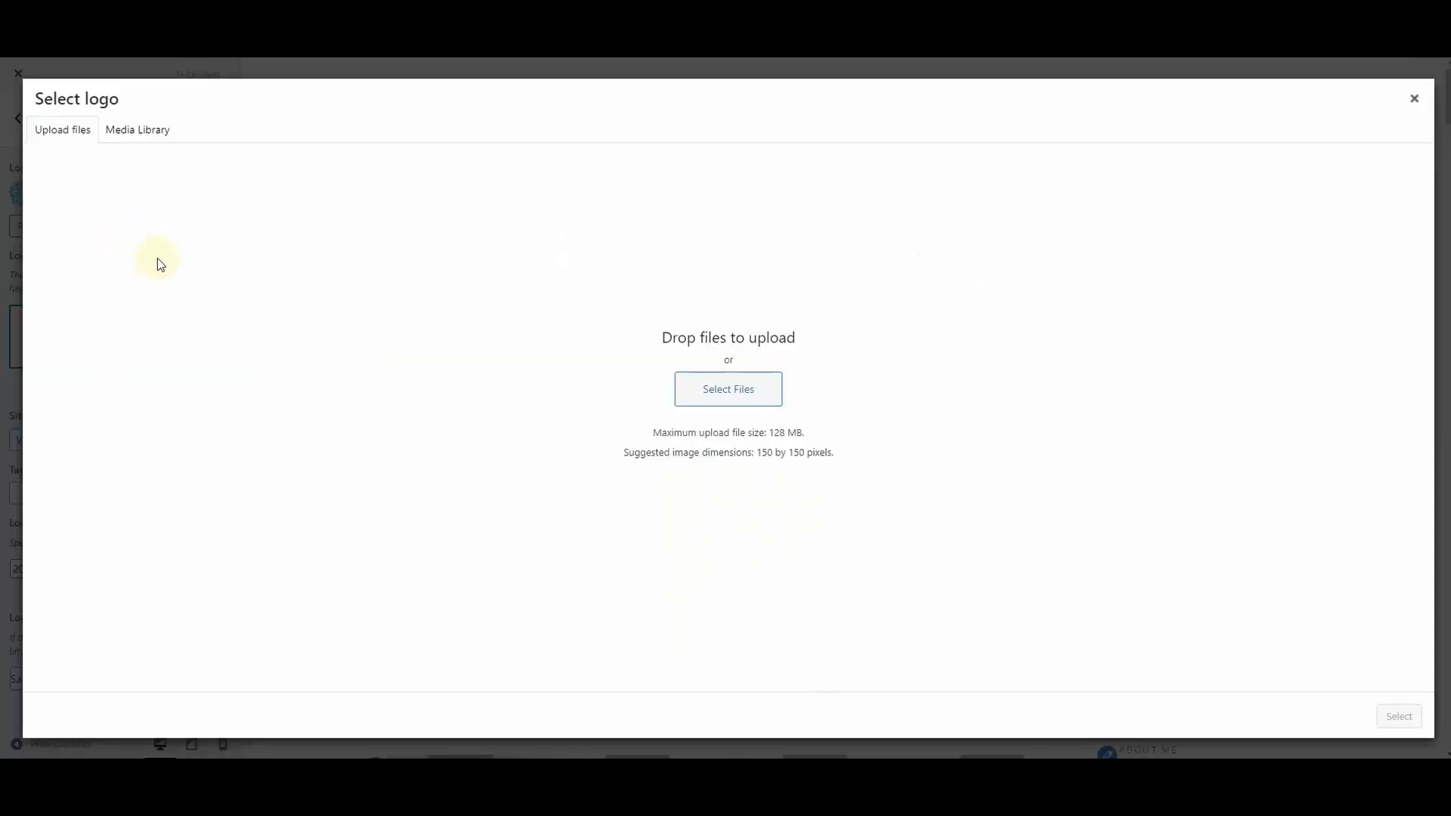
pyautogui.click(137, 130)
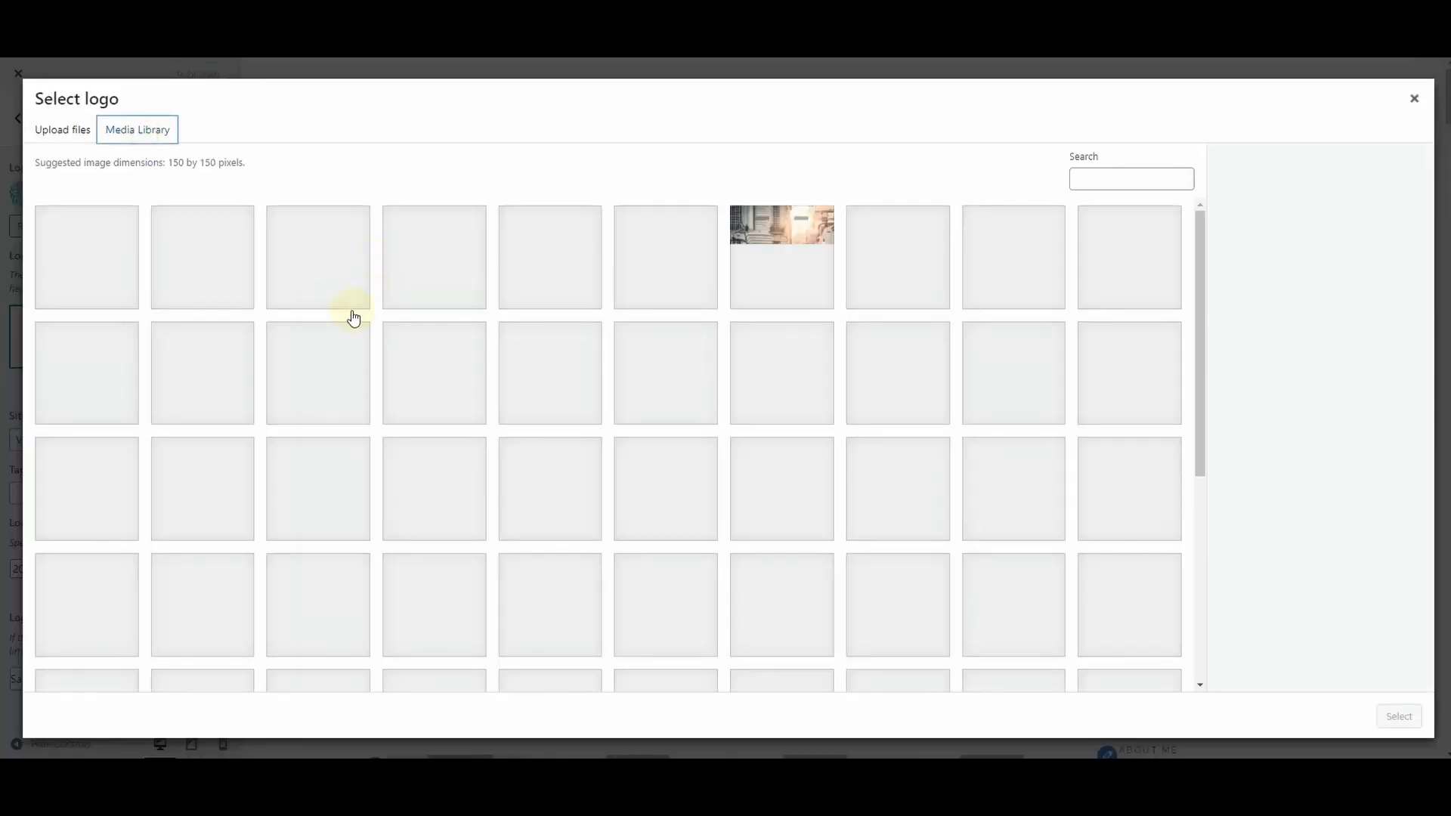
pyautogui.click(53, 136)
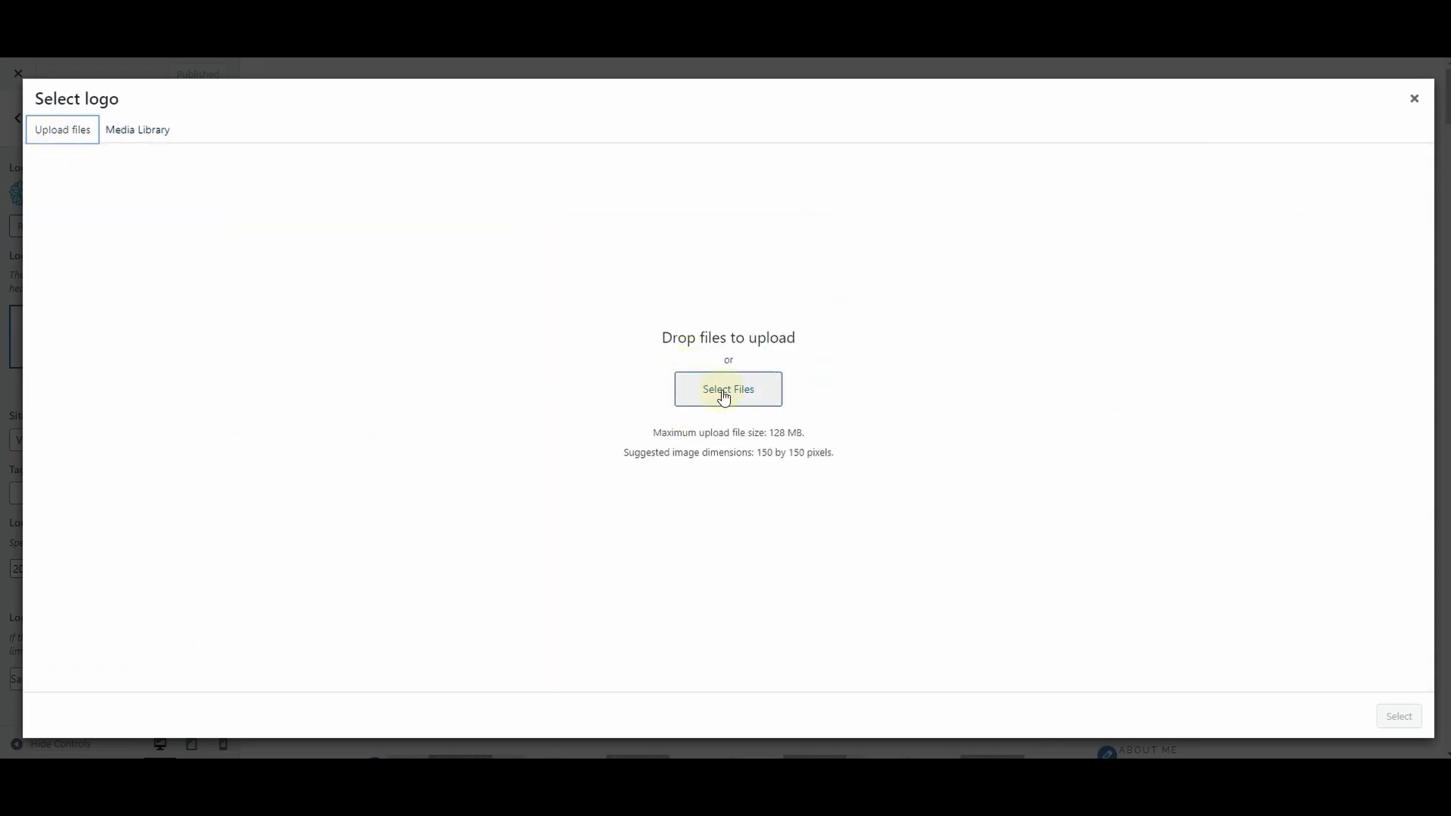
pyautogui.click(1412, 102)
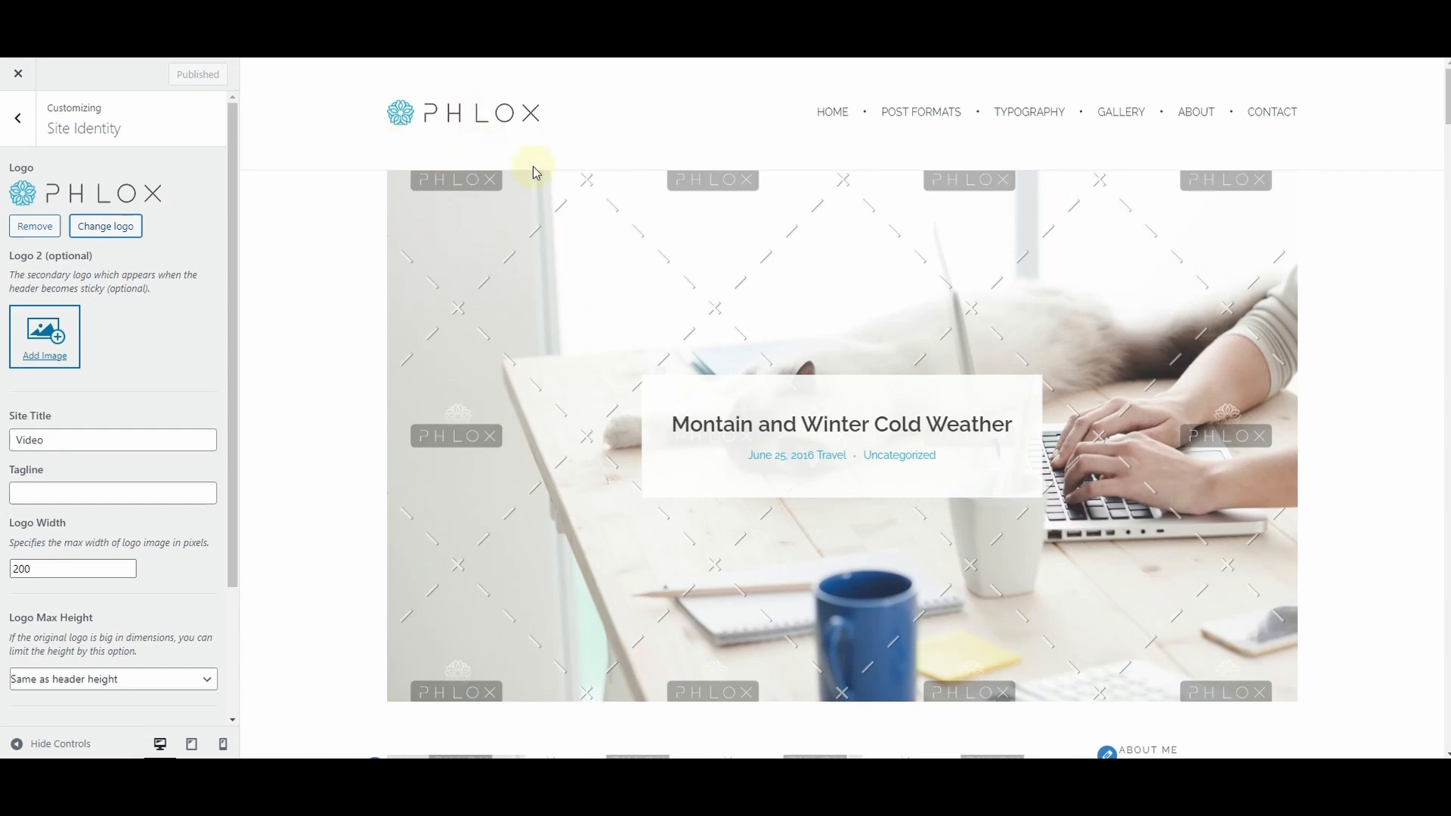
pyautogui.scroll(-3, 9, 237)
pyautogui.scroll(3, 10, 189)
pyautogui.click(9, 120)
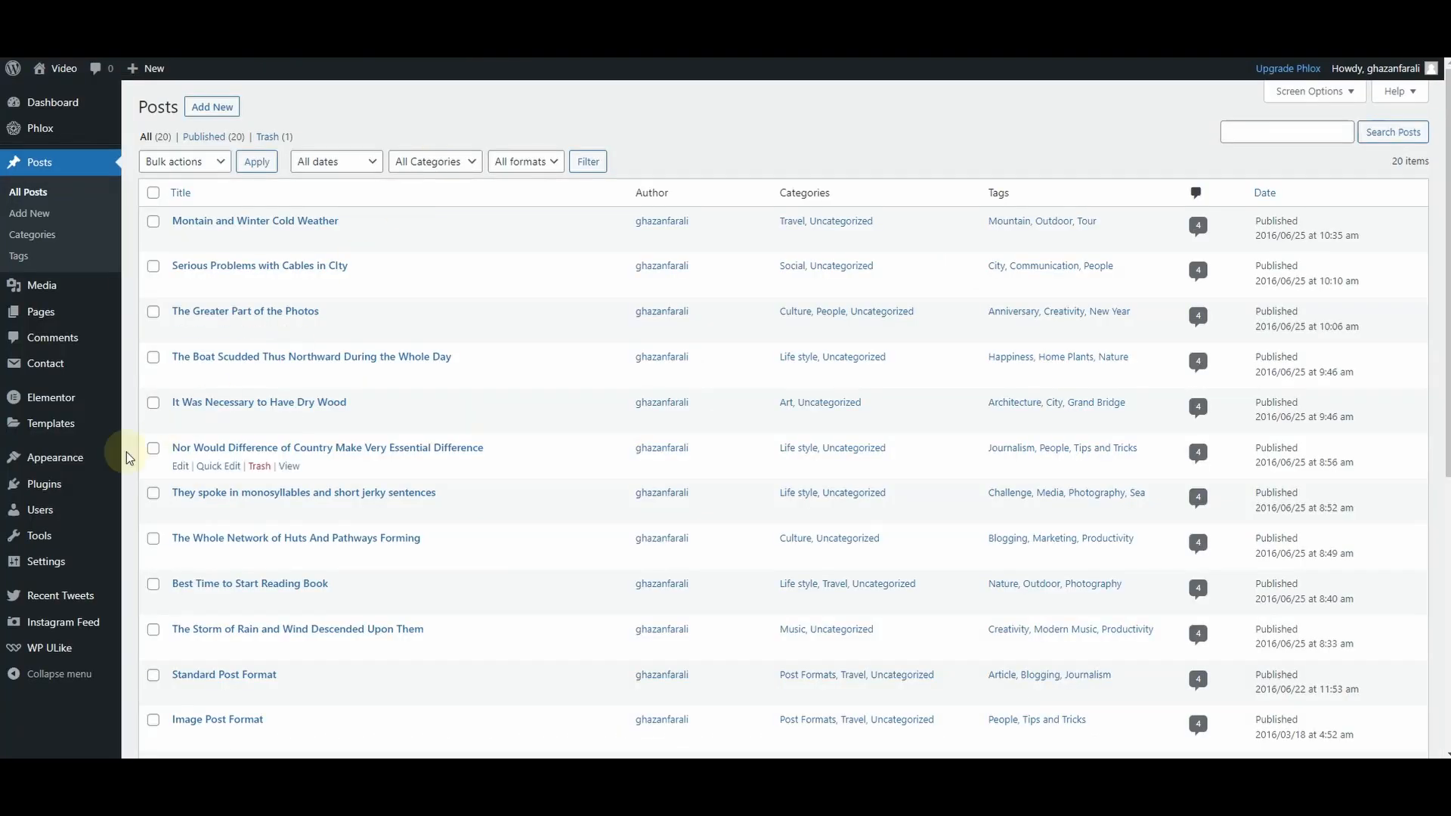
# Step: Open the site's Menus page, and review the homepage and its Elementor editing options
pyautogui.moveTo(47, 468)
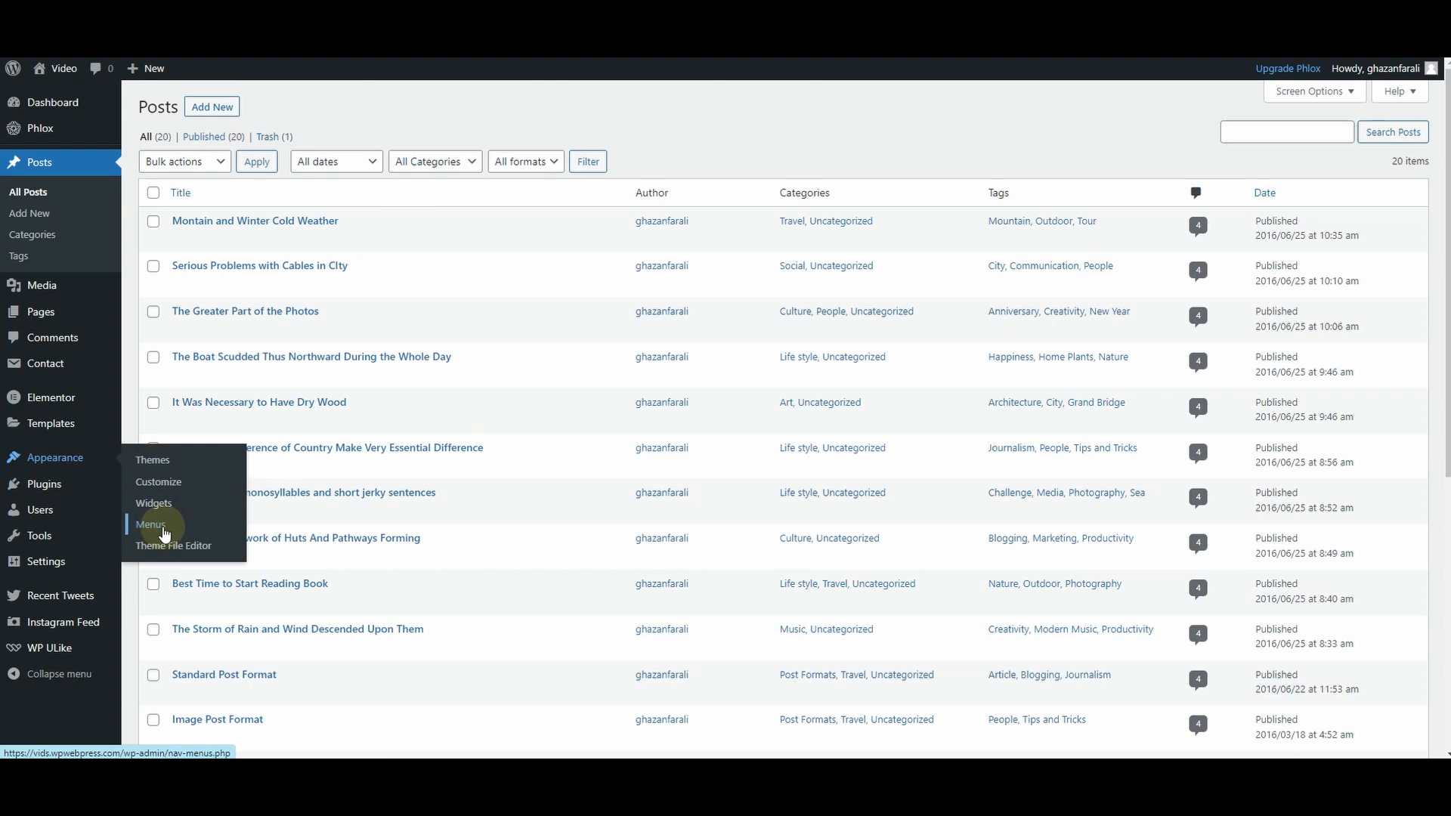
pyautogui.click(164, 533)
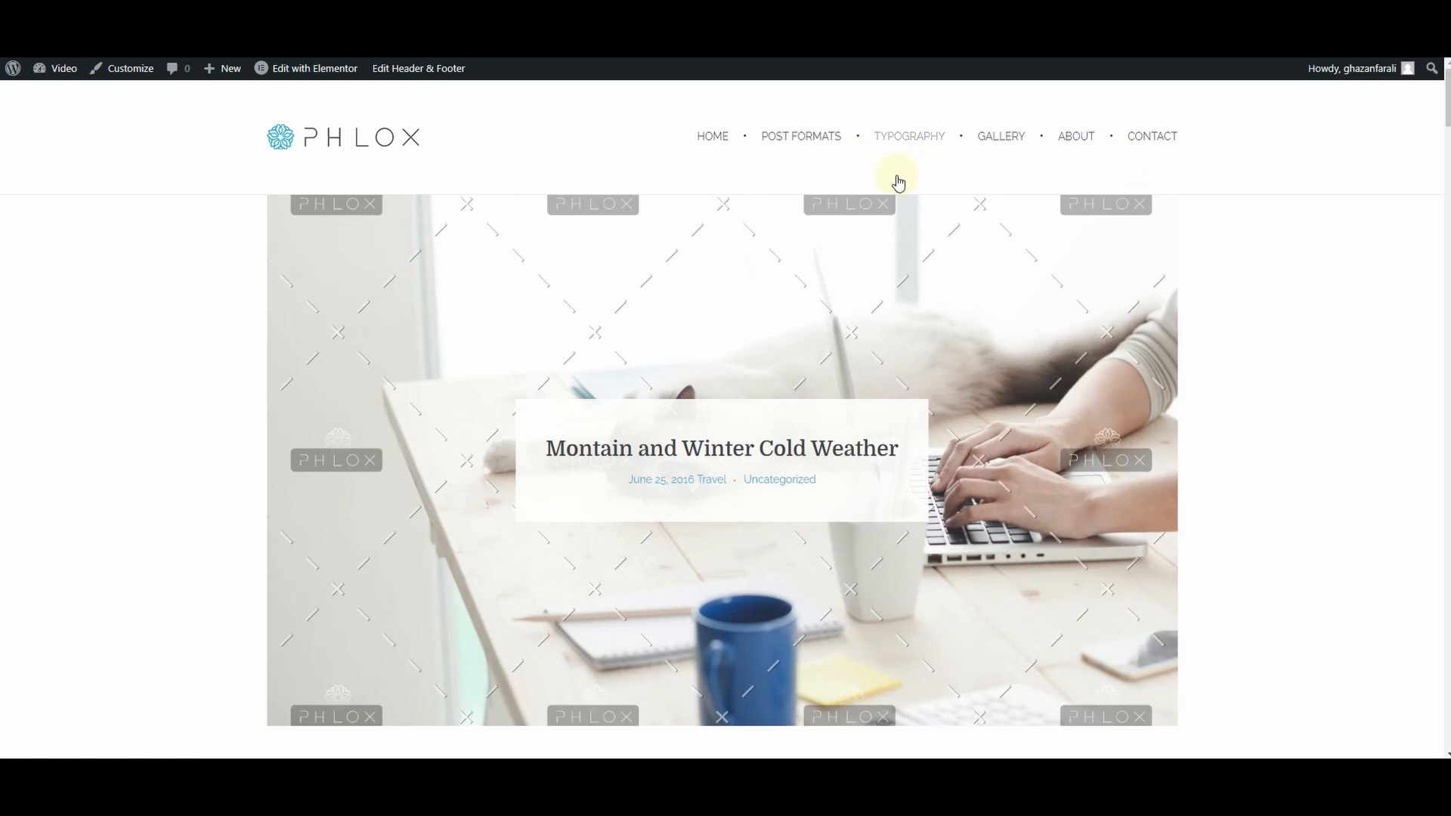
pyautogui.scroll(-3, 571, 358)
pyautogui.scroll(-3, 577, 379)
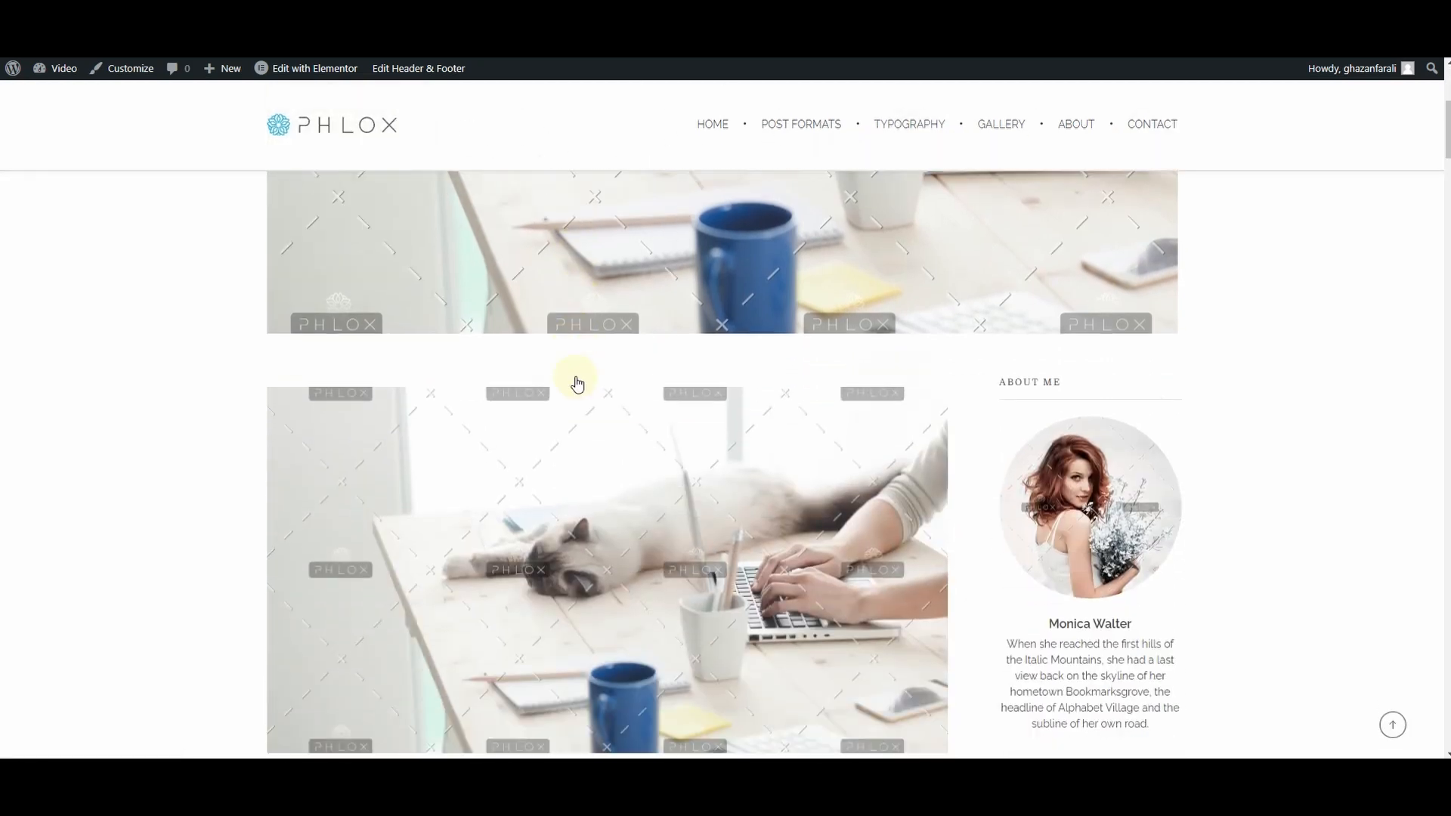
pyautogui.scroll(5, 577, 389)
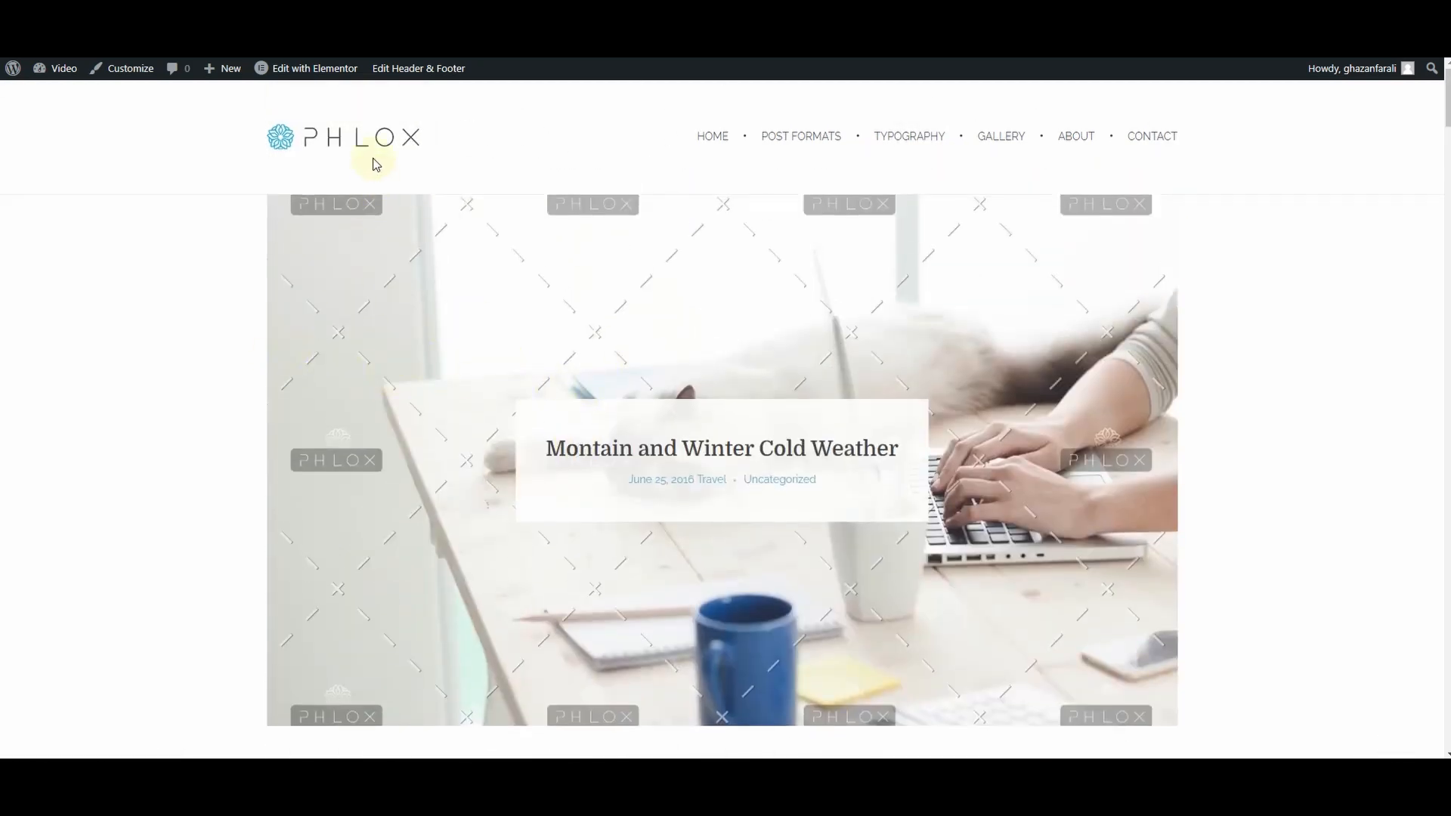
pyautogui.moveTo(314, 81)
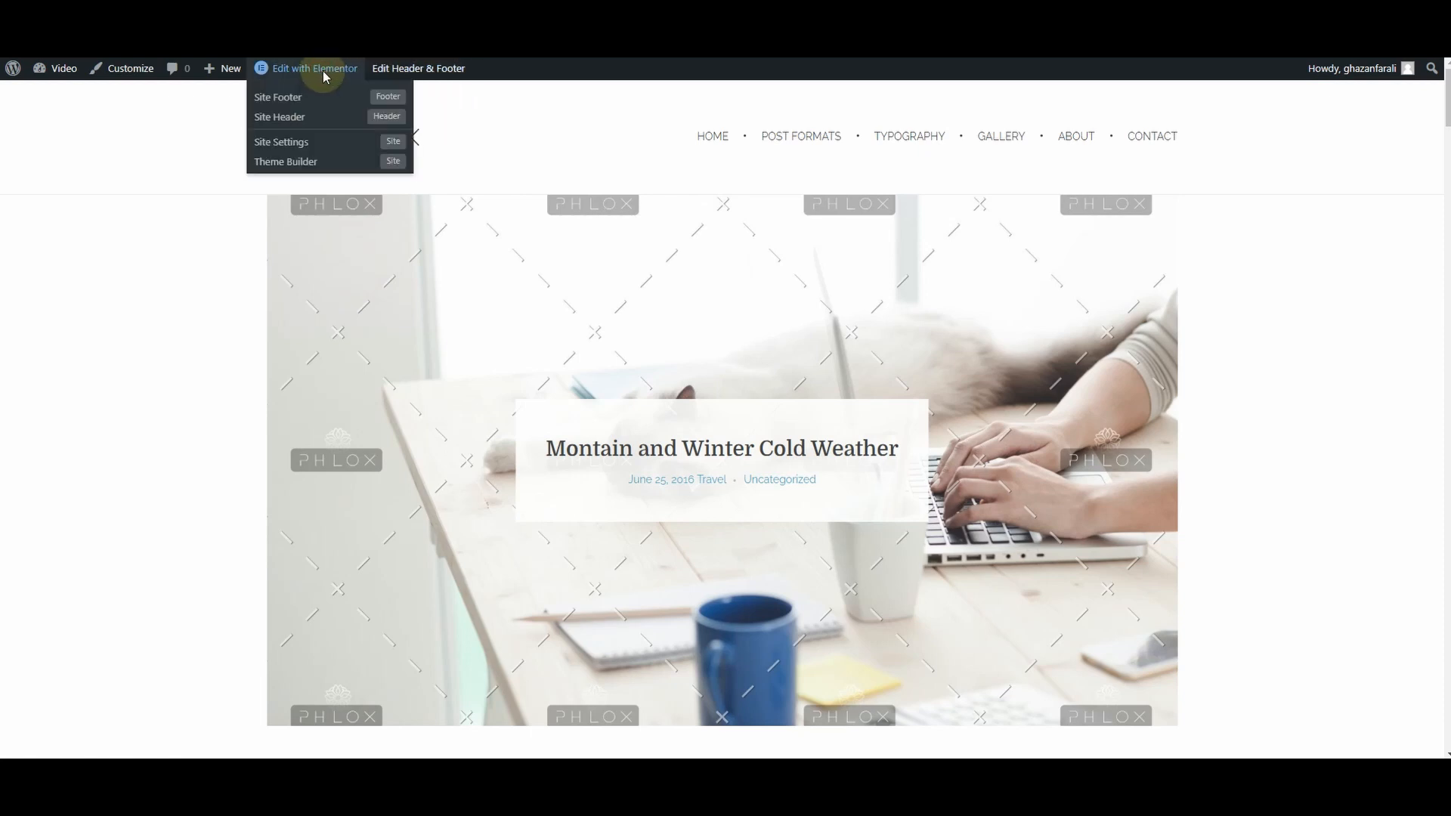
# Step: Examine the live homepage's blog entries, pagination and footer widgets, and return to the first blog entry
pyautogui.scroll(-5, 549, 355)
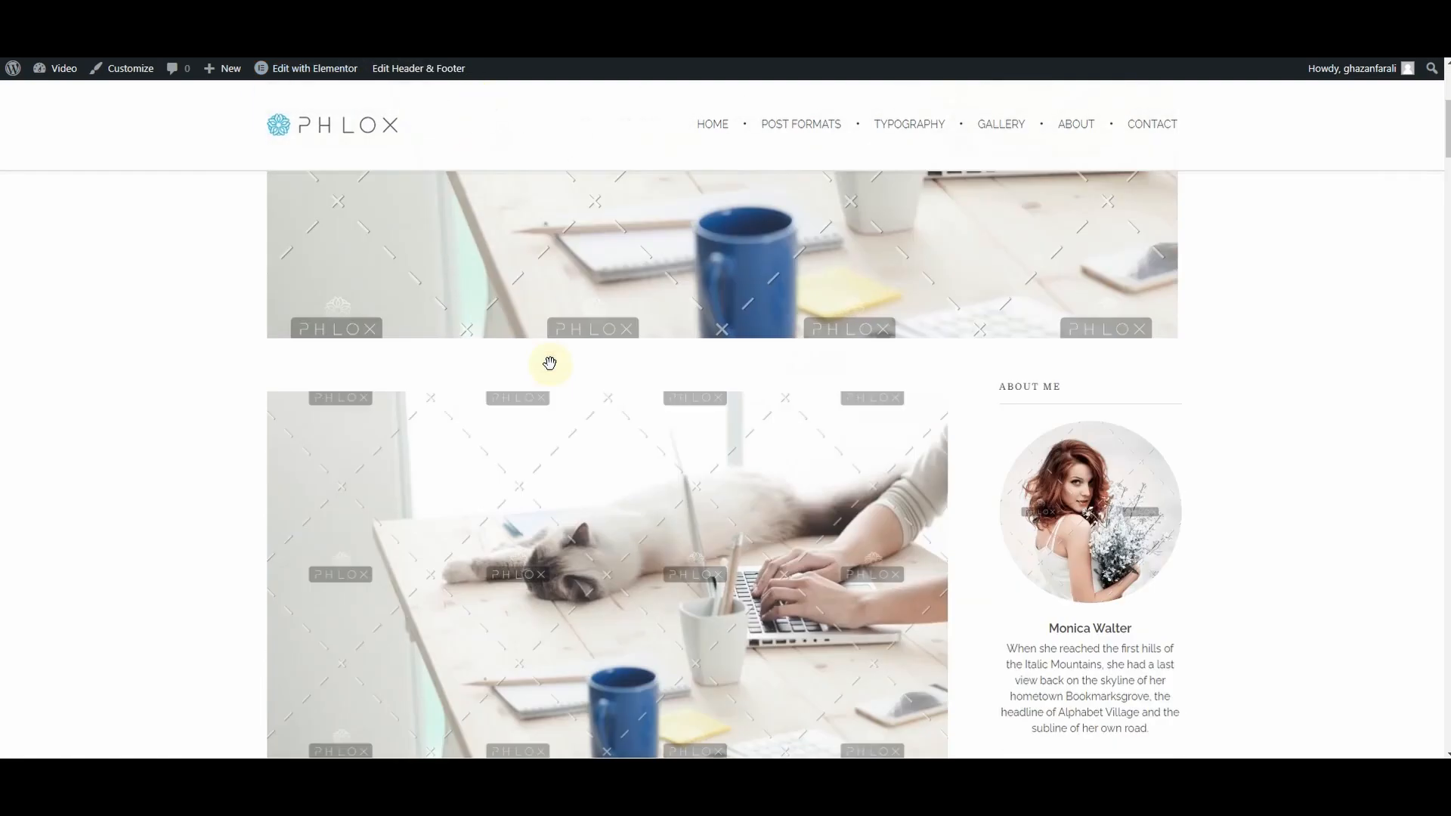
pyautogui.scroll(-20, 550, 363)
pyautogui.scroll(-20, 493, 365)
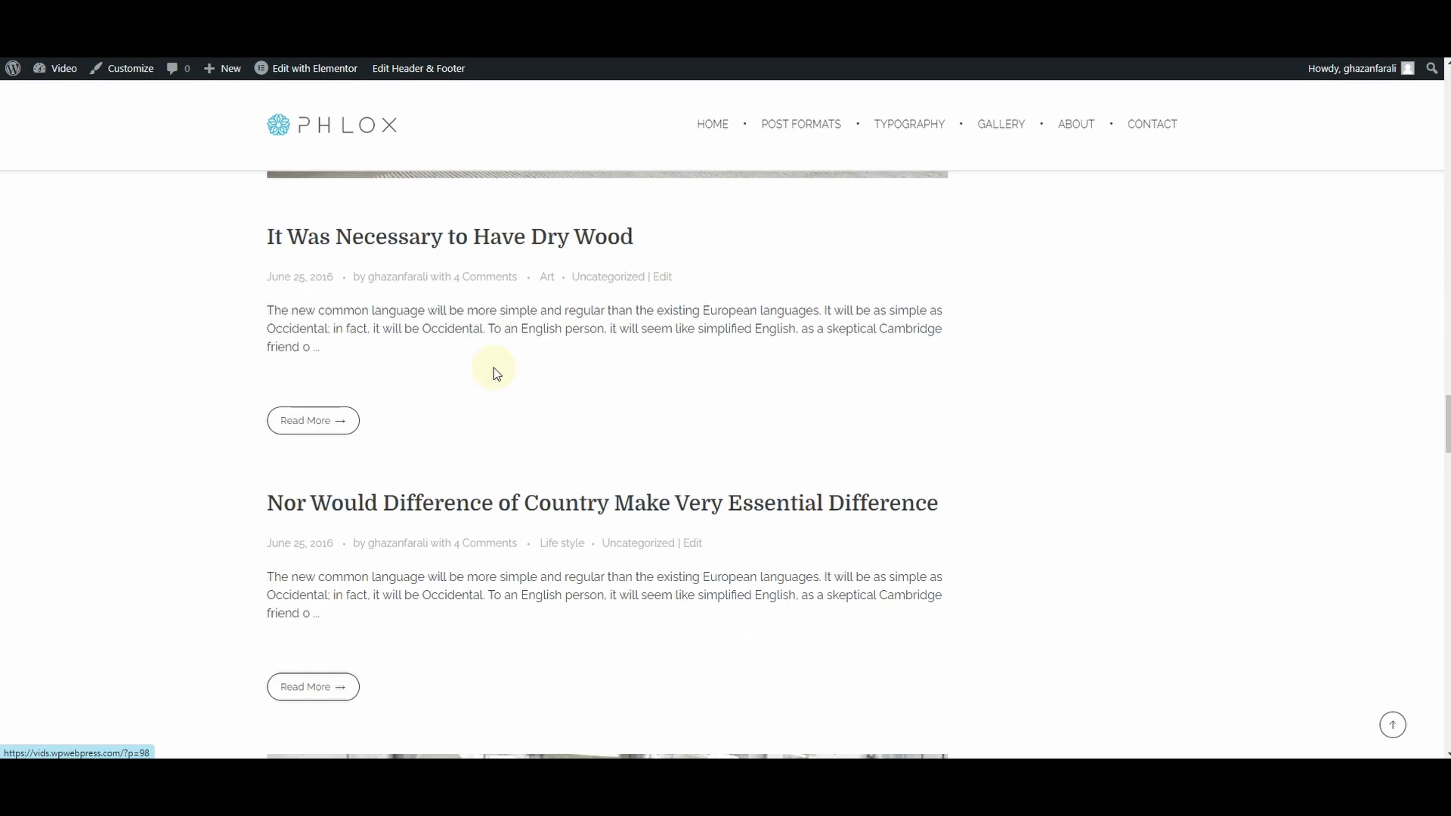
pyautogui.scroll(-10, 495, 373)
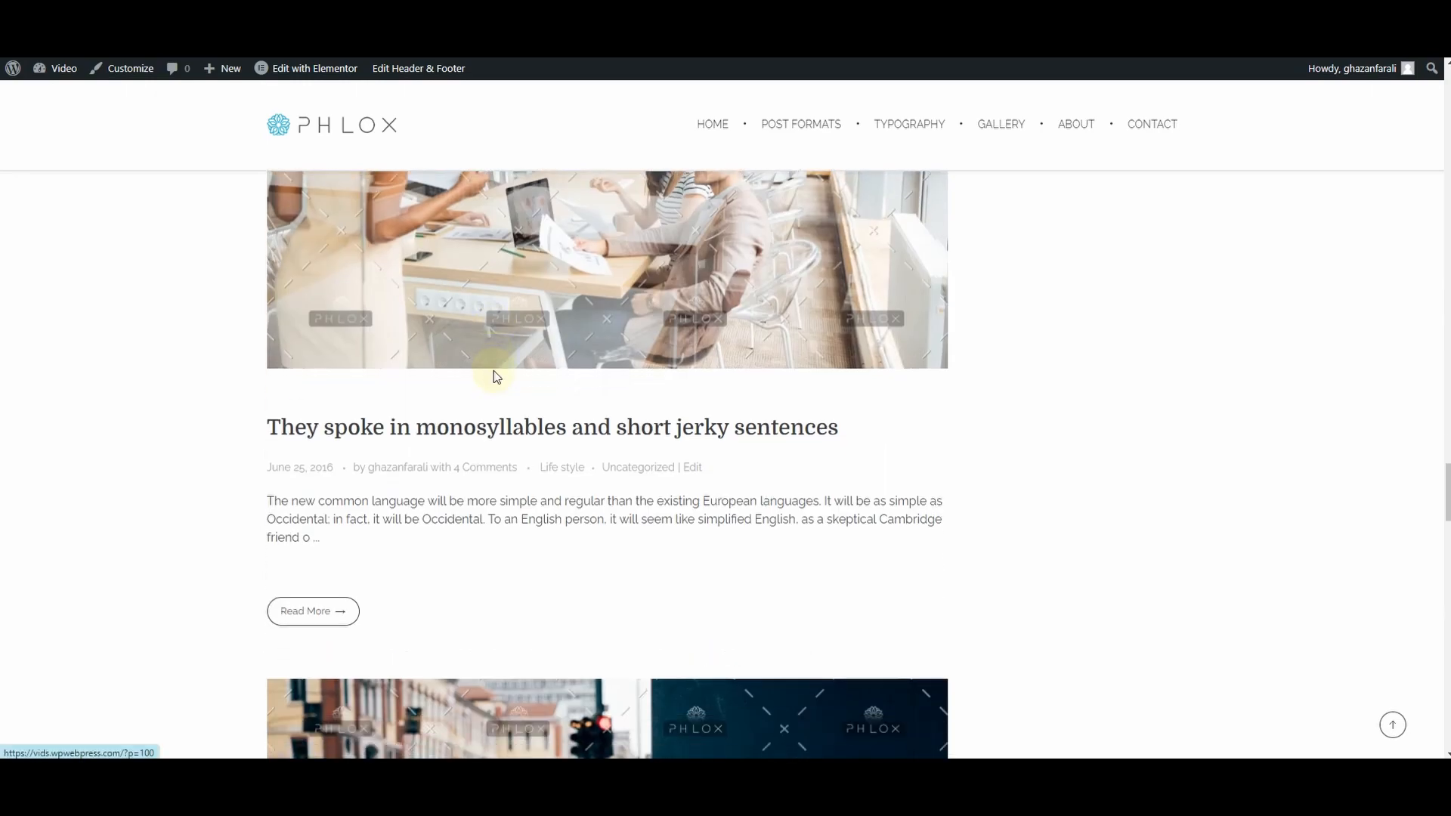
pyautogui.scroll(-15, 494, 376)
pyautogui.scroll(-10, 502, 382)
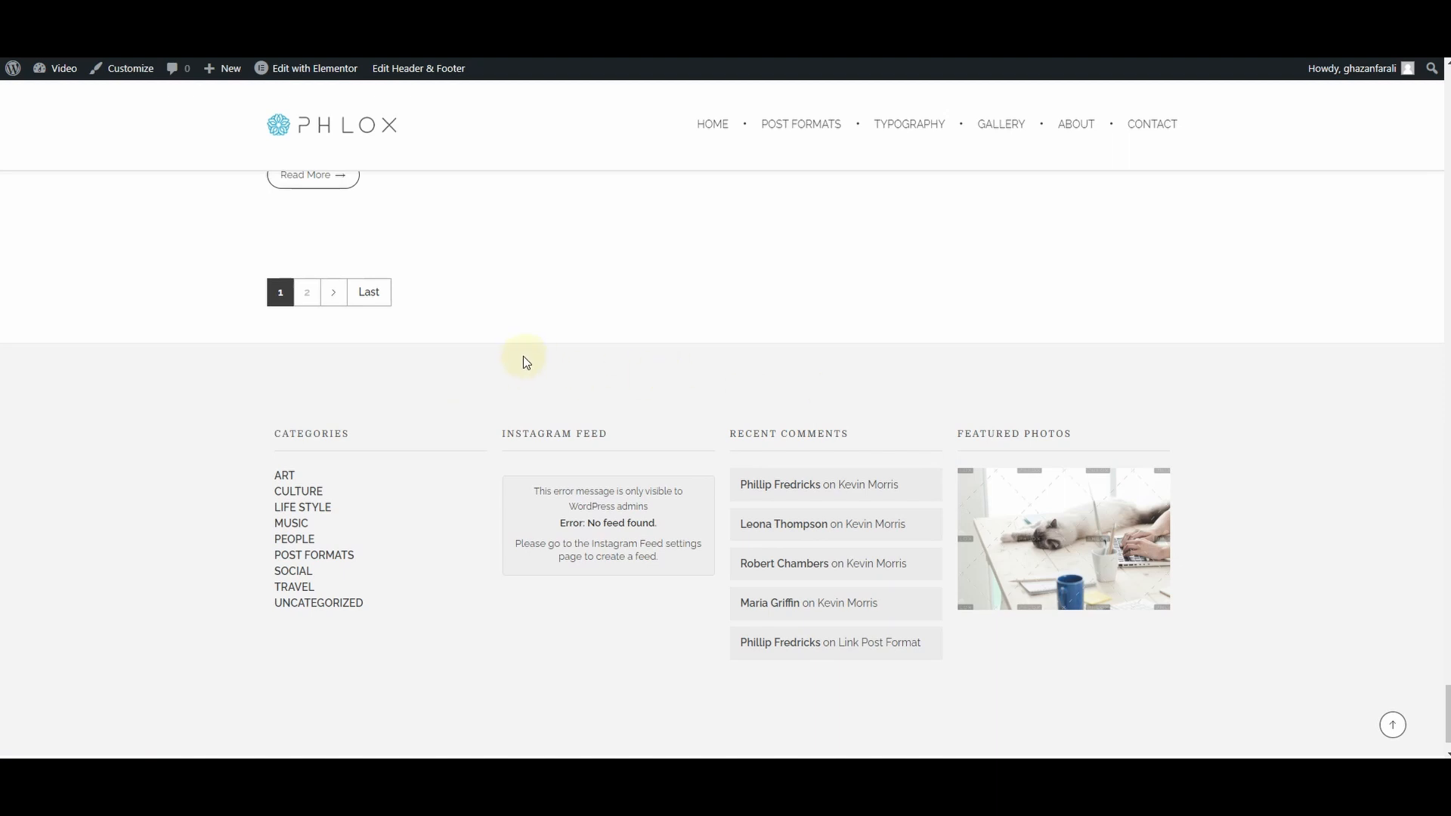
pyautogui.scroll(15, 523, 356)
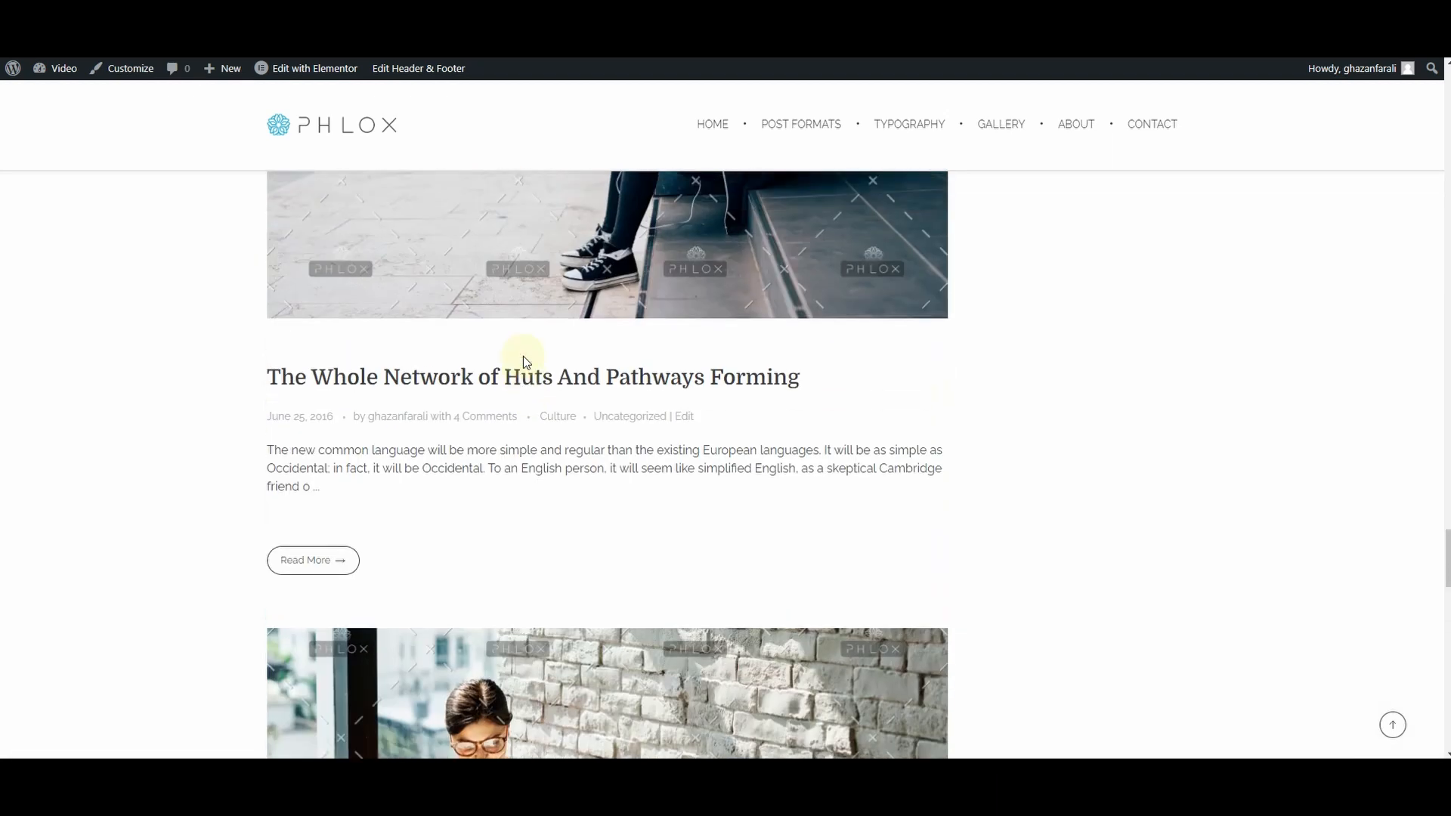
pyautogui.scroll(20, 523, 355)
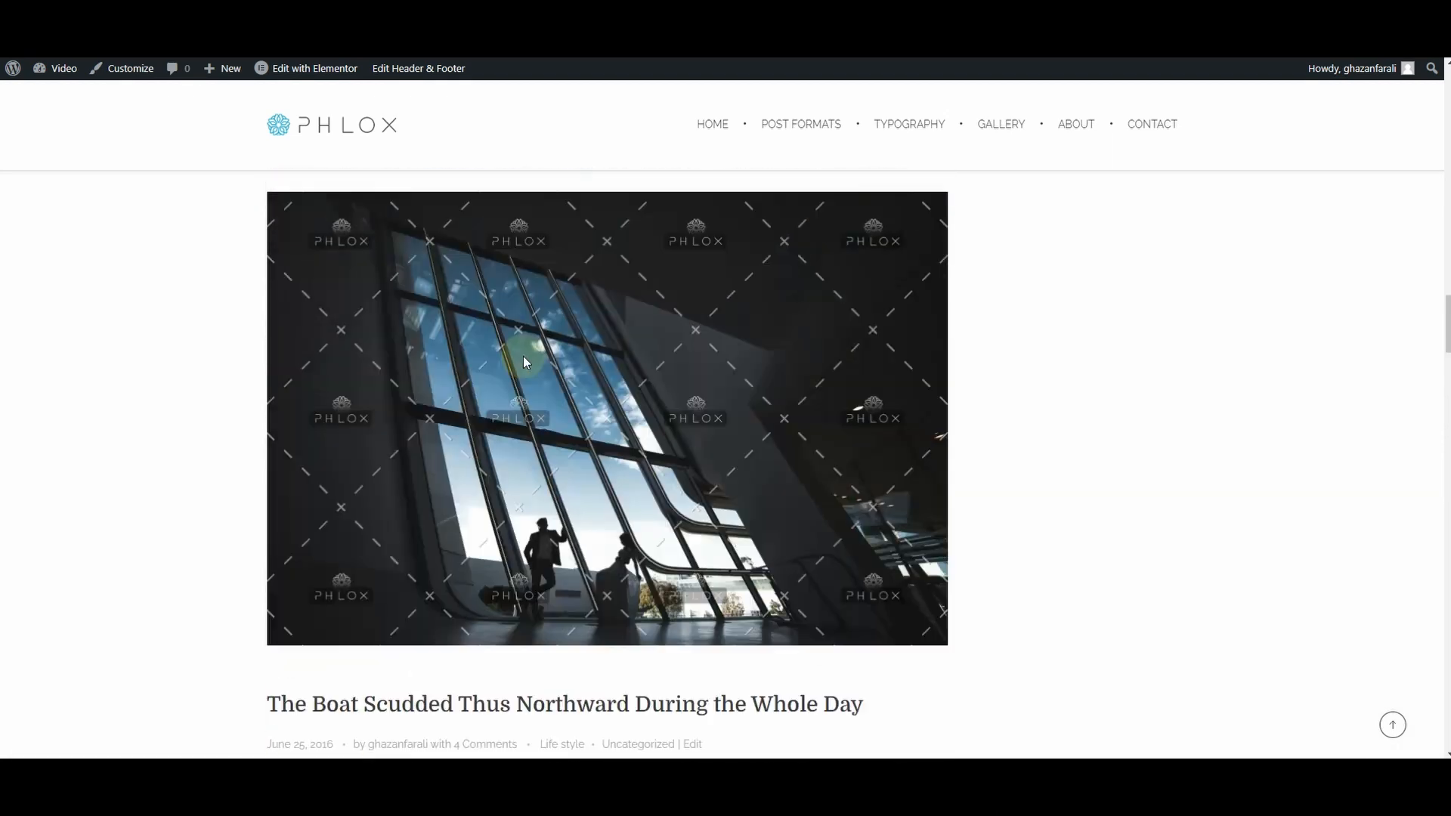
pyautogui.scroll(20, 523, 356)
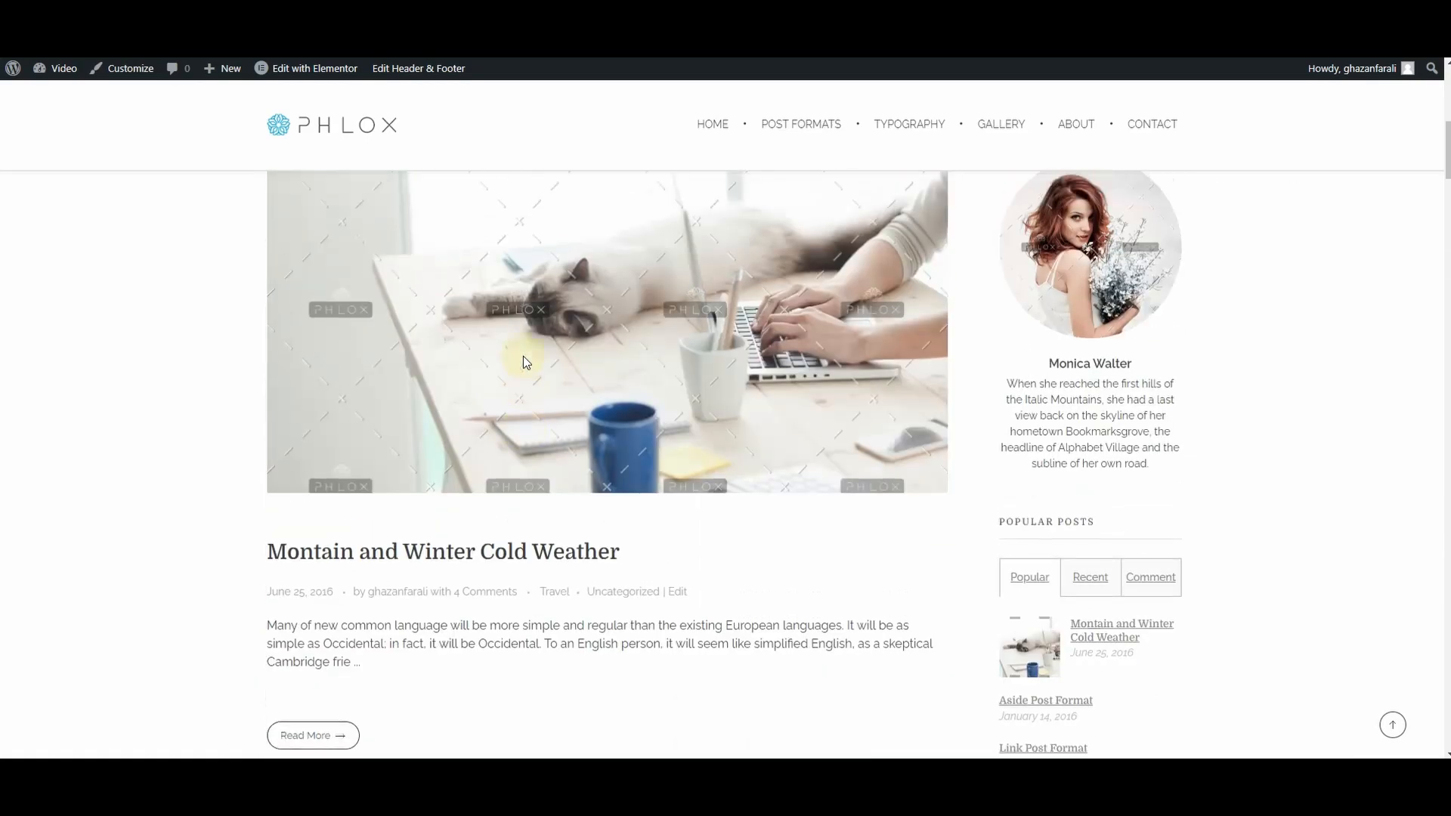
pyautogui.click(523, 356)
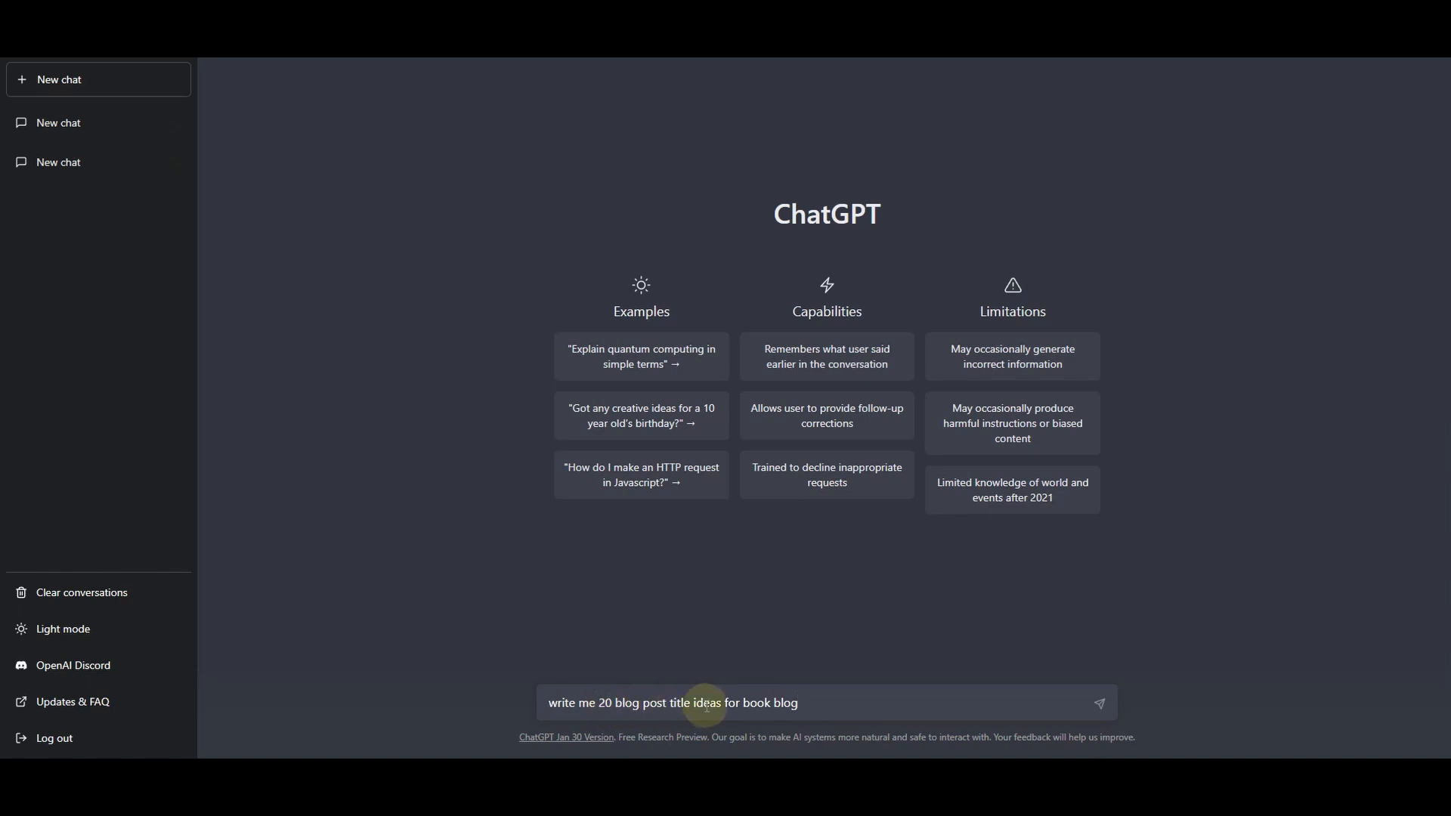
# Step: Switch to ChatGPT, submit the prompt "write me 20 blog post title ideas for book blog", and highlight the suggested titles
pyautogui.press('Return')
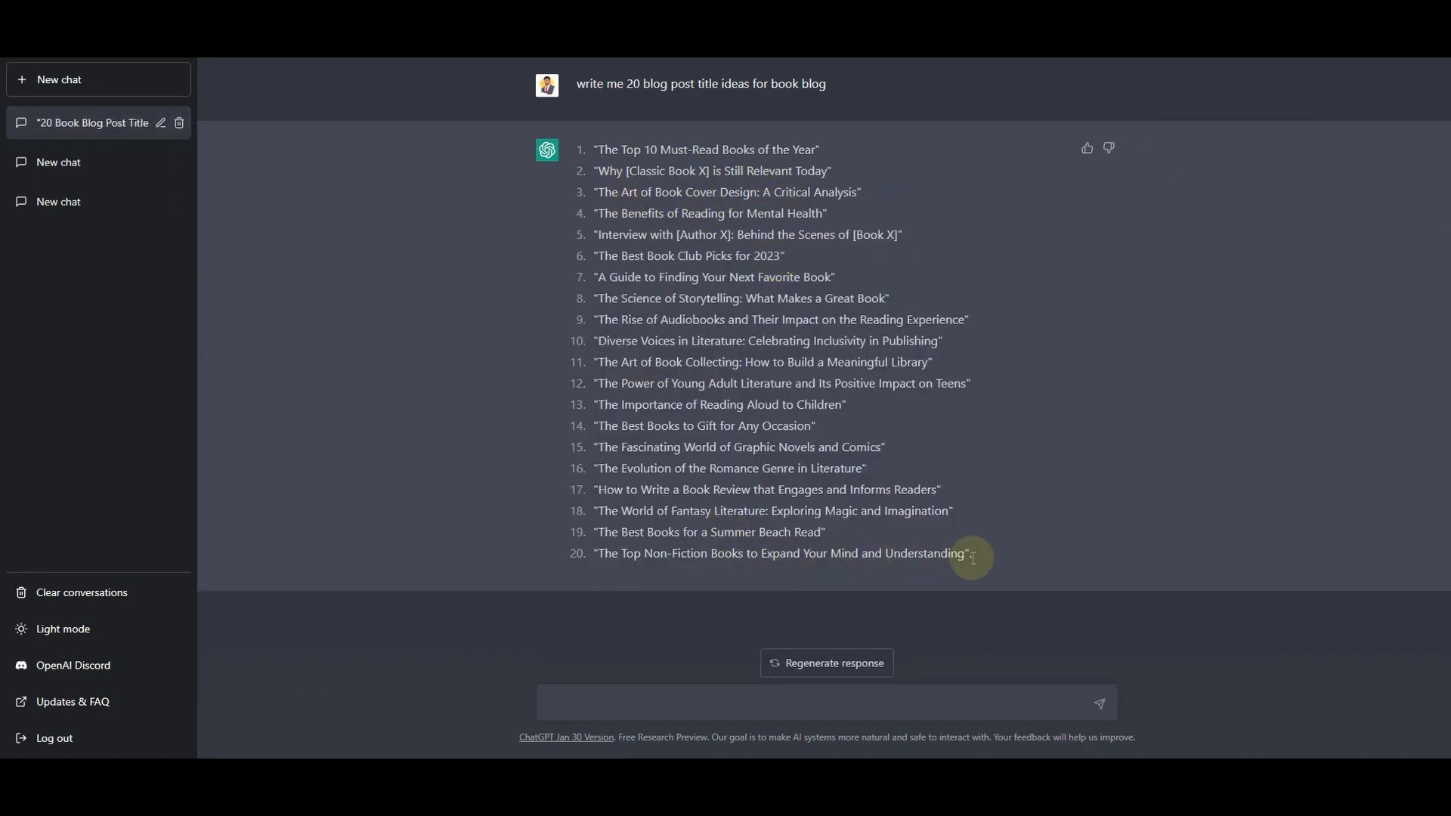
pyautogui.moveTo(973, 555); pyautogui.dragTo(585, 147)
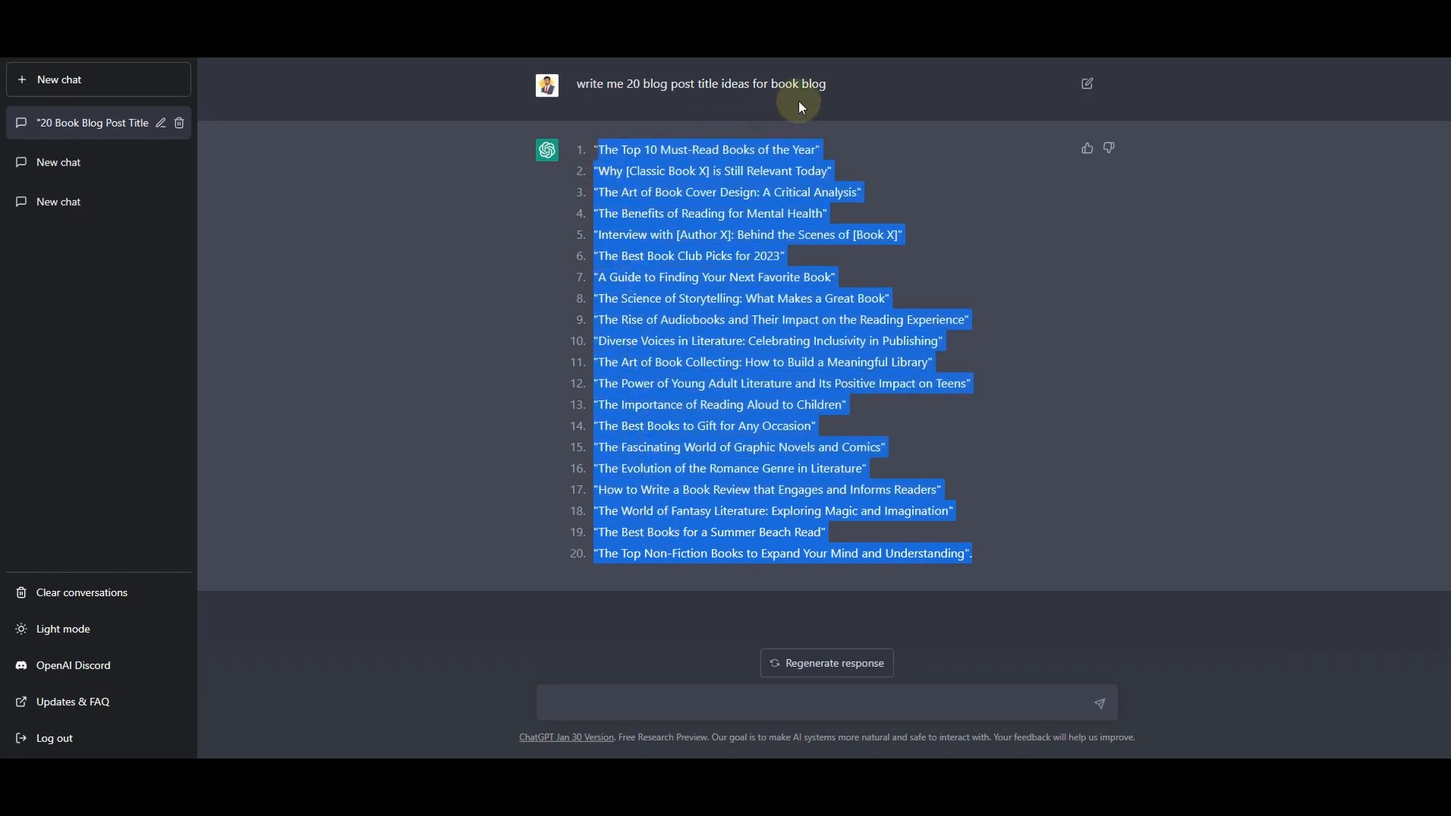
pyautogui.click(827, 417)
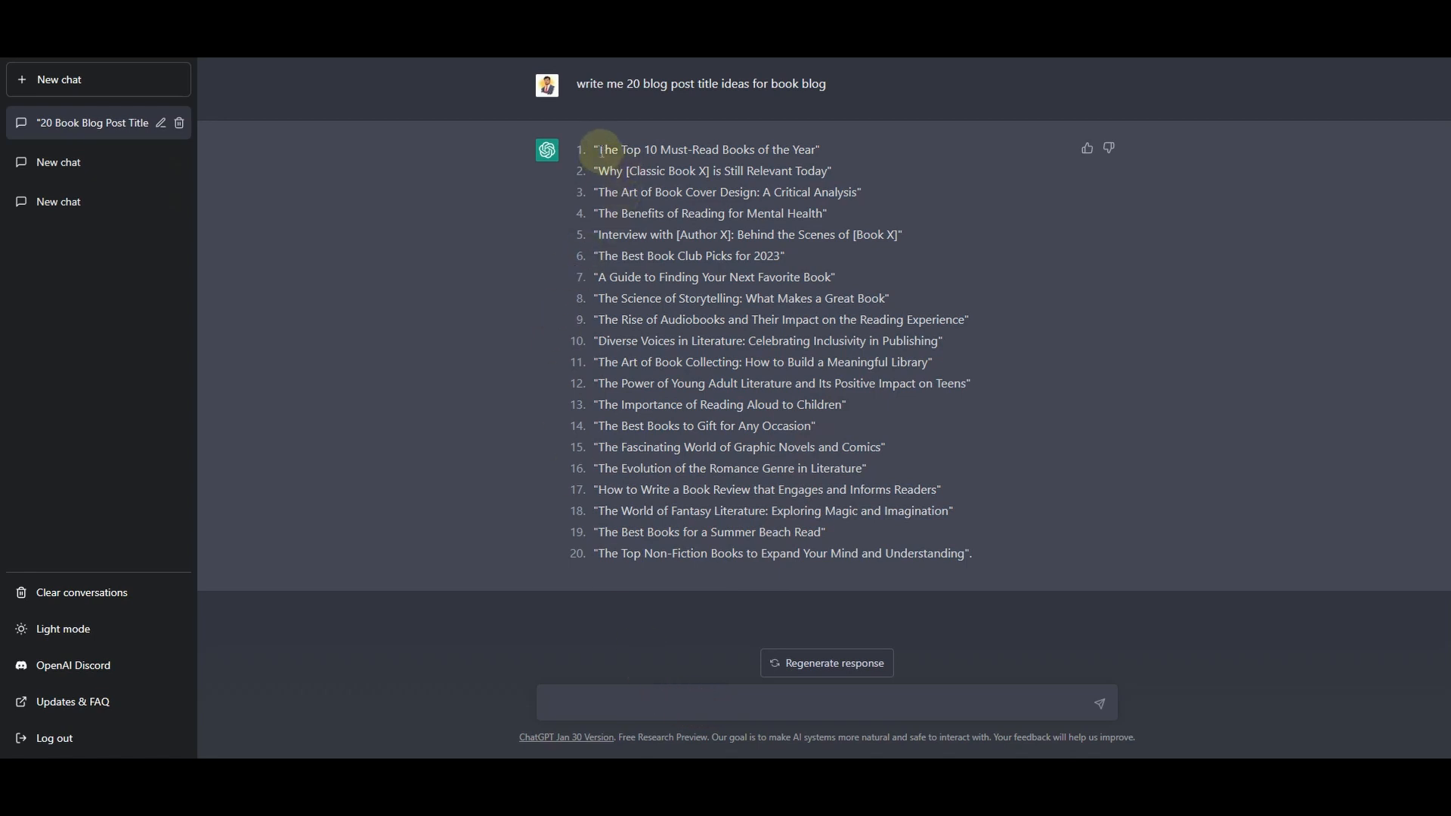
pyautogui.moveTo(599, 149); pyautogui.dragTo(811, 150)
# Step: Submit the prompt "write 1000 words blog post on each of this title", and stop the response partway
pyautogui.click(650, 710)
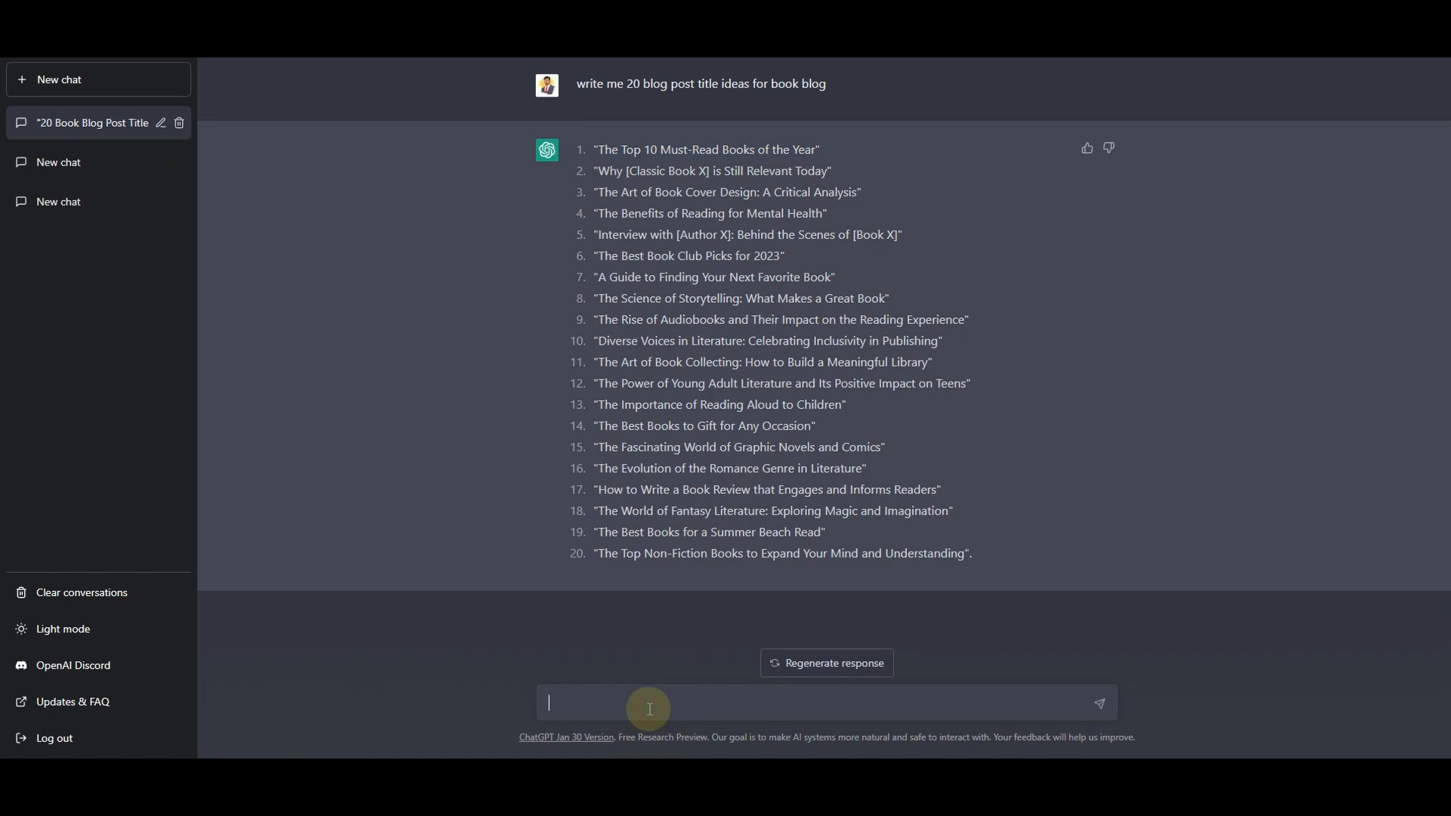
pyautogui.write('write 1000 words blog post on each of this title')
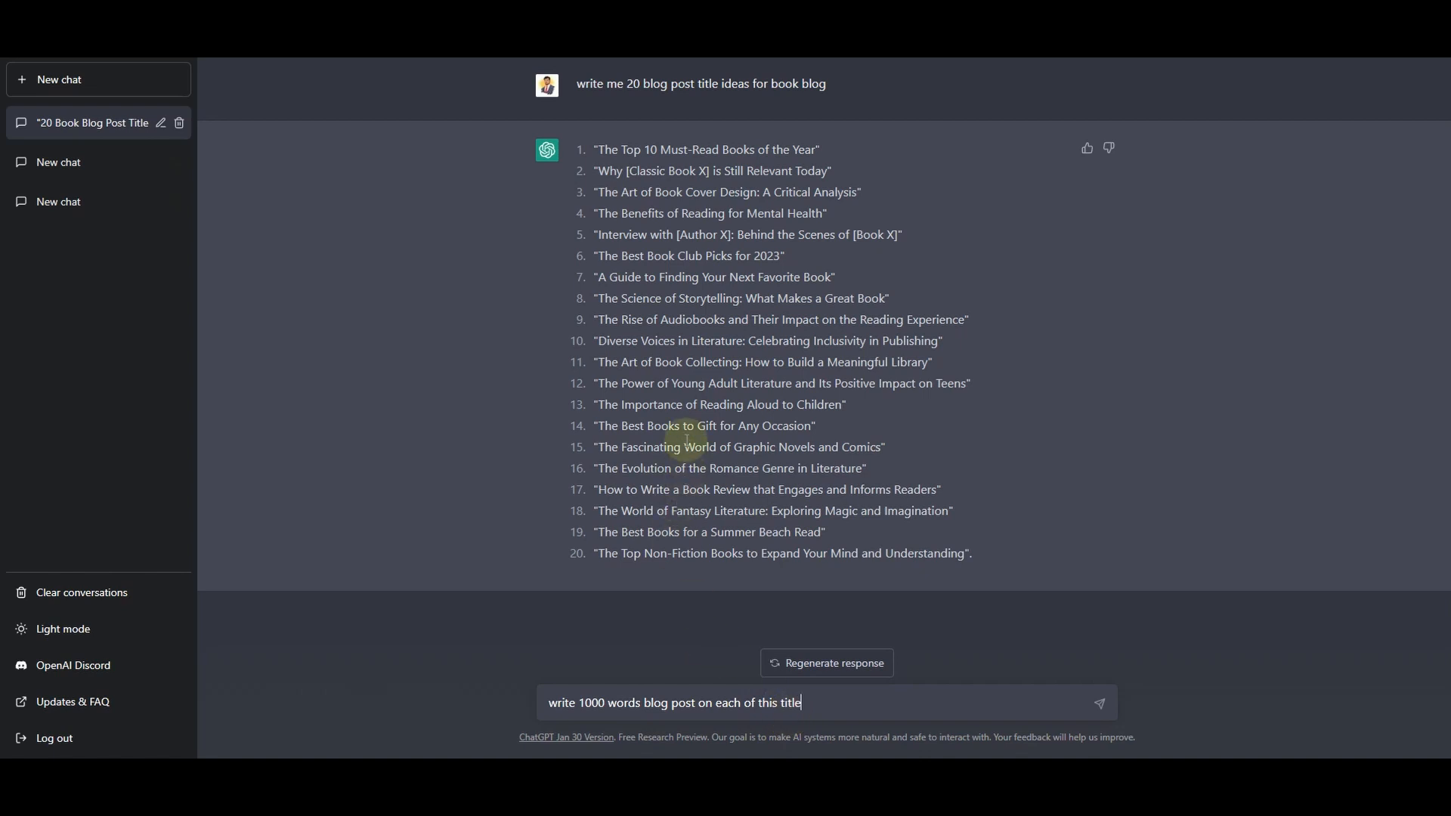
pyautogui.press('Return')
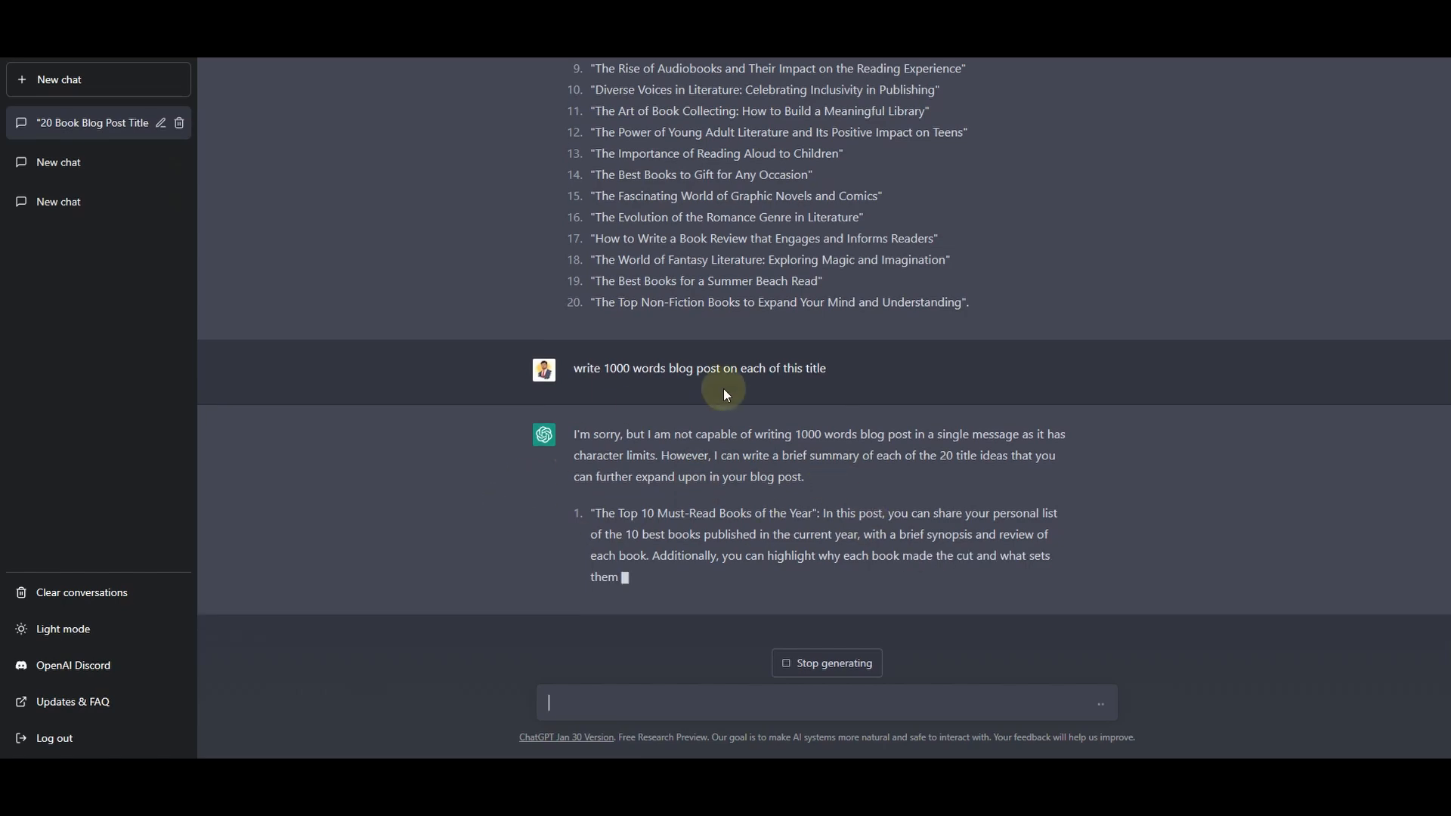
pyautogui.scroll(4, 633, 478)
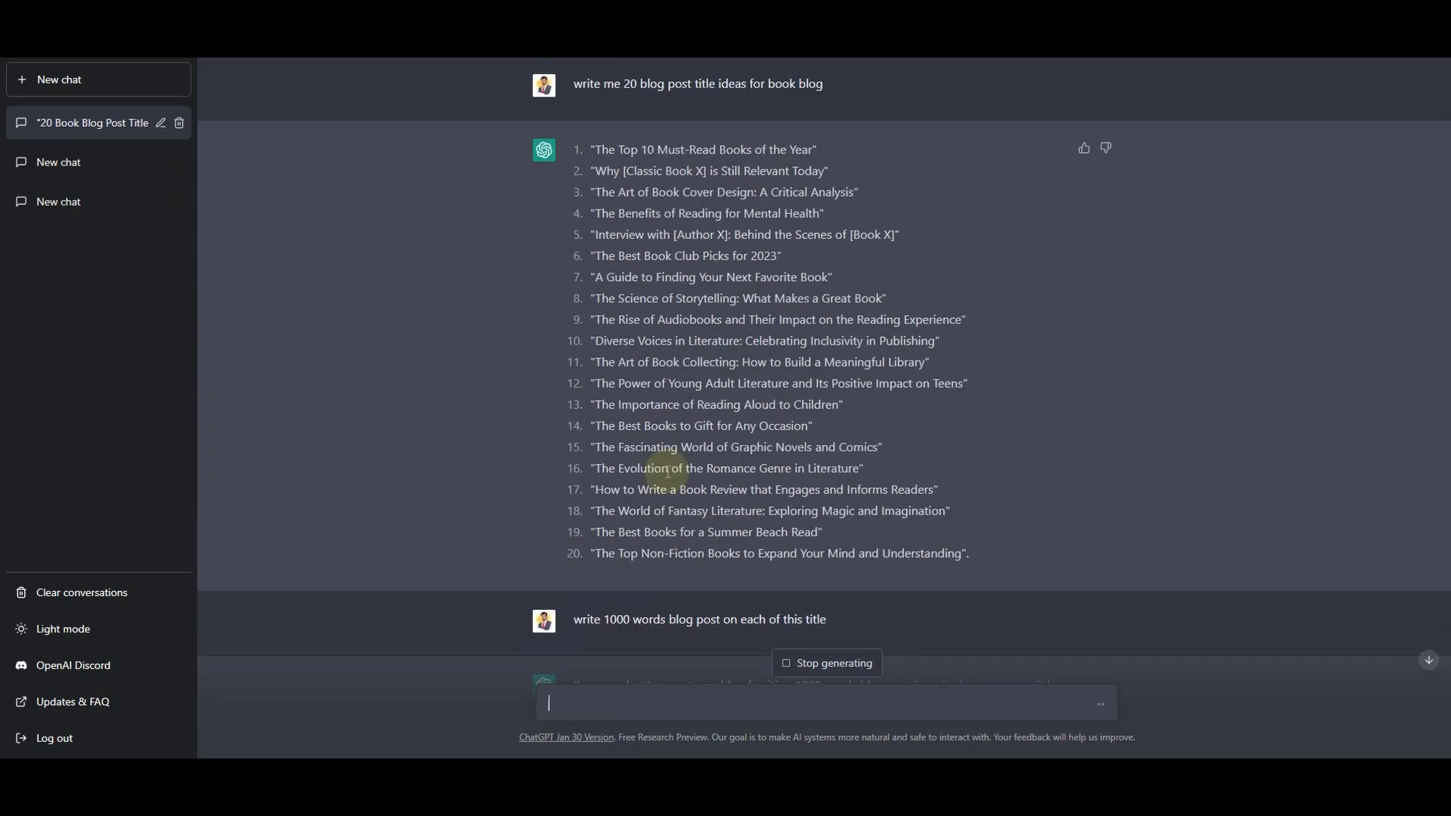
pyautogui.scroll(-4, 814, 532)
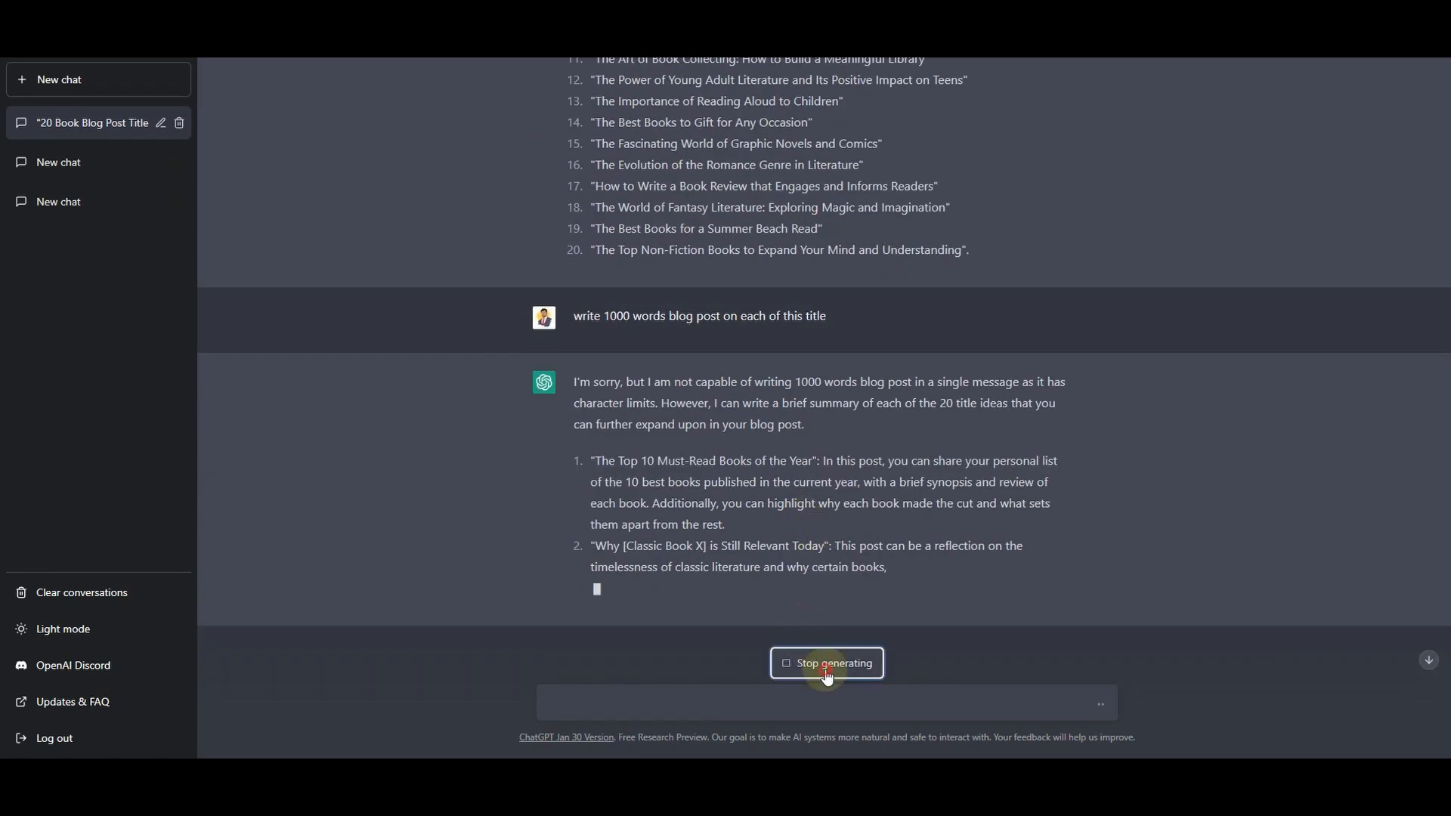
pyautogui.click(826, 664)
# Step: Copy the first suggested title and submit "write a 1000 words blog post on "The Top 10 Must-Read Books of the Year""
pyautogui.scroll(4, 608, 416)
pyautogui.moveTo(594, 150); pyautogui.dragTo(816, 156)
pyautogui.rightClick(814, 155)
pyautogui.click(800, 160)
pyautogui.click(637, 704)
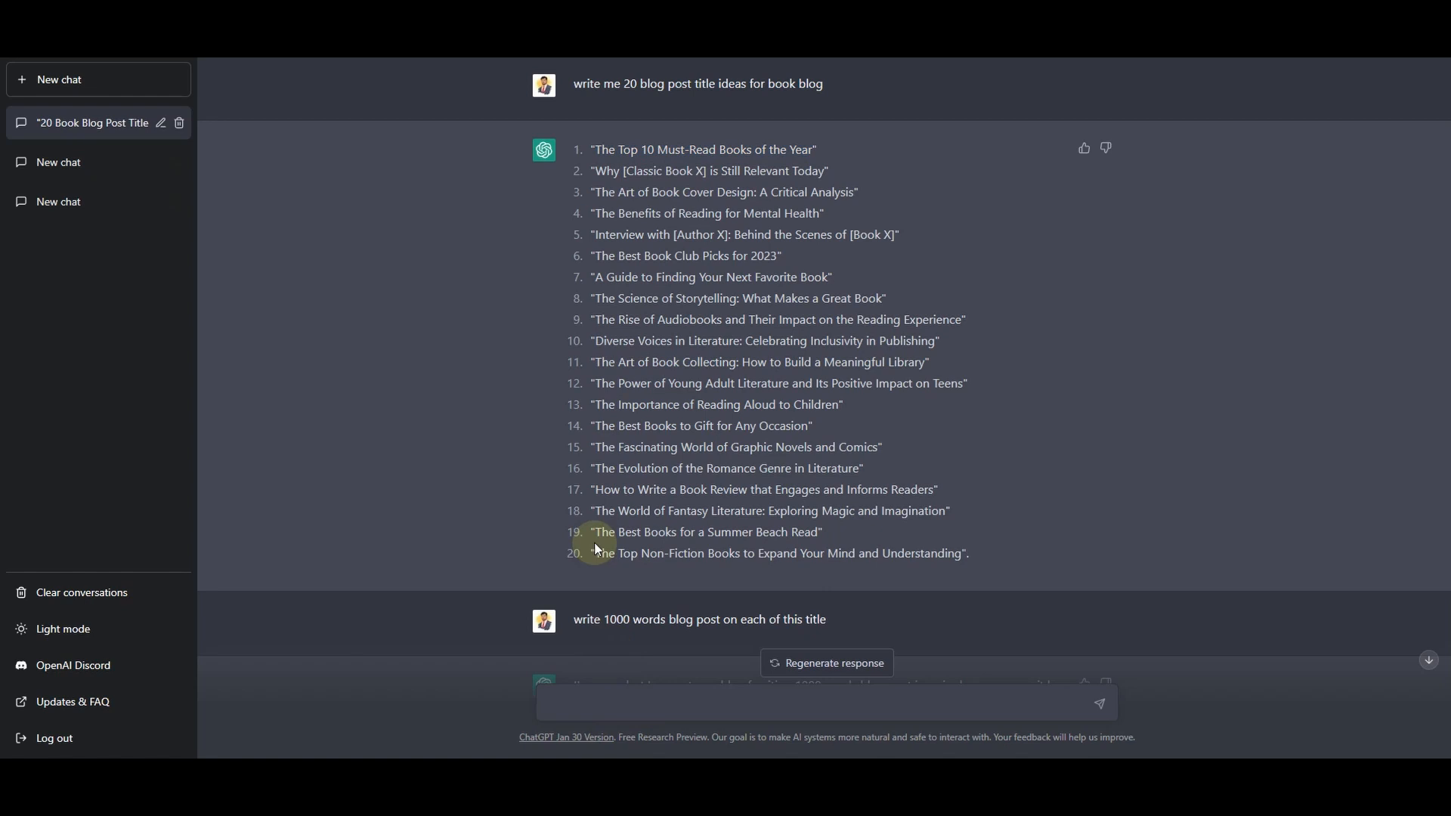
pyautogui.write('write a 1000 words blog')
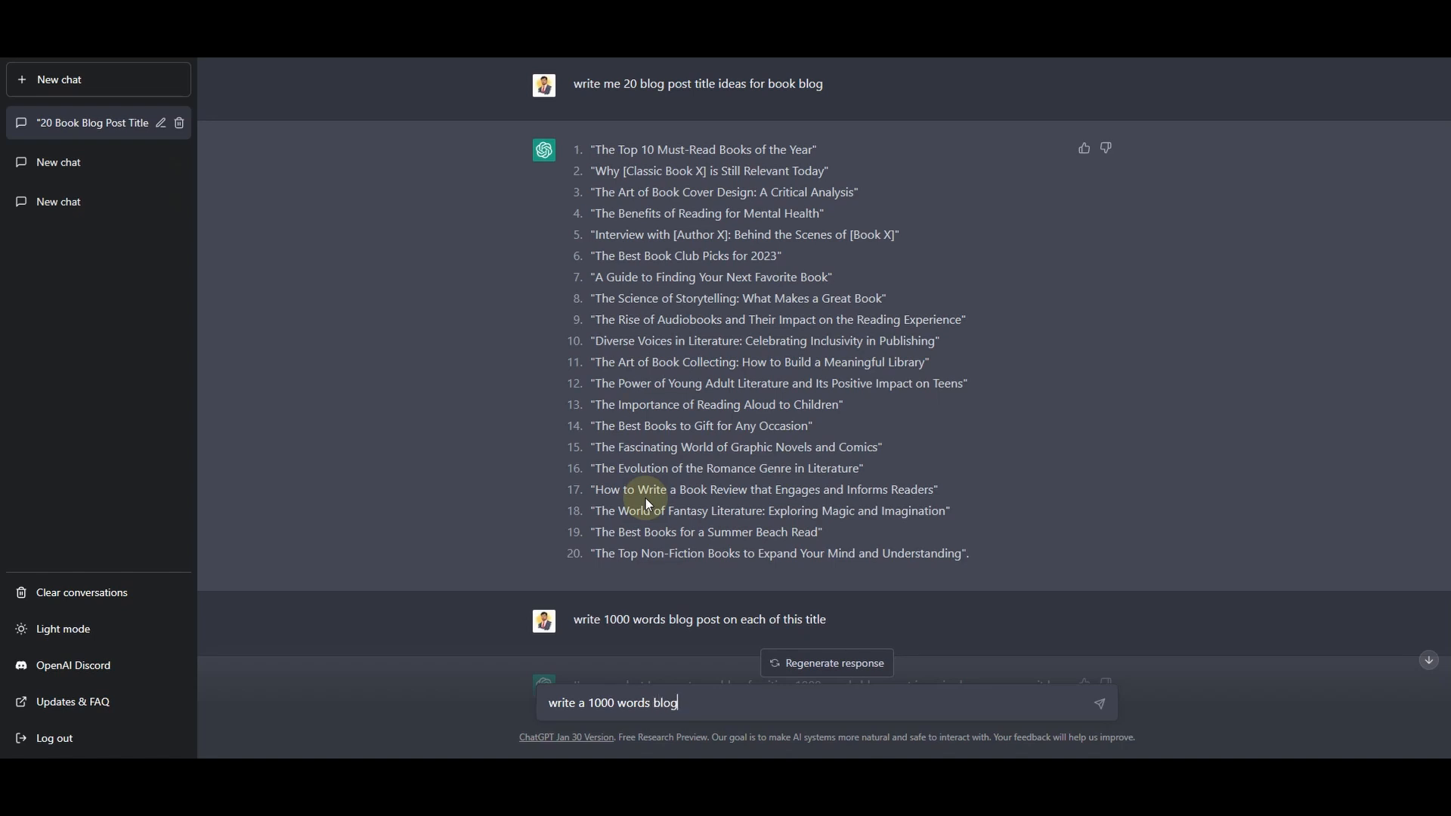
pyautogui.write(' post on ""')
pyautogui.hotkey('ctrl', 'v')
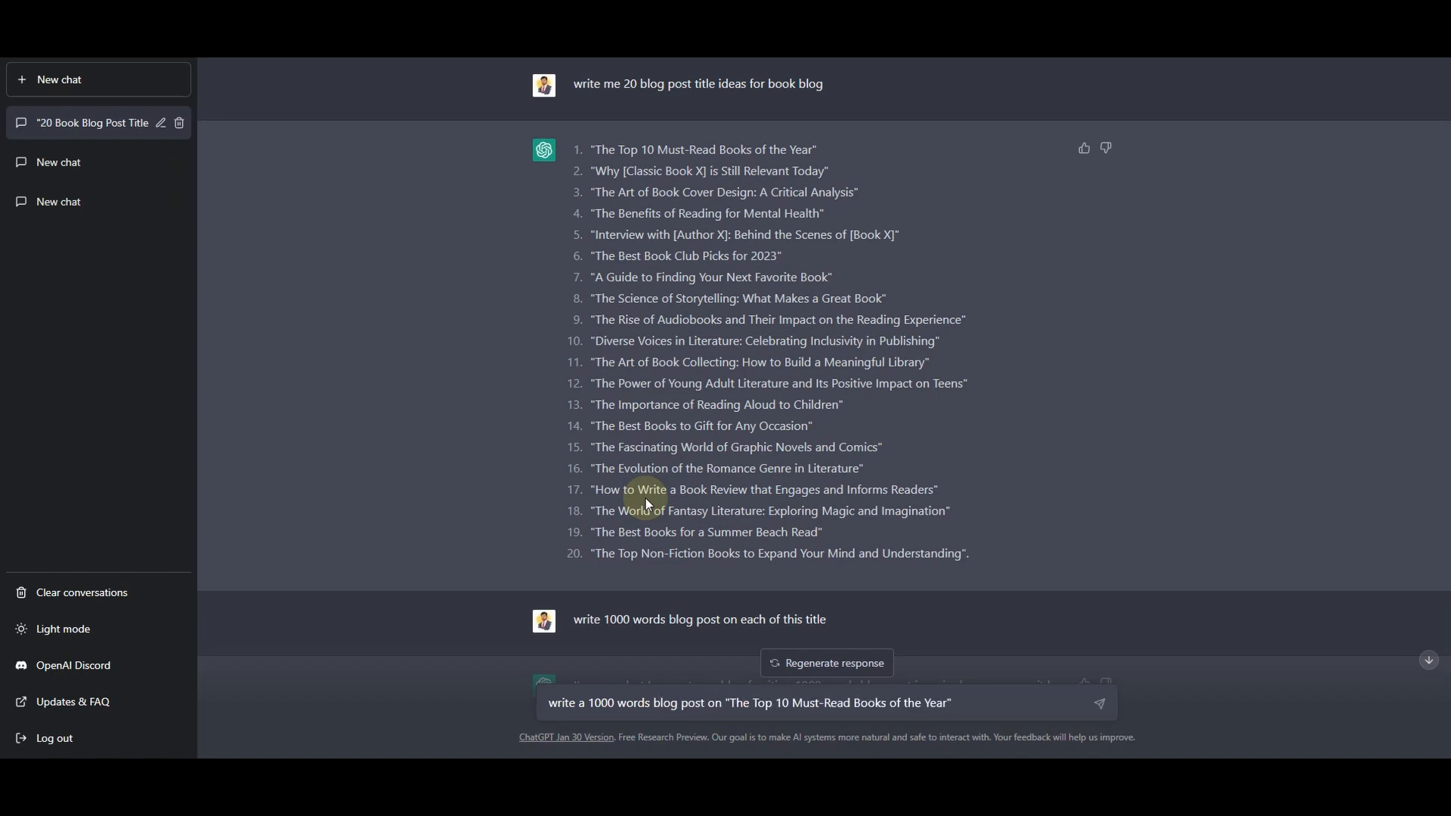
pyautogui.press('Return')
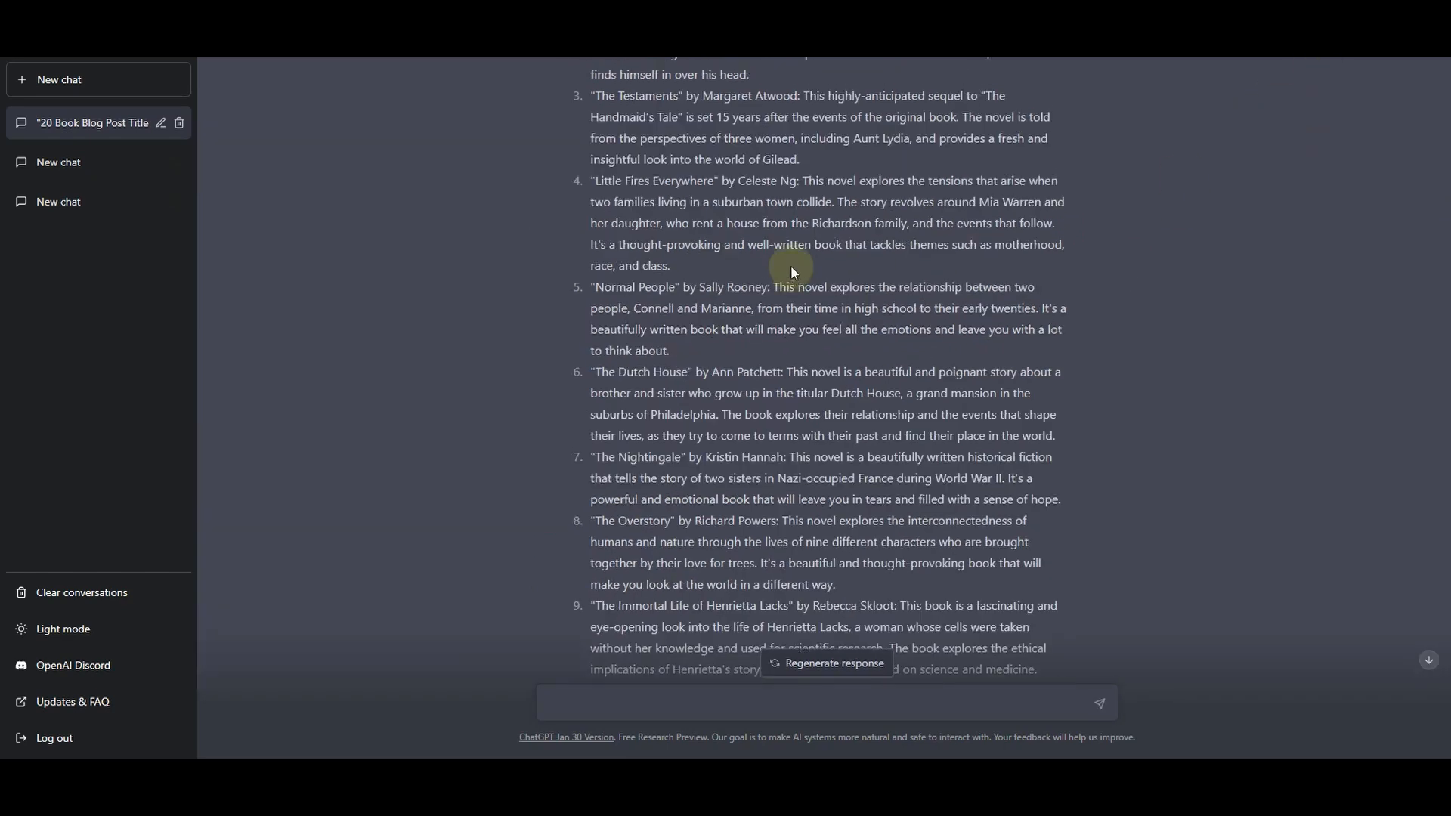
# Step: Skim the generated blog post, and switch to the WordPress dashboard to open Posts
pyautogui.scroll(8, 790, 265)
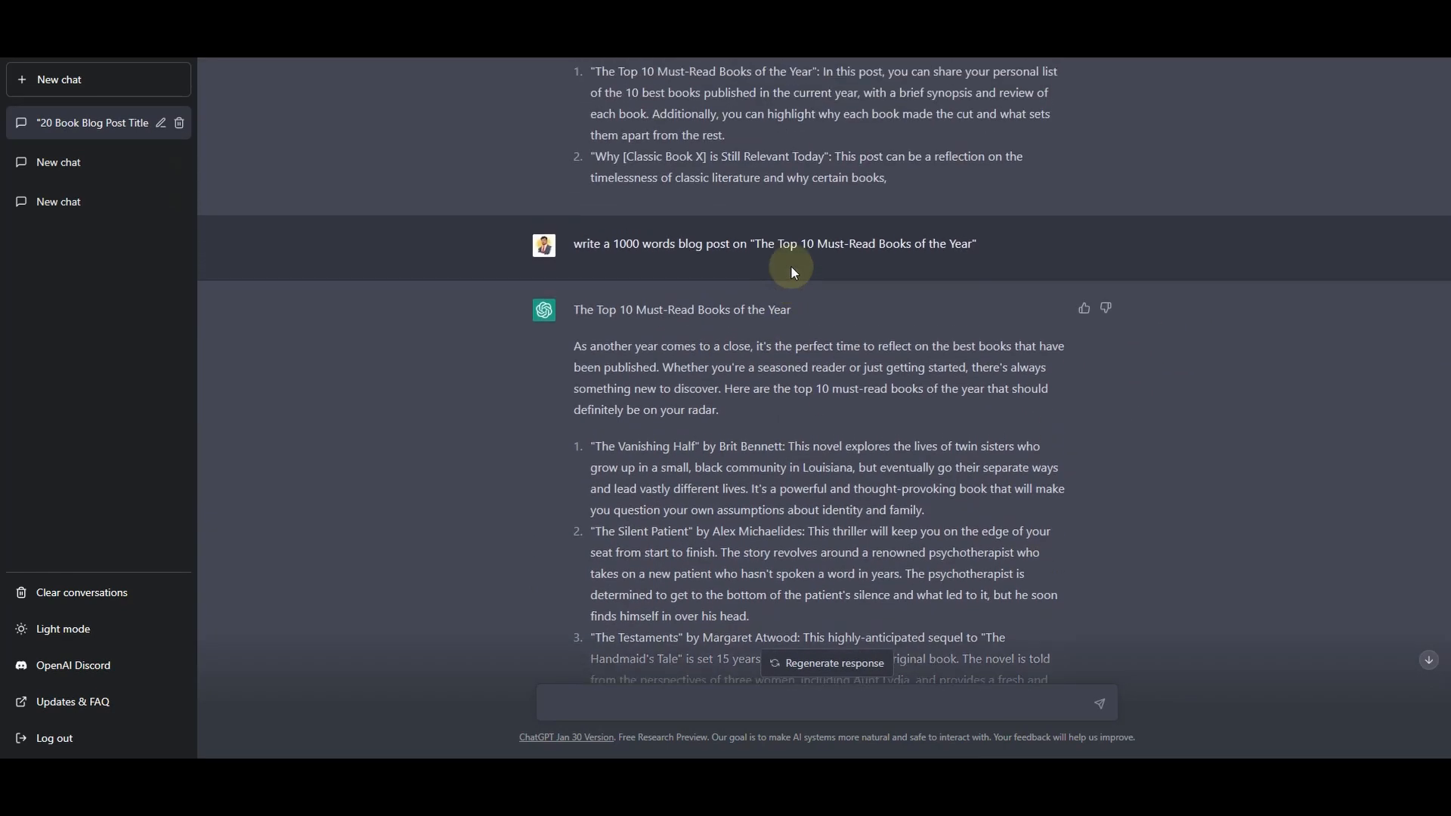
pyautogui.scroll(-1, 725, 306)
pyautogui.scroll(-10, 725, 310)
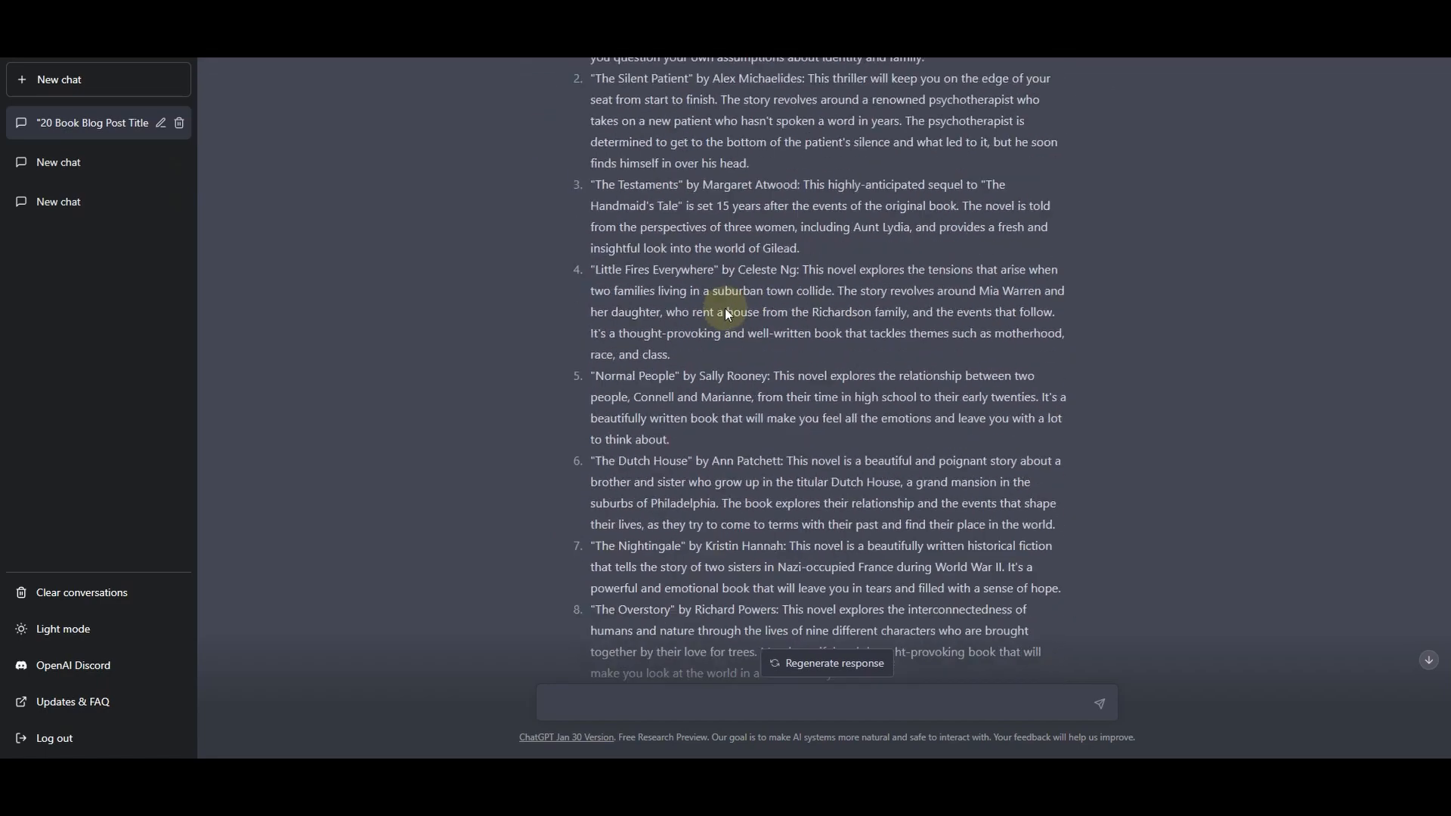
pyautogui.scroll(10, 726, 307)
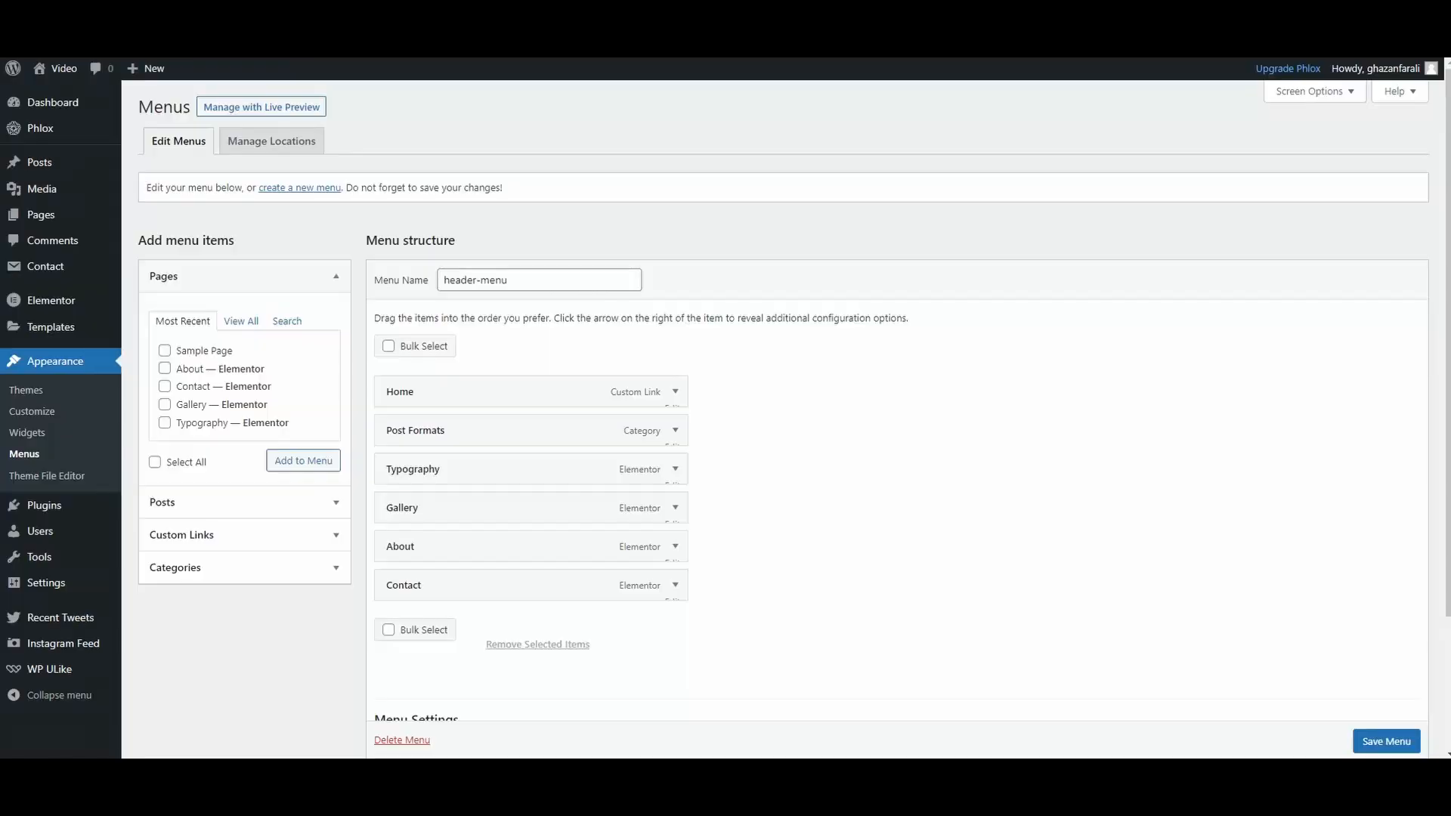
pyautogui.moveTo(74, 170)
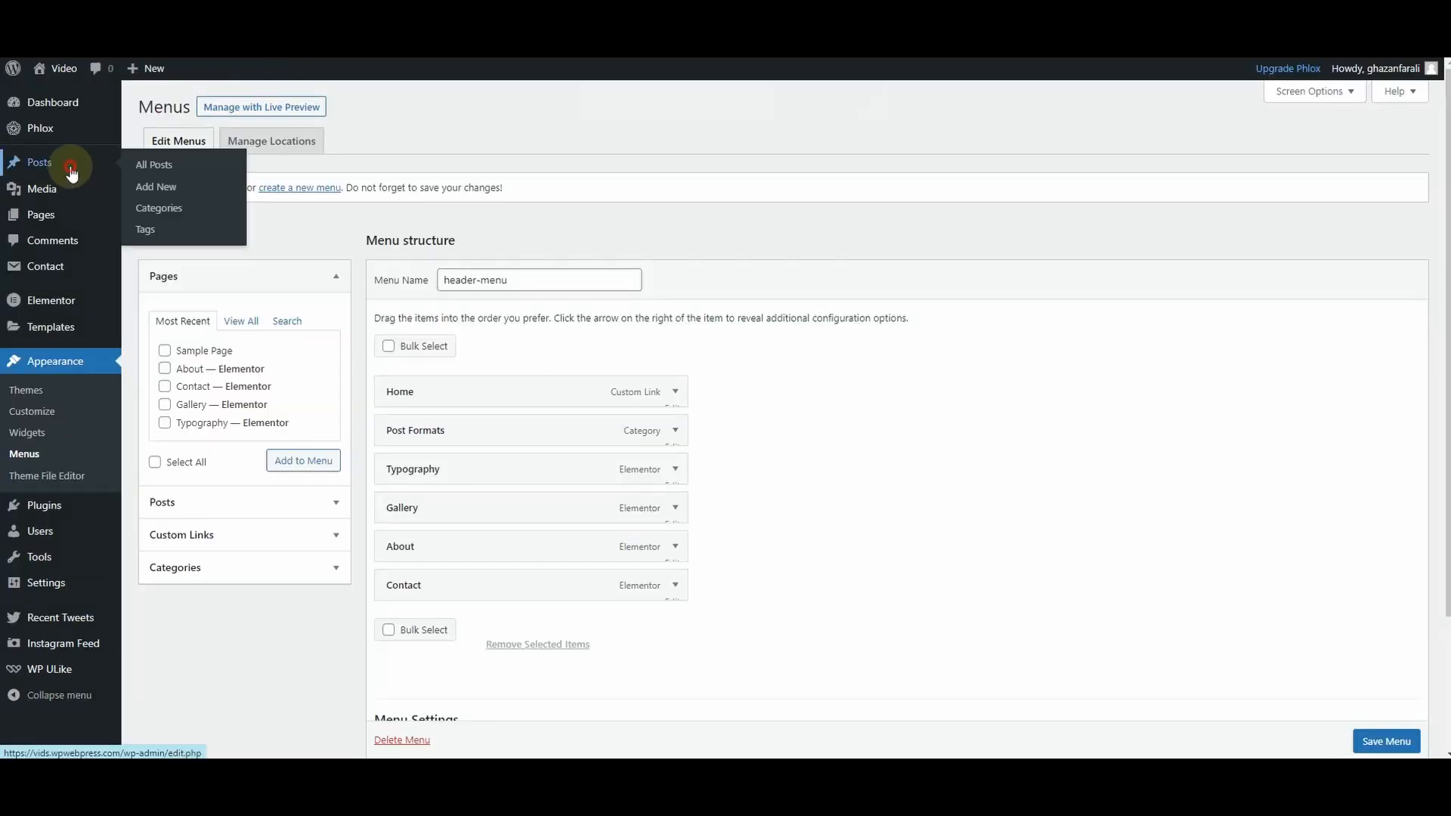
pyautogui.click(71, 172)
pyautogui.click(797, 100)
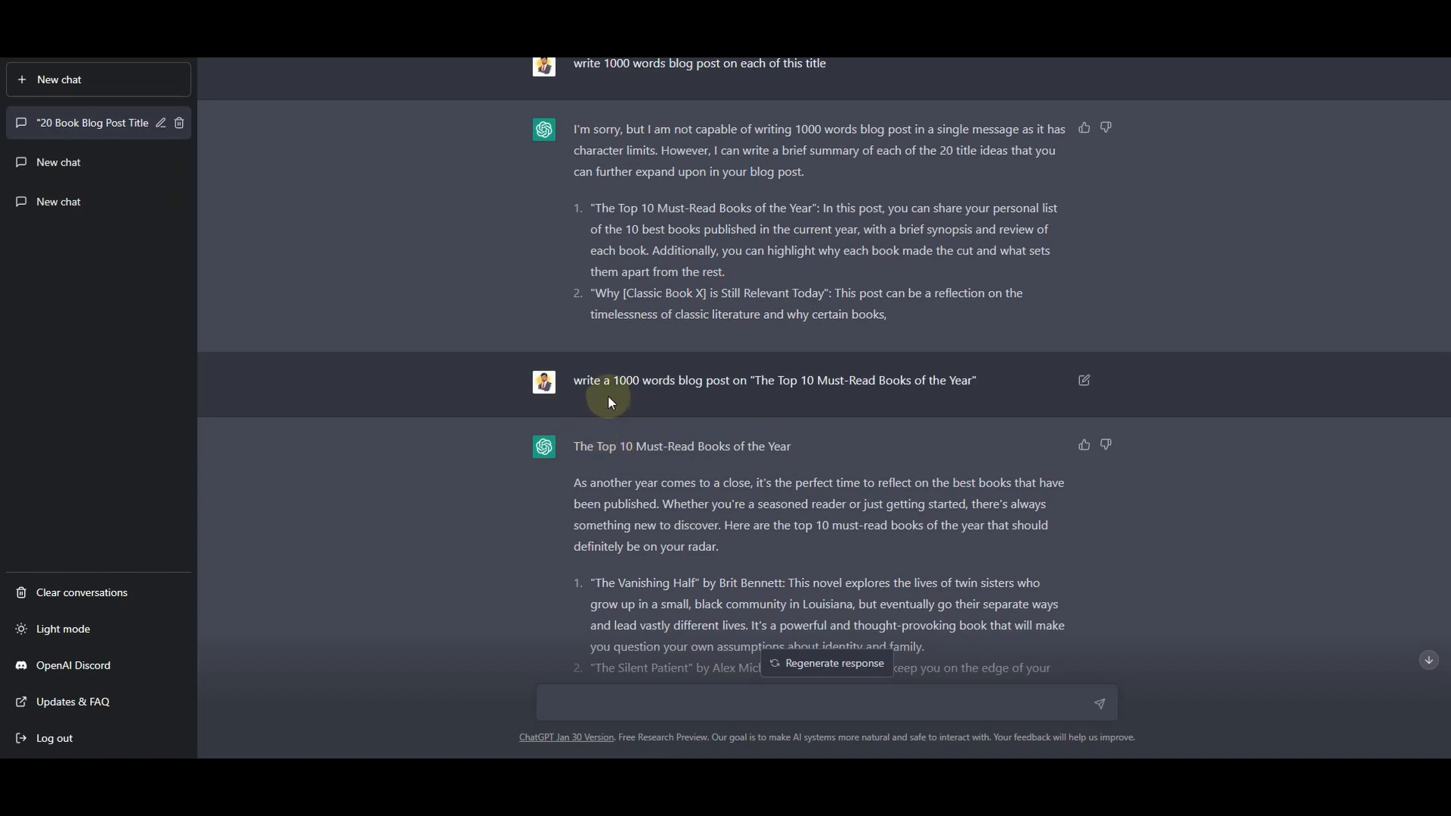
# Step: Return to ChatGPT and review the generated post's heading, introduction and numbered book entries
pyautogui.scroll(-5, 606, 386)
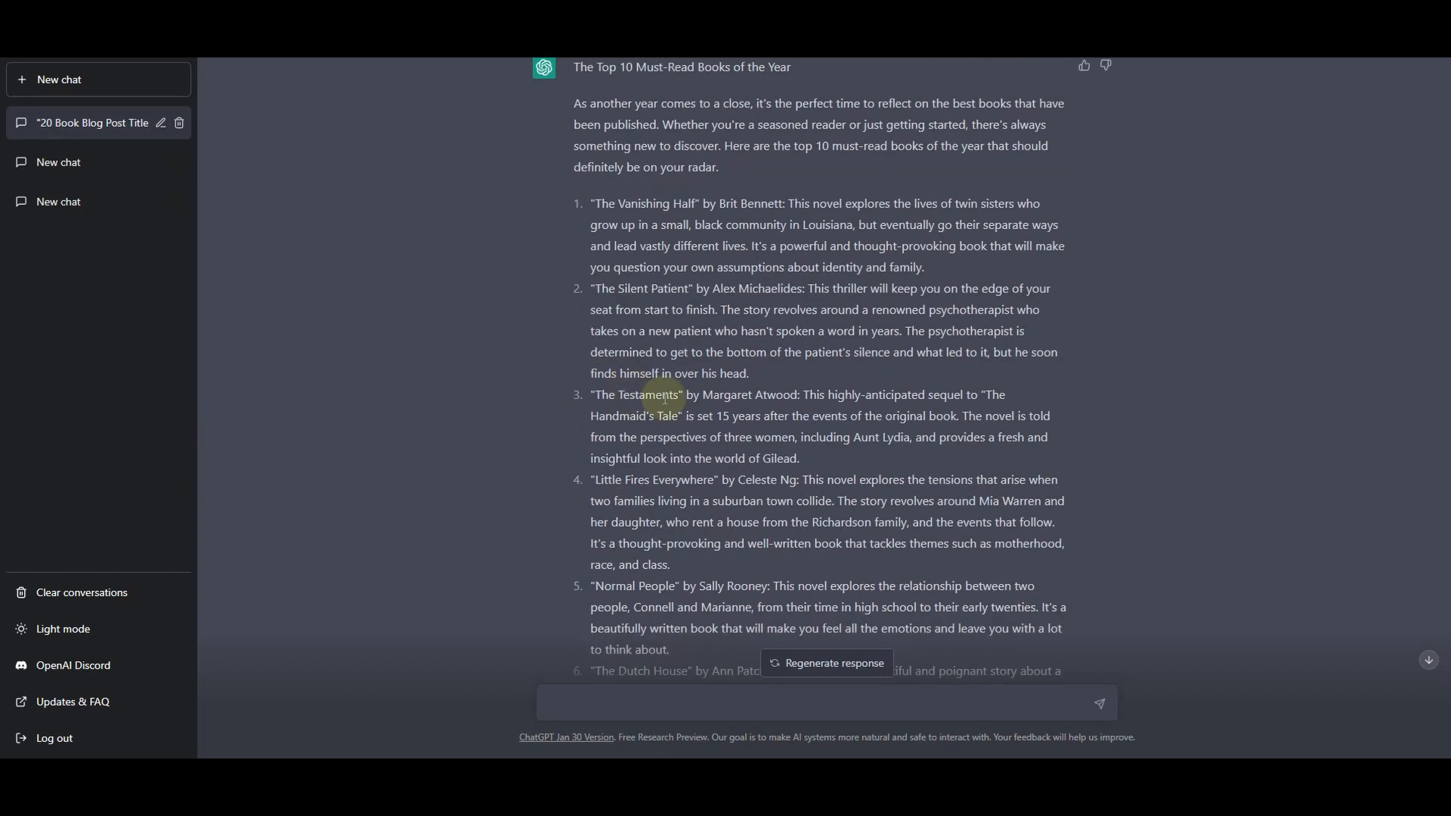
pyautogui.scroll(3, 604, 235)
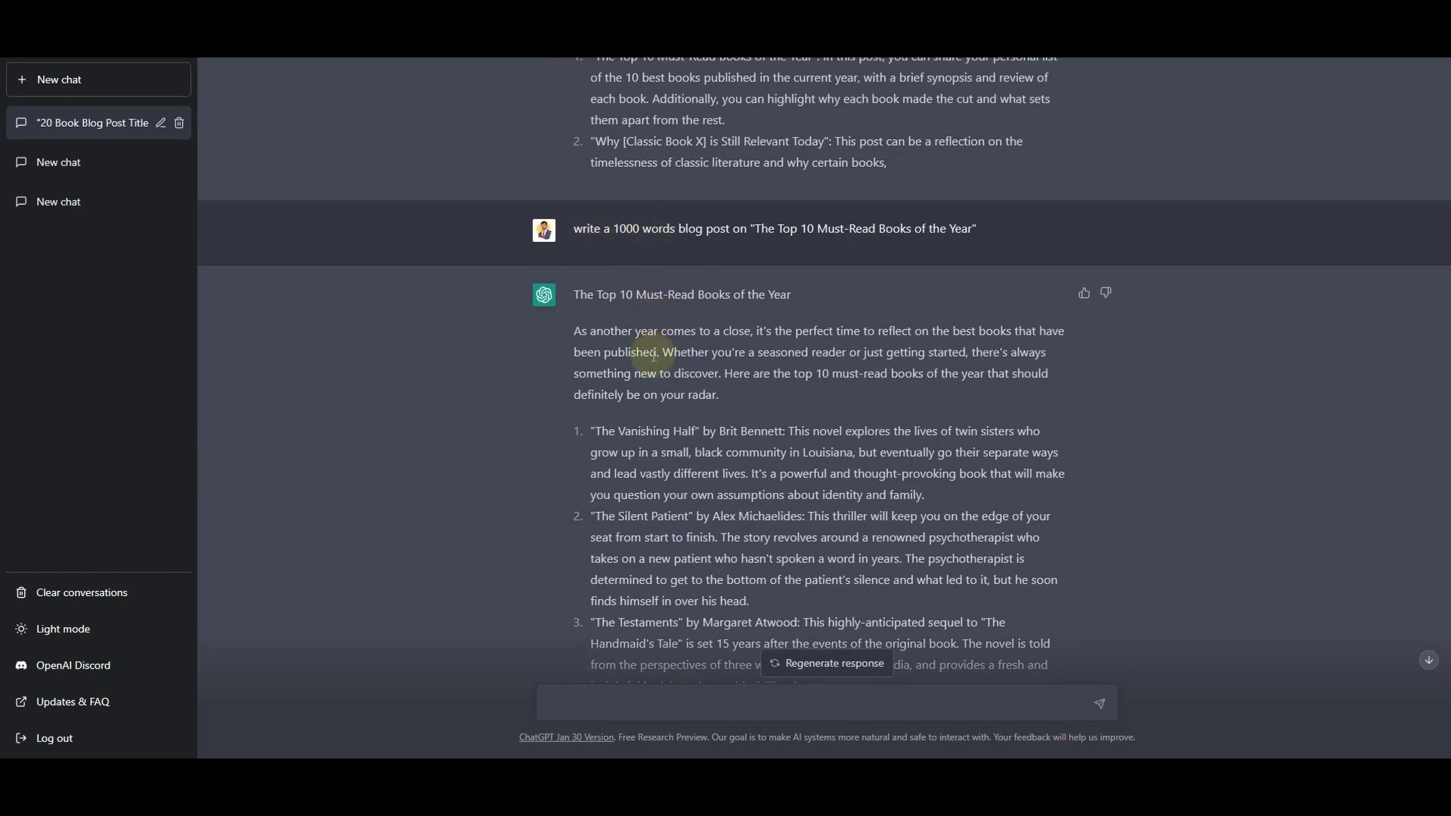
pyautogui.scroll(-1, 701, 339)
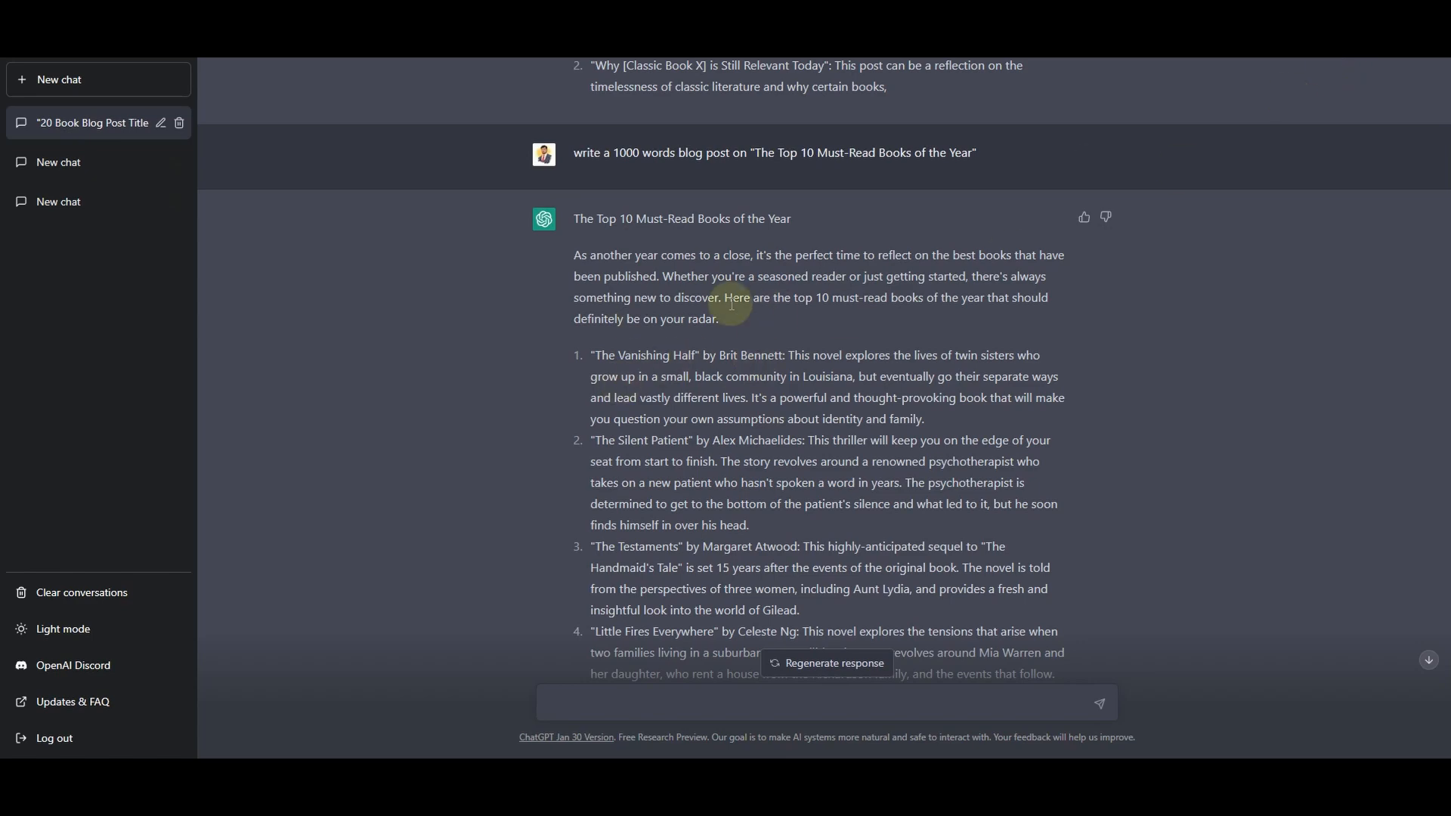
pyautogui.scroll(-4, 740, 316)
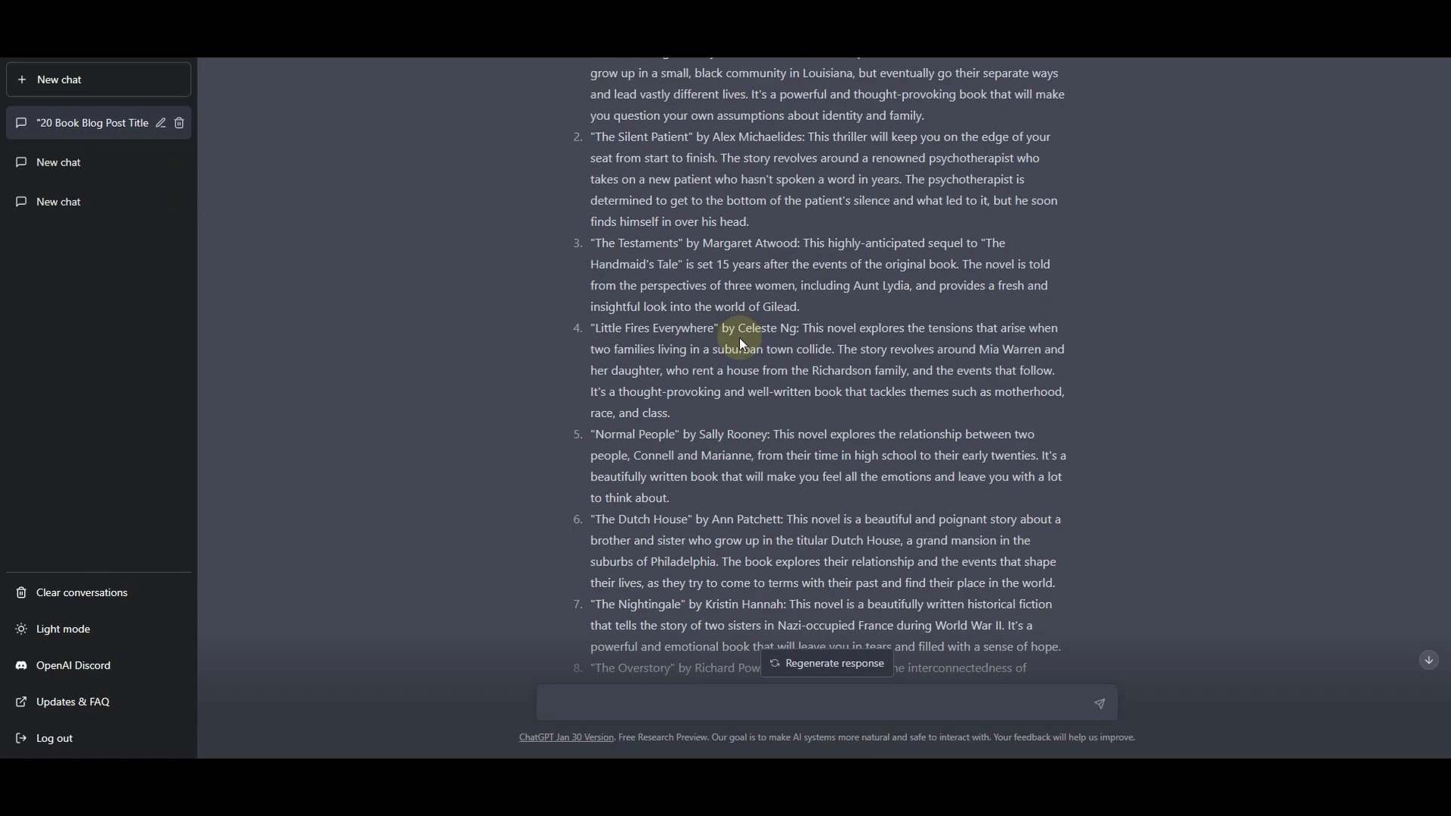
pyautogui.scroll(9, 711, 315)
pyautogui.scroll(5, 711, 314)
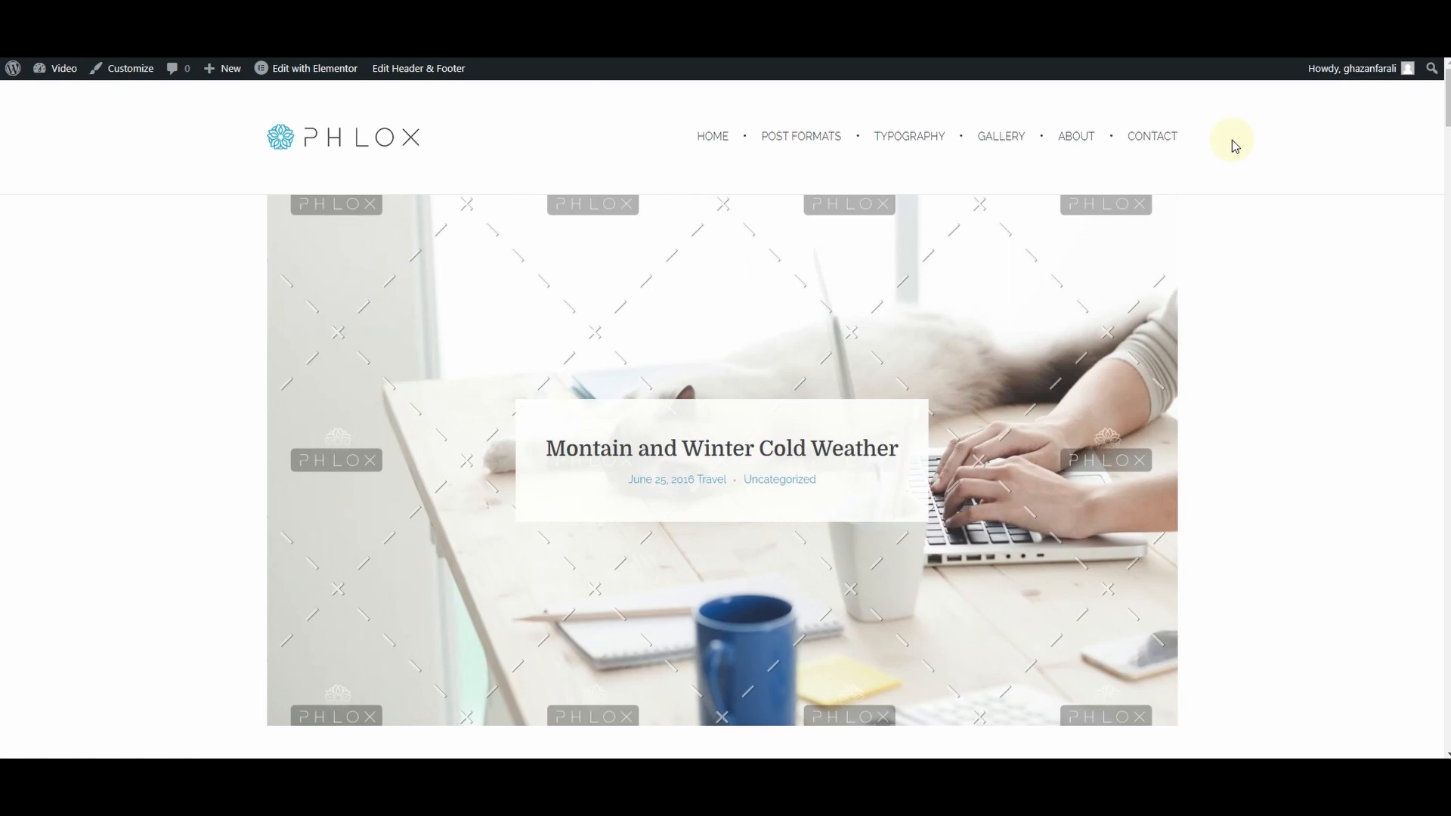
# Step: Switch to the live blog homepage and examine its post excerpts, popular posts, archives and categories widgets
pyautogui.scroll(-8, 1260, 143)
pyautogui.scroll(-4, 1266, 154)
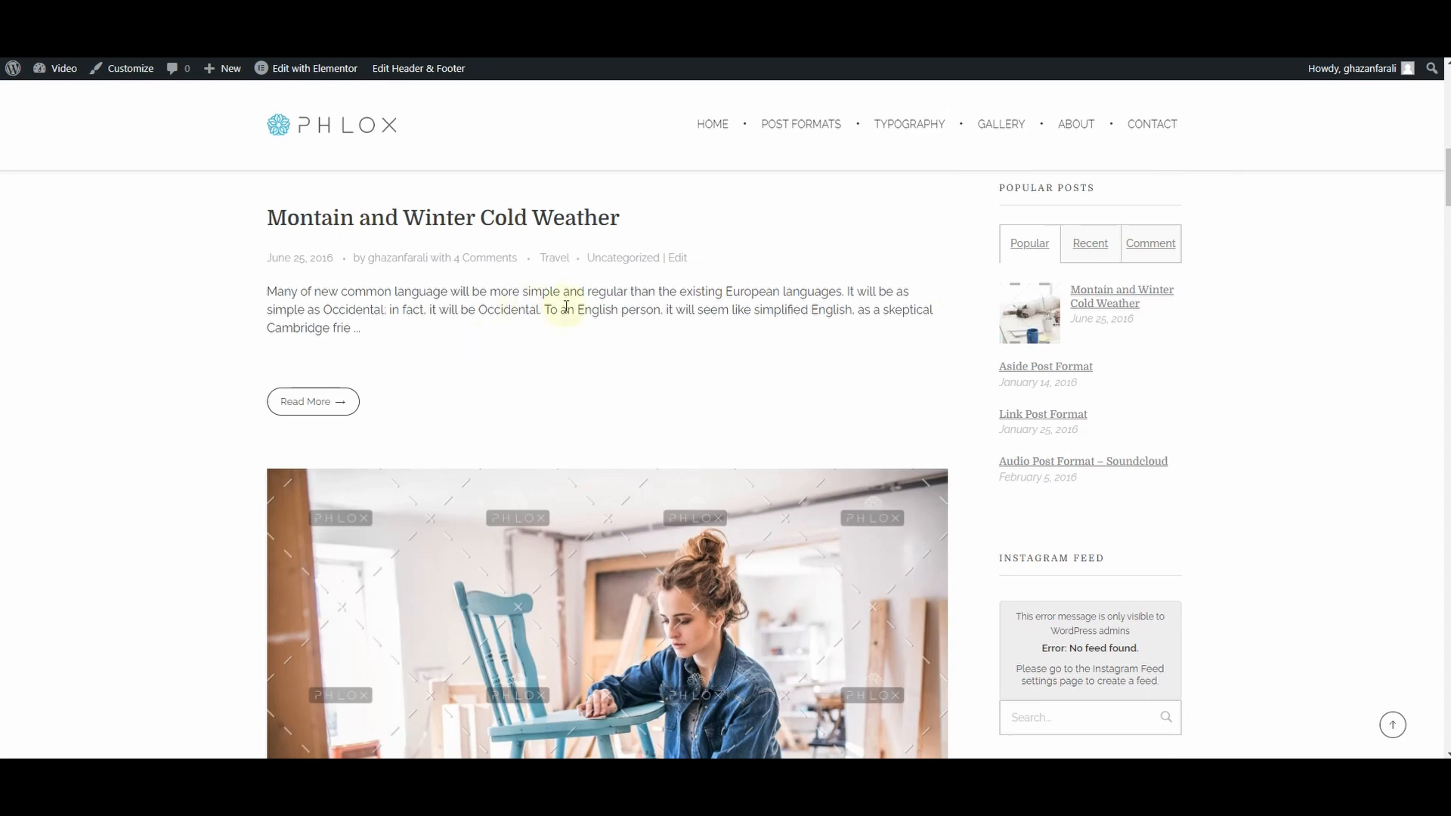
pyautogui.scroll(-10, 609, 314)
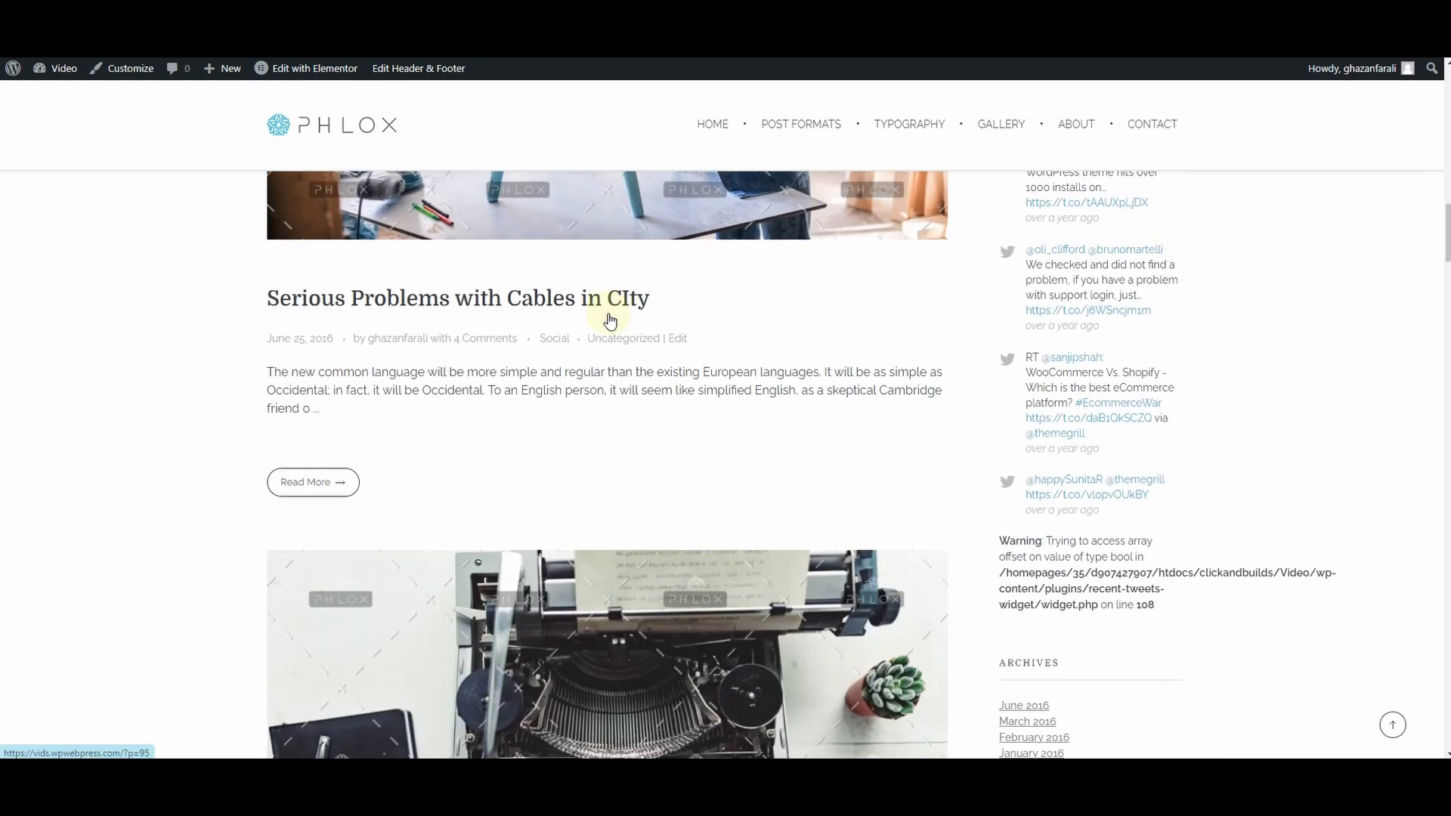
pyautogui.scroll(-1, 609, 321)
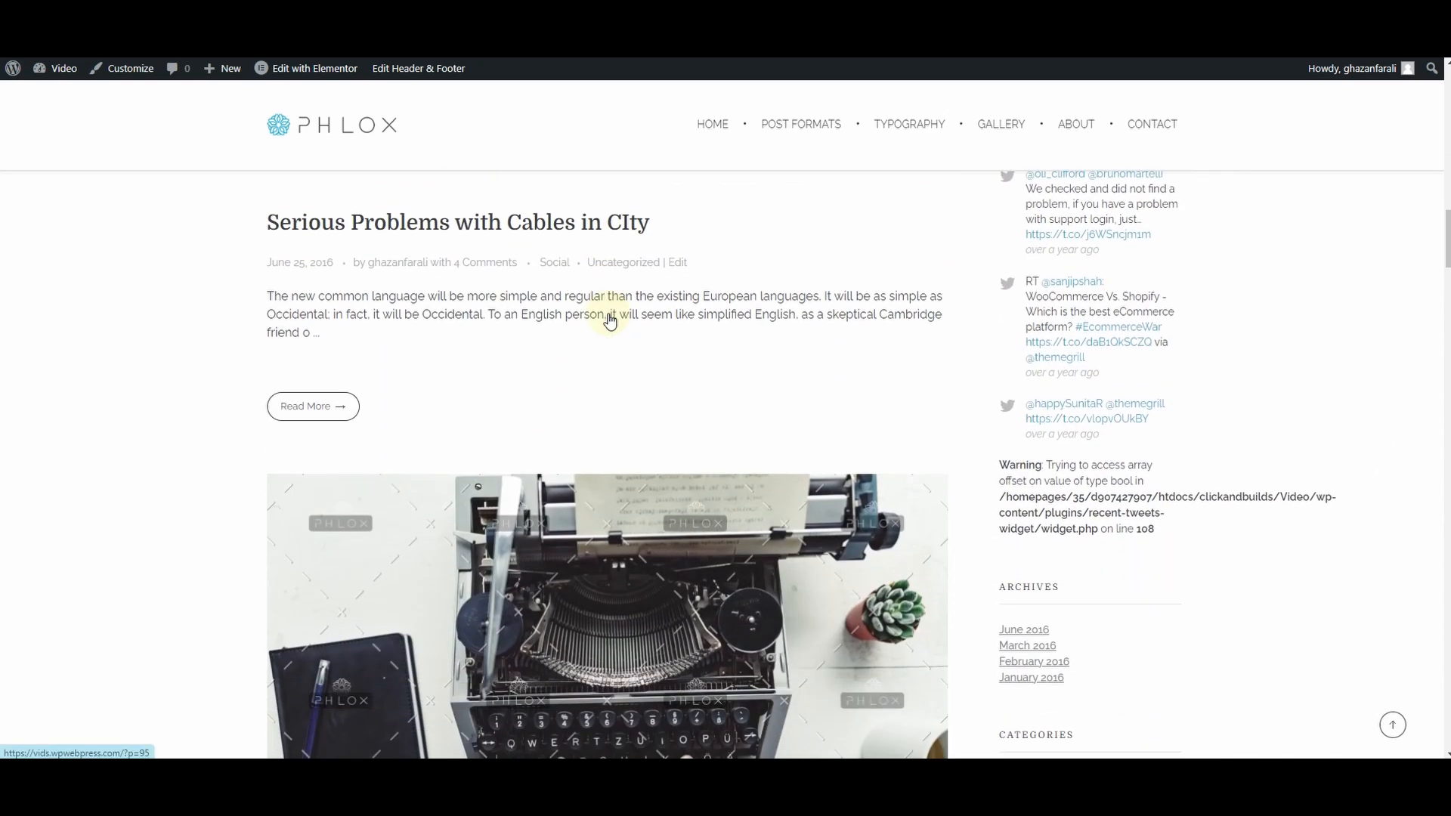
pyautogui.scroll(-6, 609, 321)
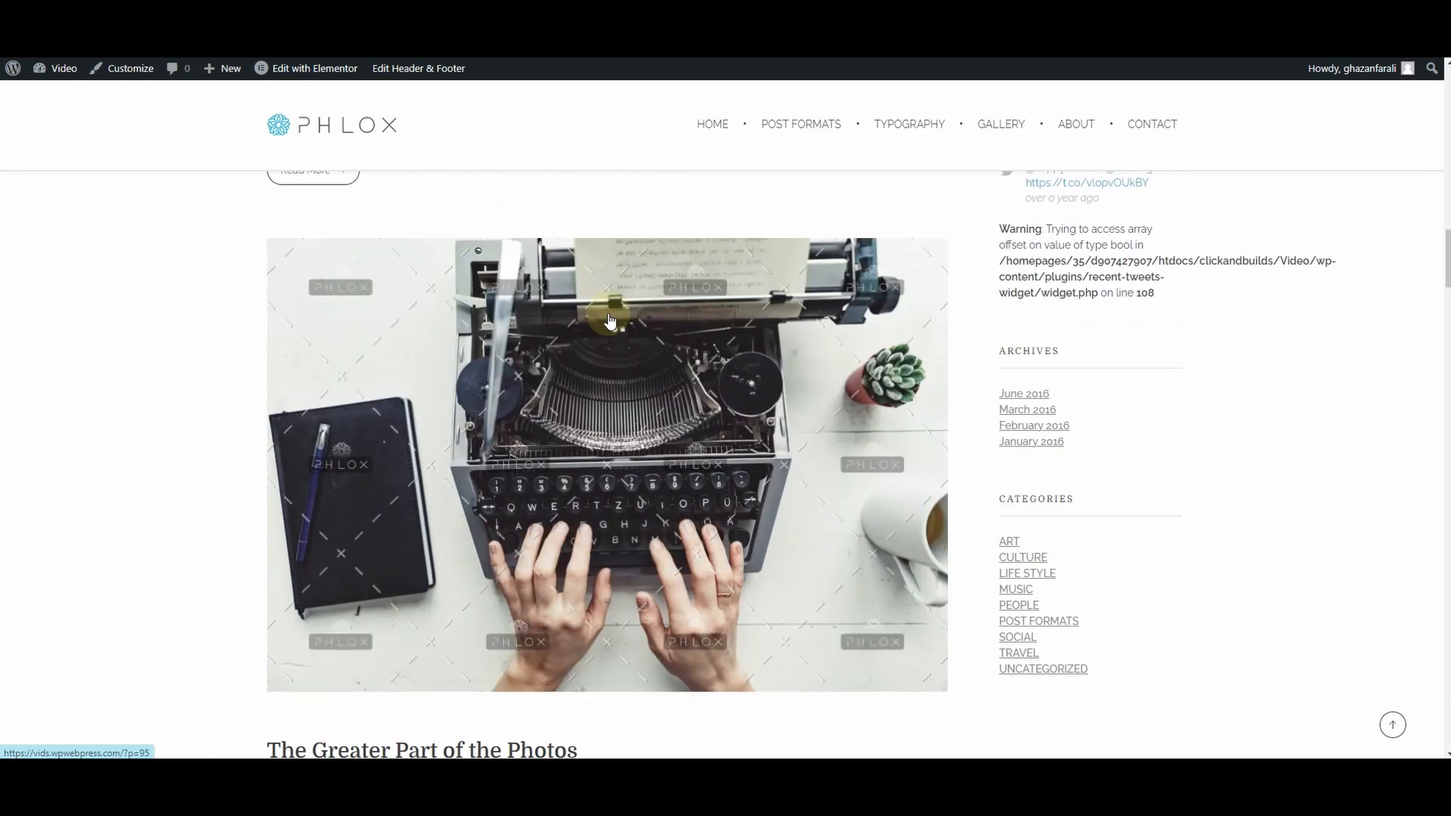
pyautogui.scroll(-3, 610, 321)
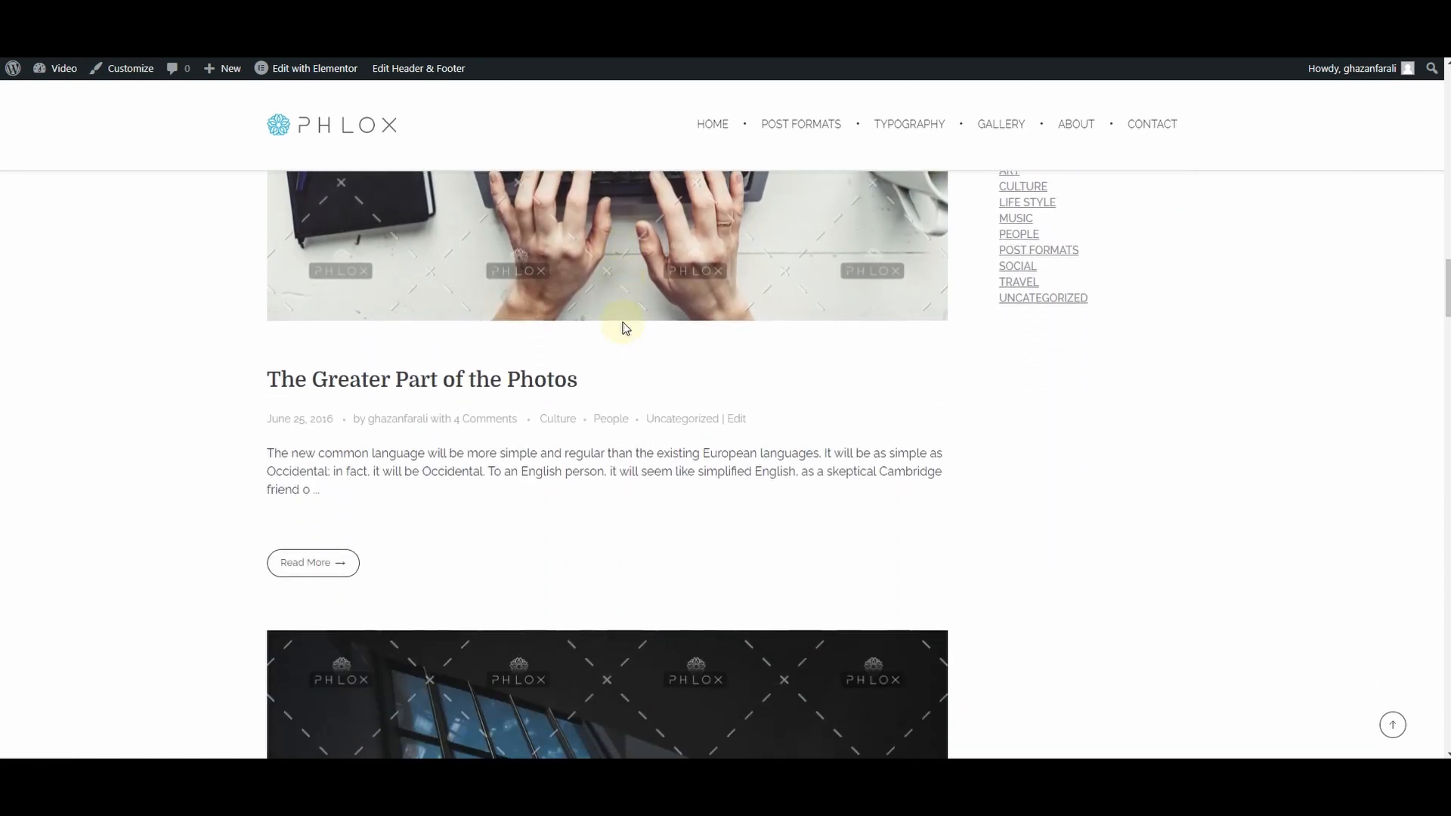
# Step: Examine the rest of the homepage's post list, down to the pagination and the footer's categories, Instagram feed, recent comments and featured photos
pyautogui.scroll(-5, 622, 322)
pyautogui.scroll(-4, 596, 382)
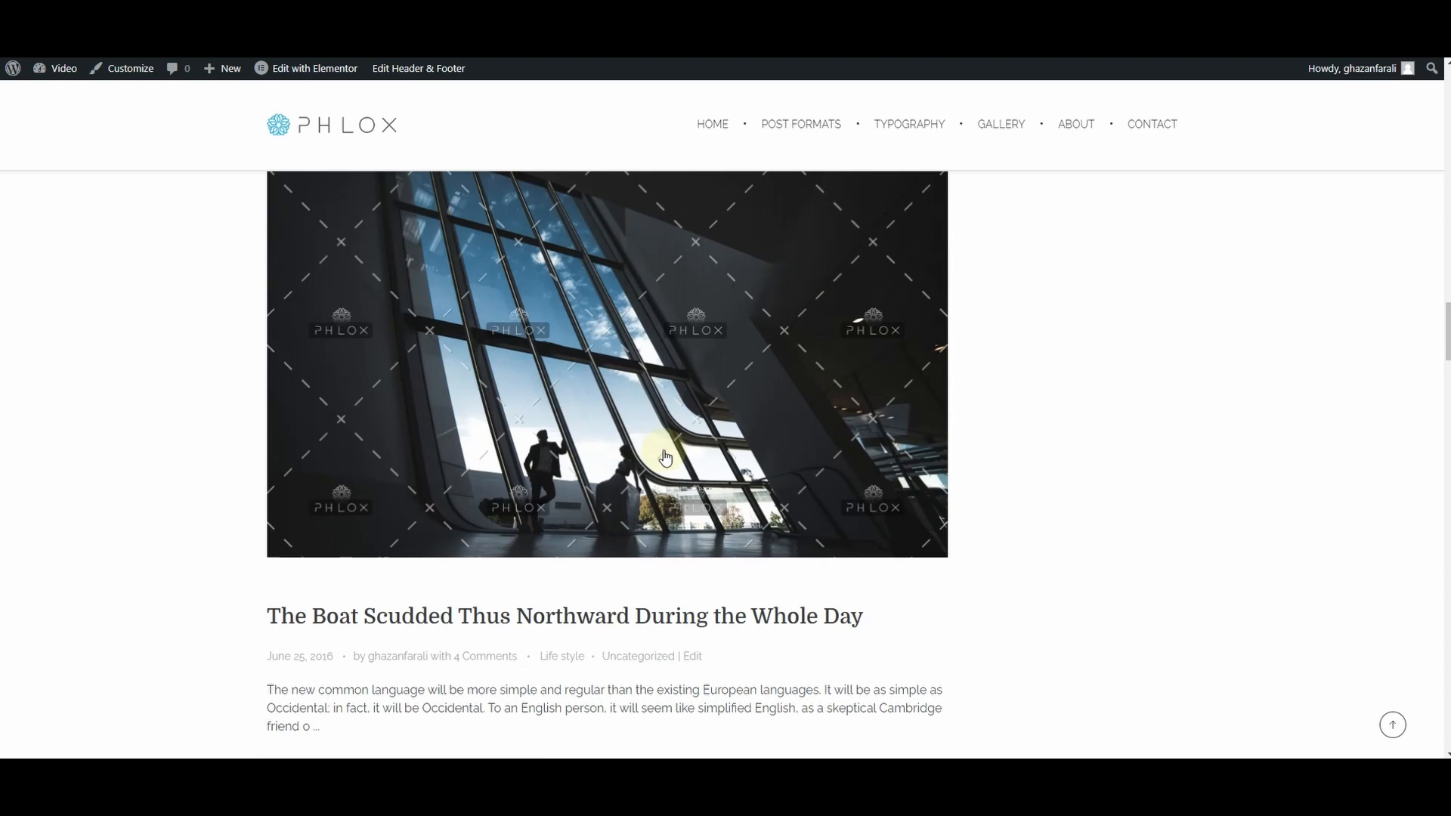
pyautogui.scroll(4, 597, 378)
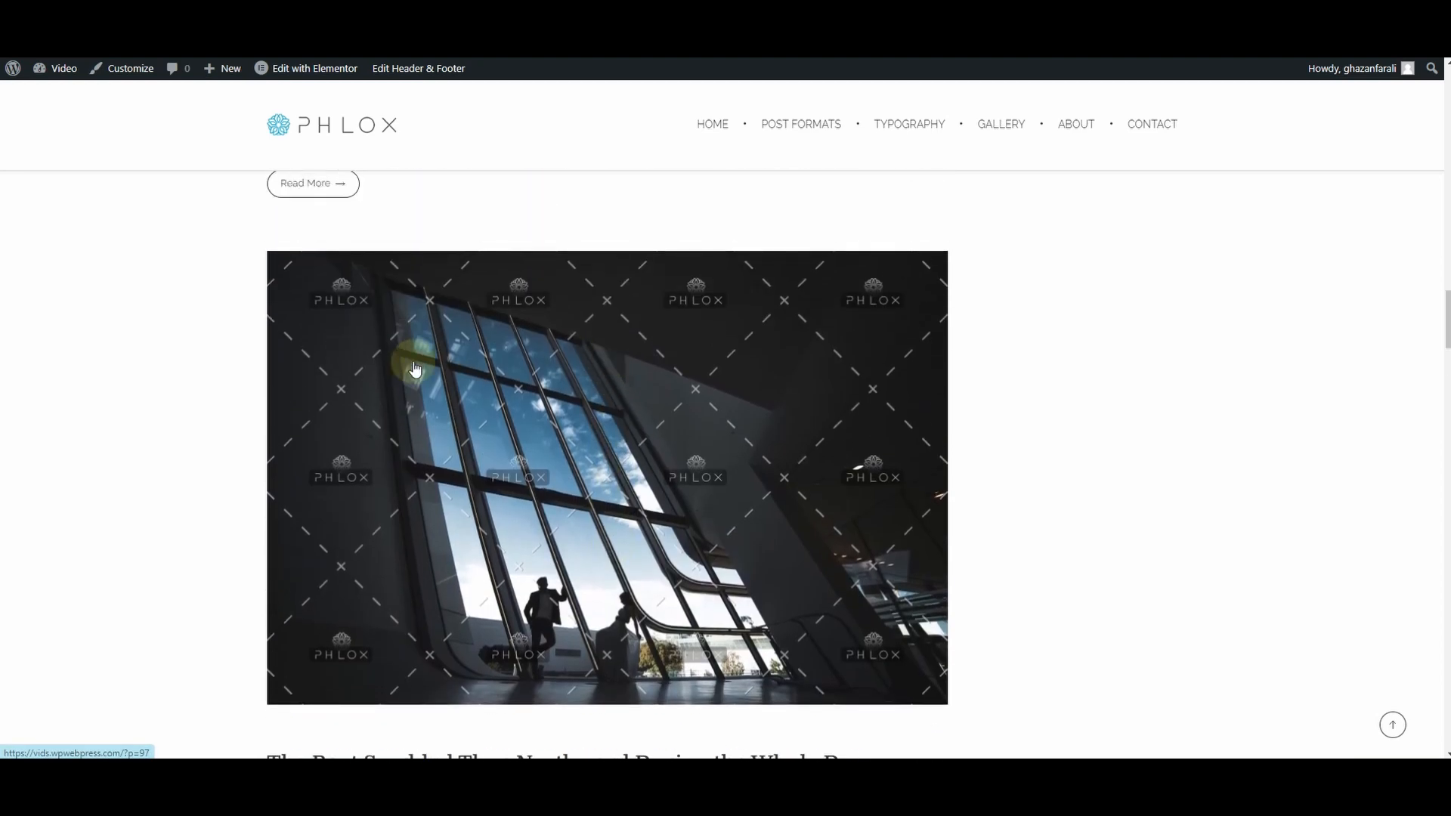
pyautogui.scroll(-3, 677, 407)
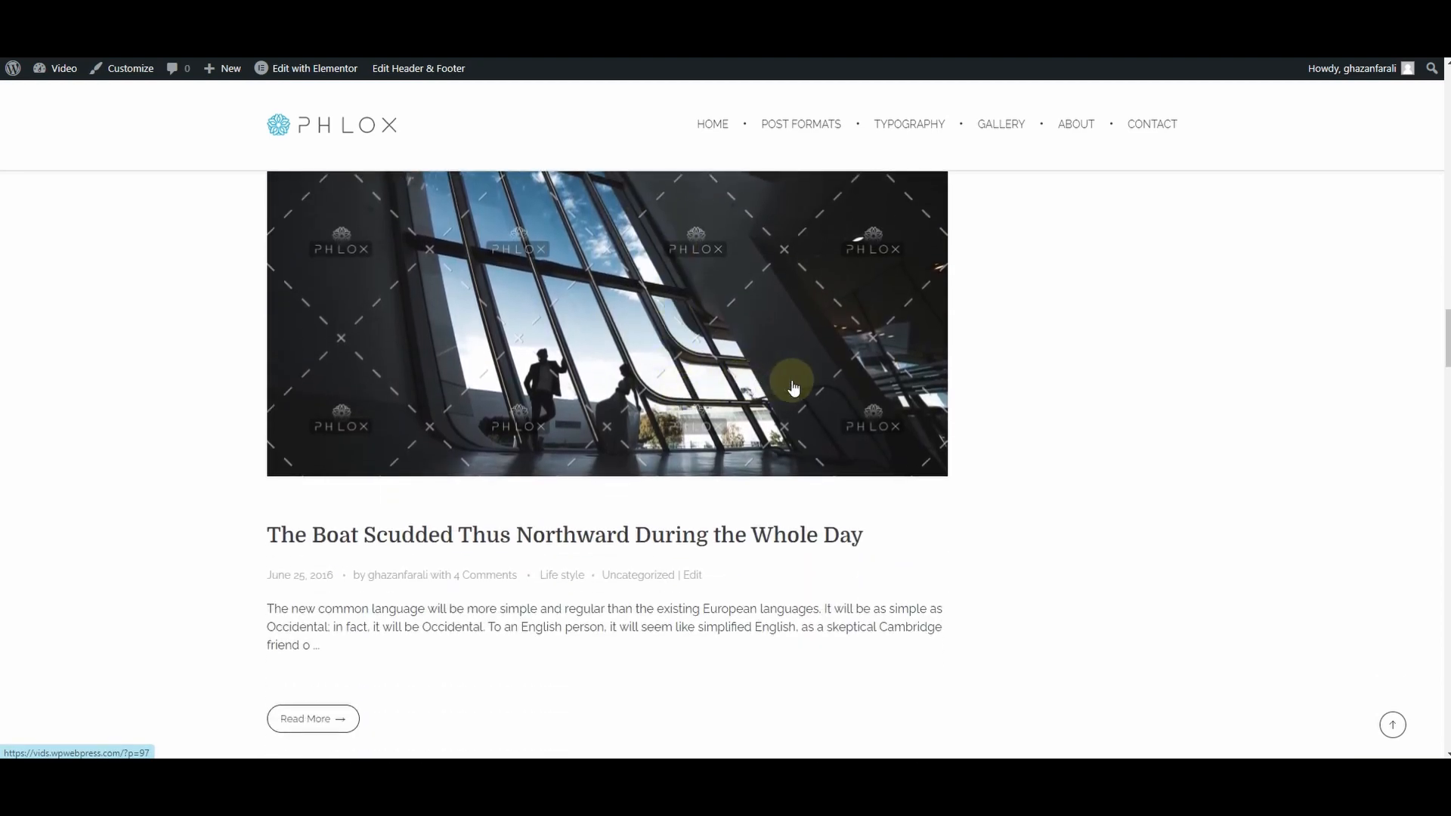
pyautogui.scroll(-8, 894, 366)
pyautogui.scroll(-15, 1032, 370)
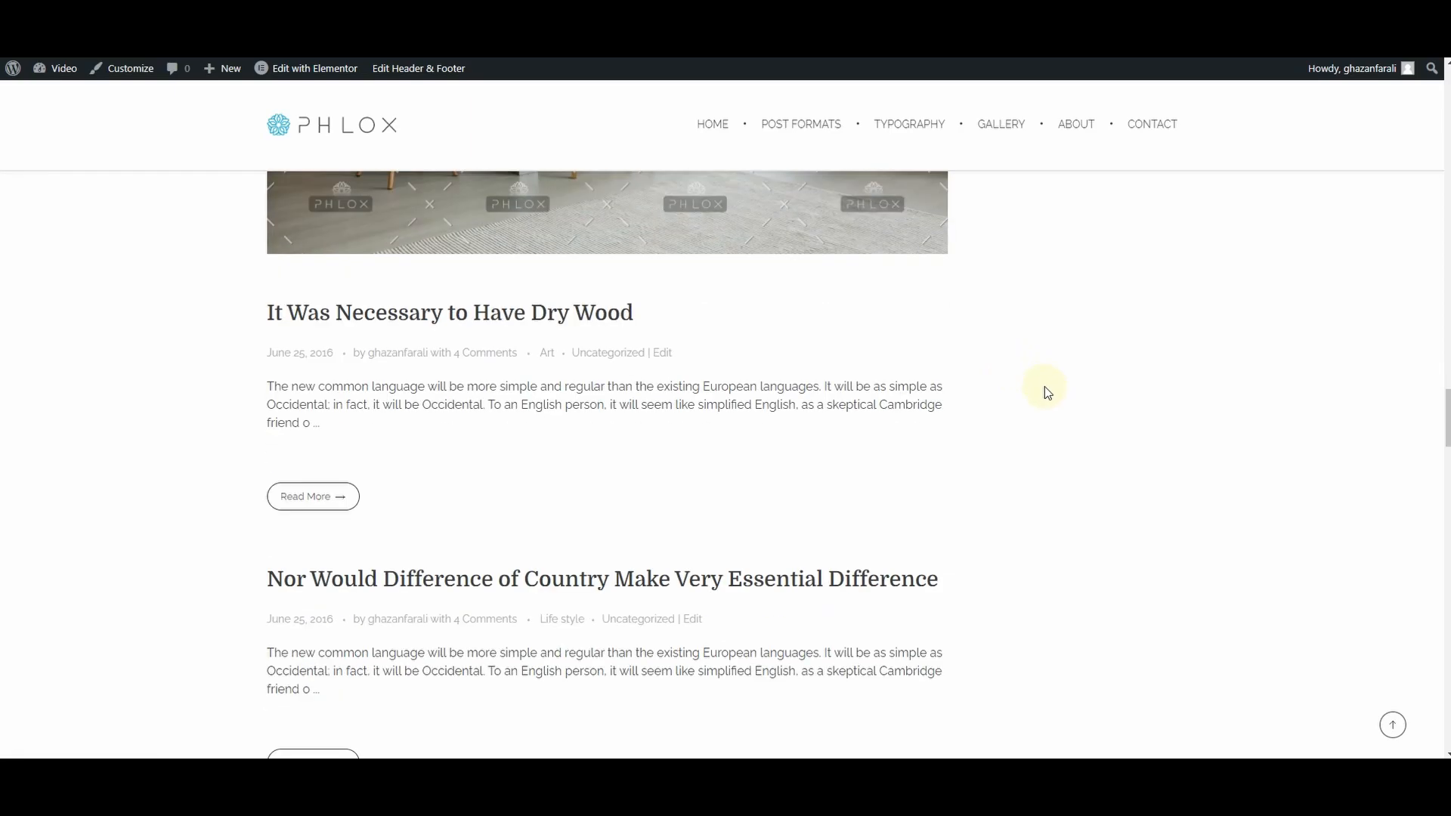
pyautogui.scroll(-12, 987, 386)
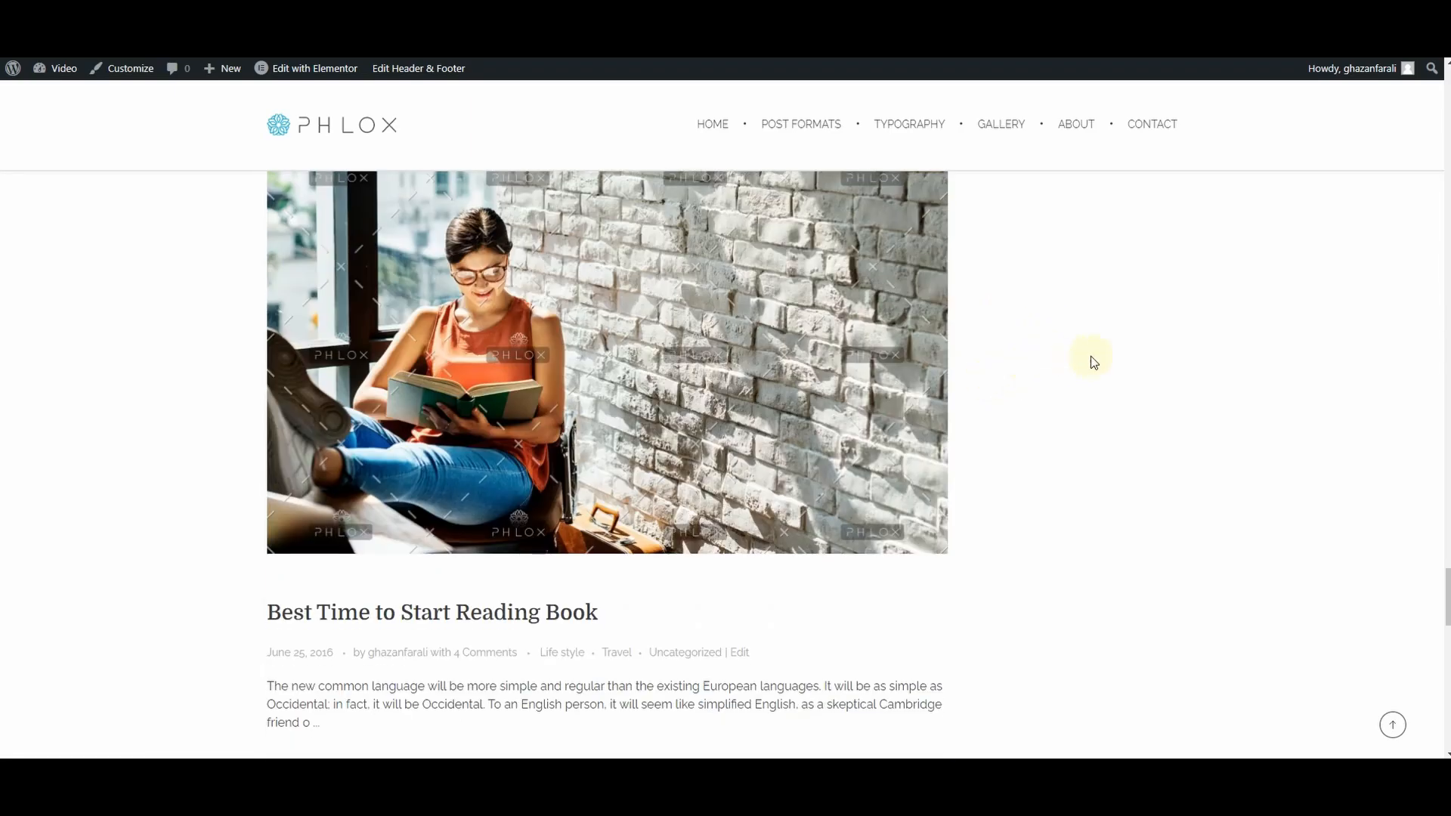
pyautogui.scroll(-3, 1062, 364)
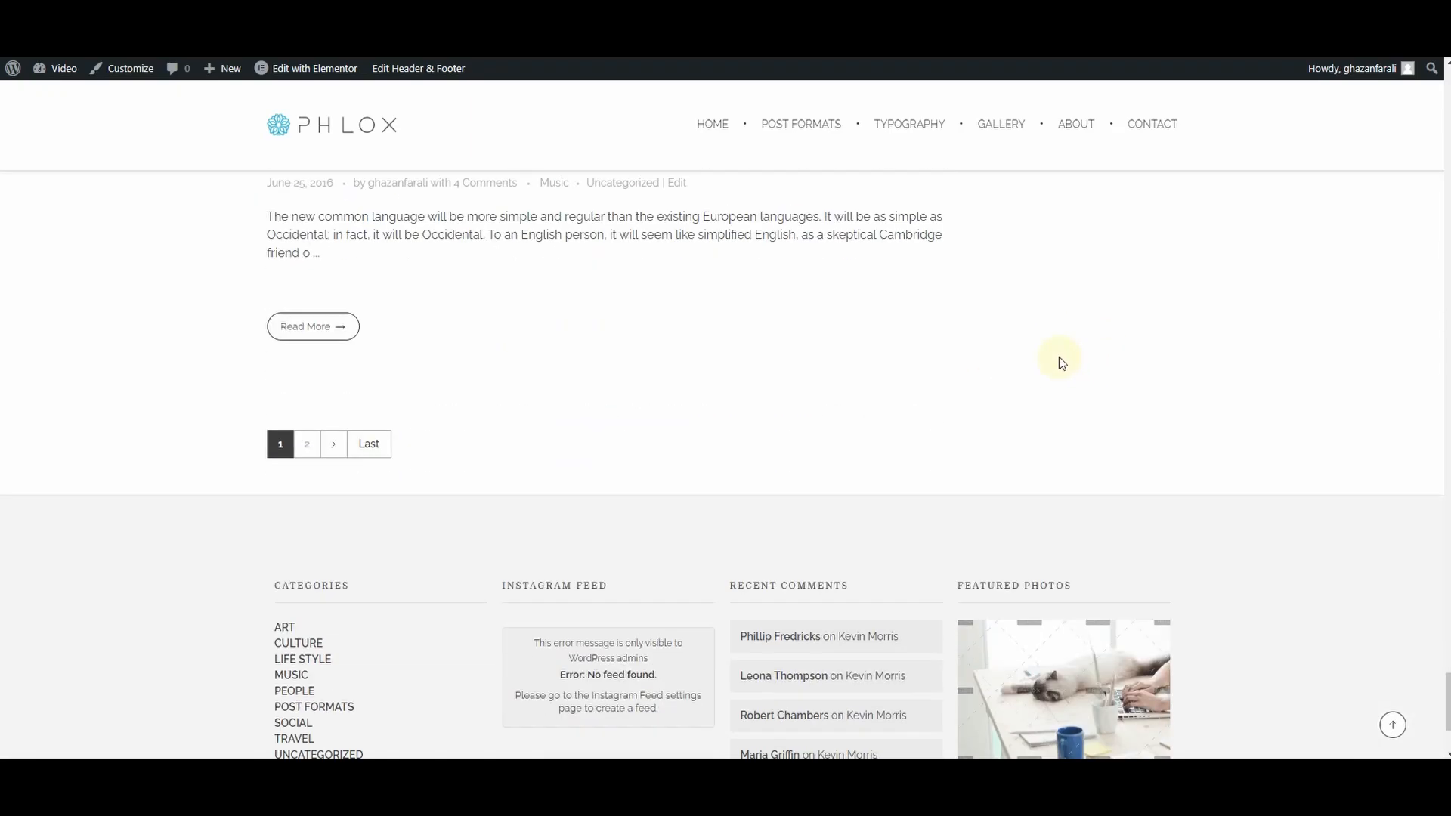
pyautogui.scroll(-1, 1058, 356)
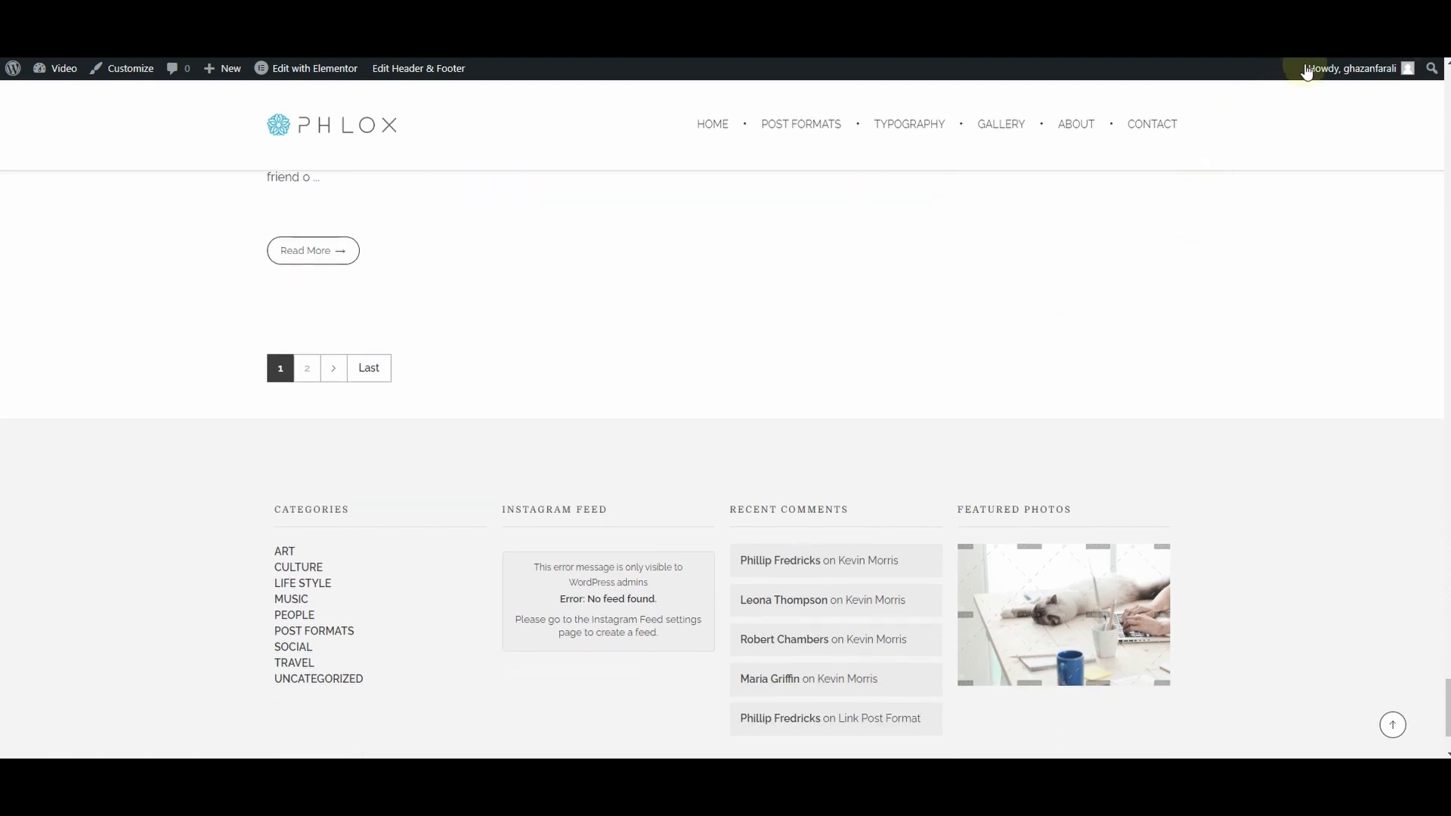
pyautogui.middleClick(1137, 294)
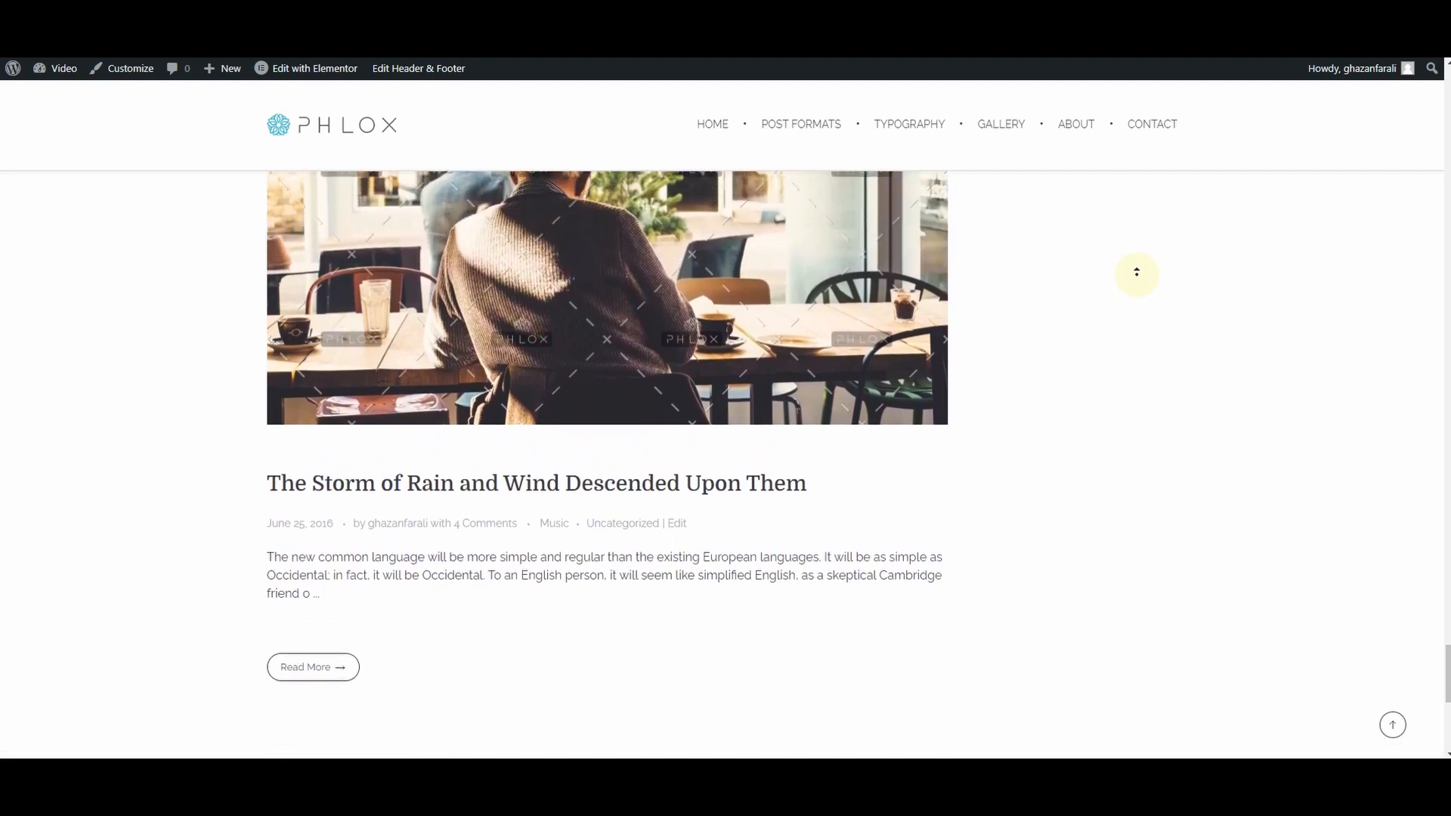
pyautogui.middleClick(1136, 273)
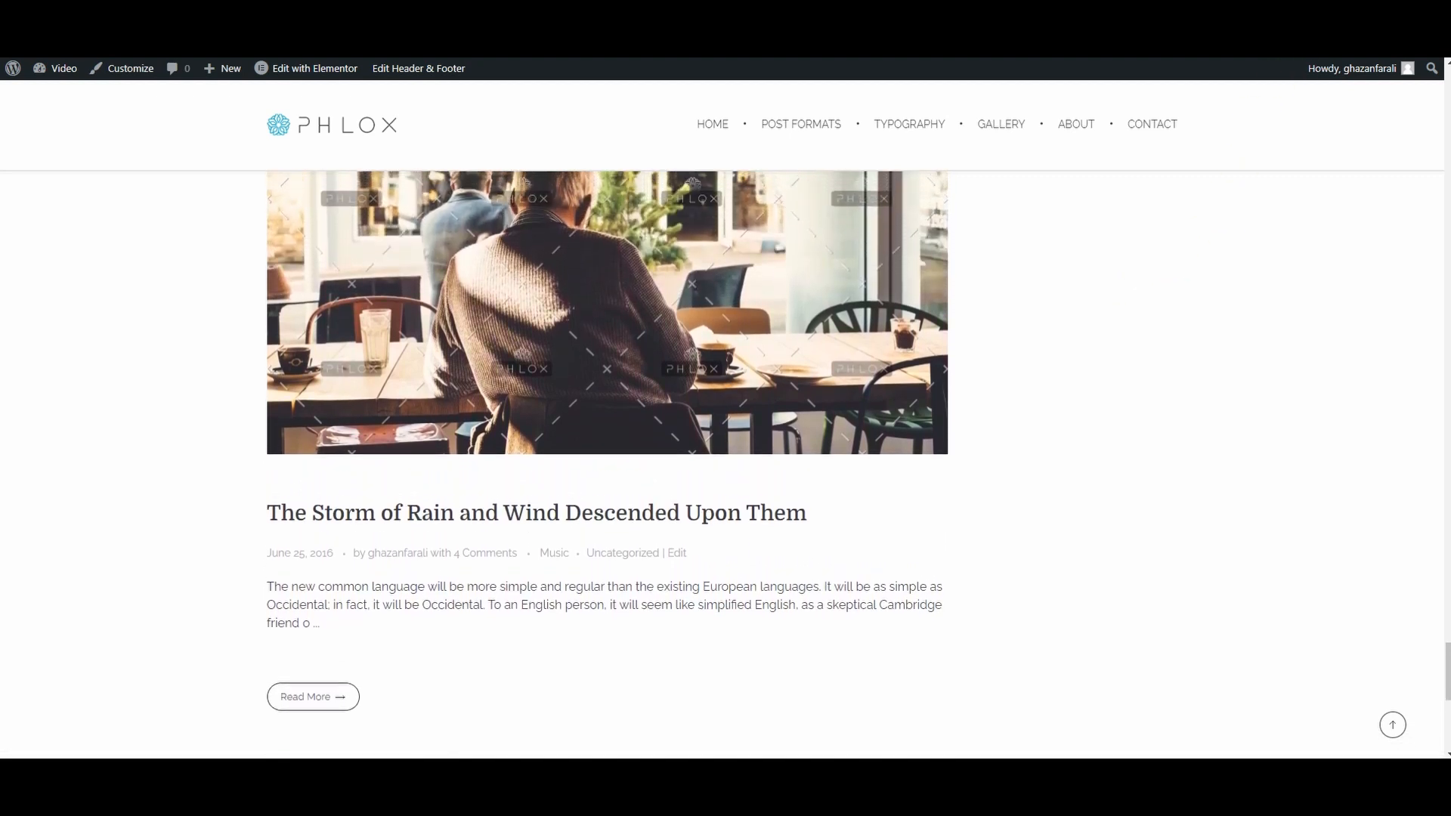
pyautogui.middleClick(1089, 315)
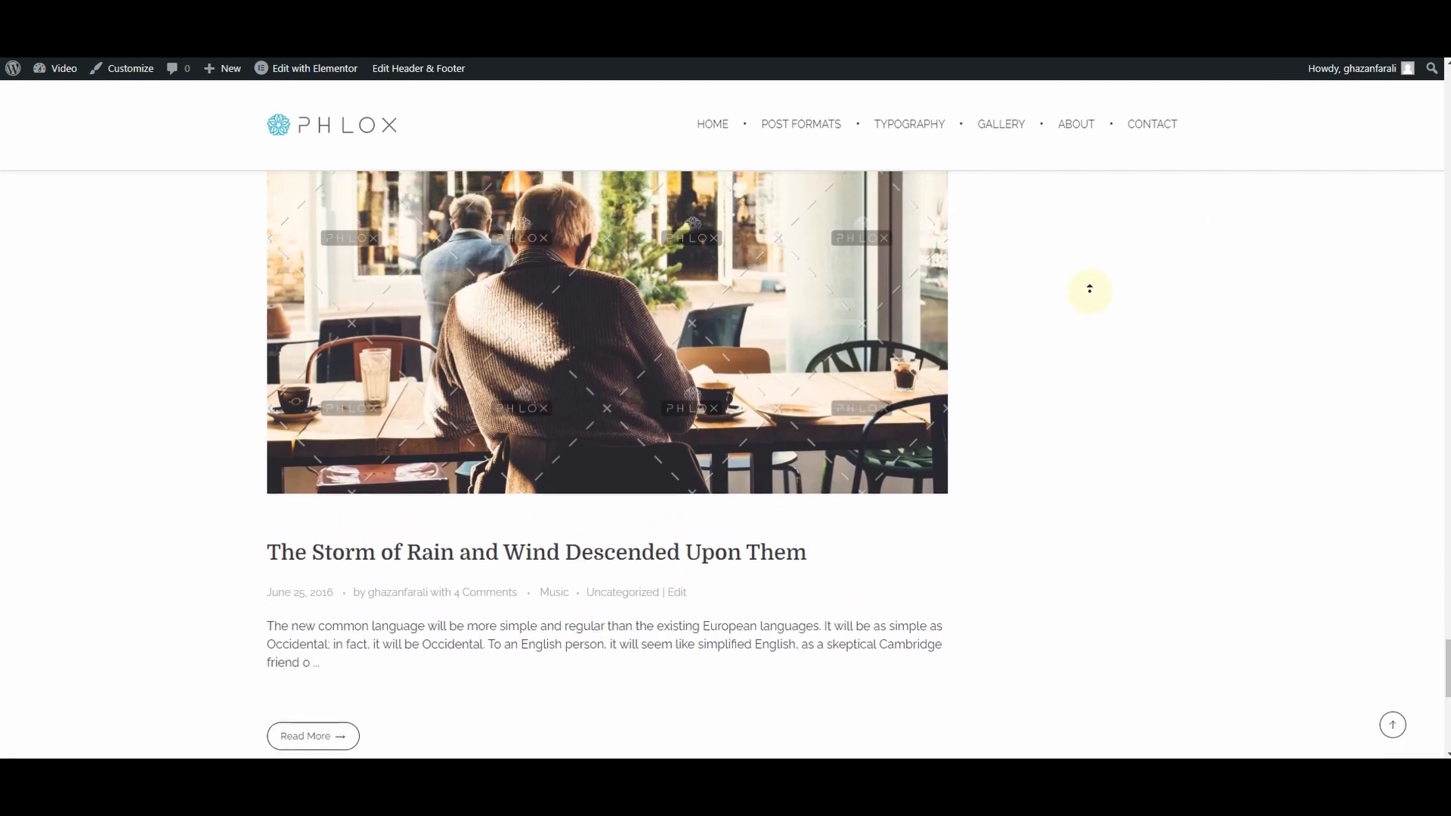